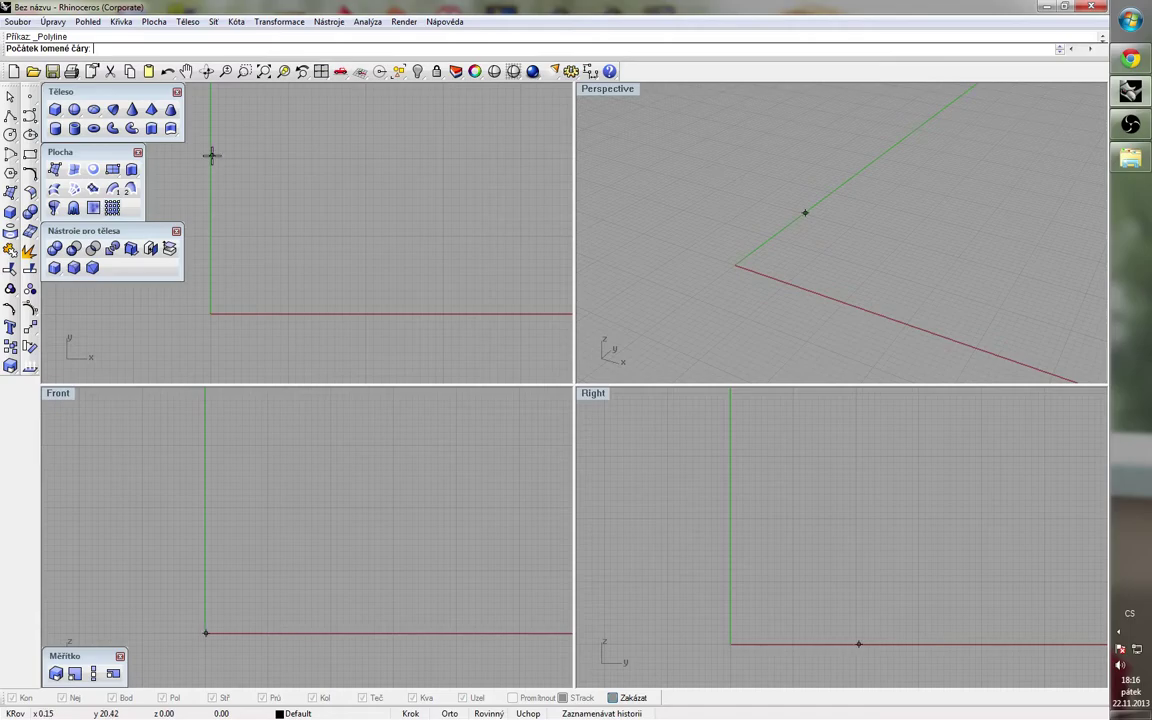
Step: Turn on grid snap and draw a horizontal line 2 units long in the Top view, starting on the Y axis at Y 20
click(405, 714)
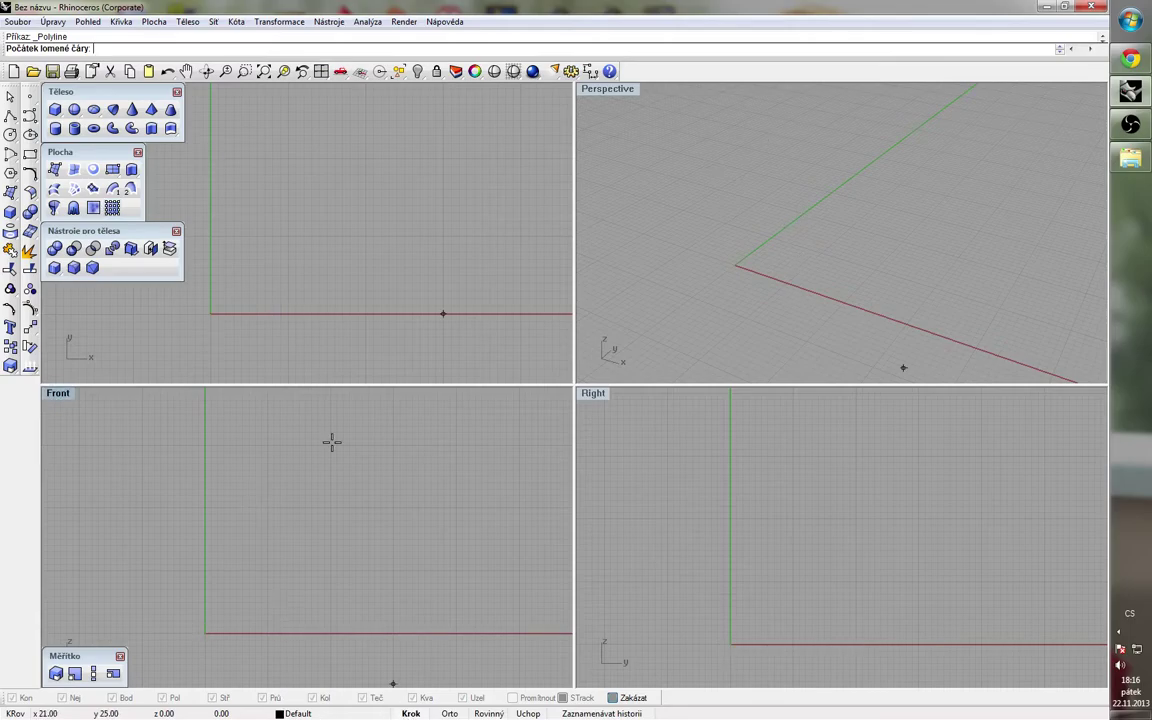
click(211, 161)
click(211, 159)
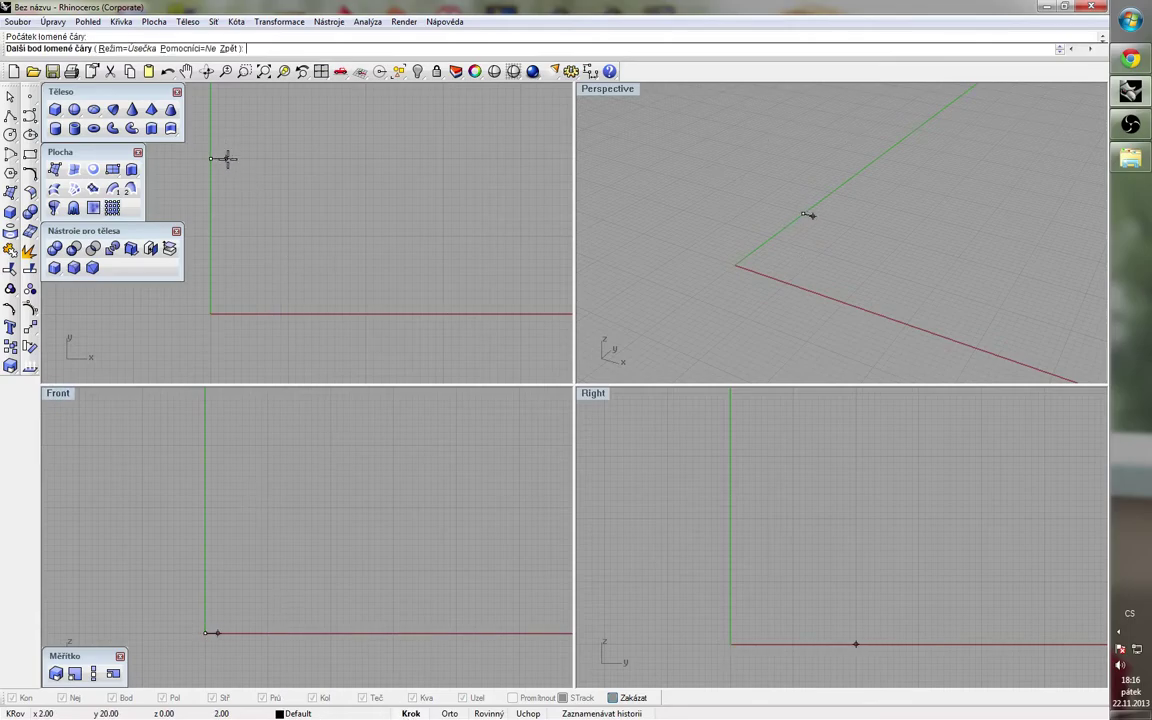
click(227, 158)
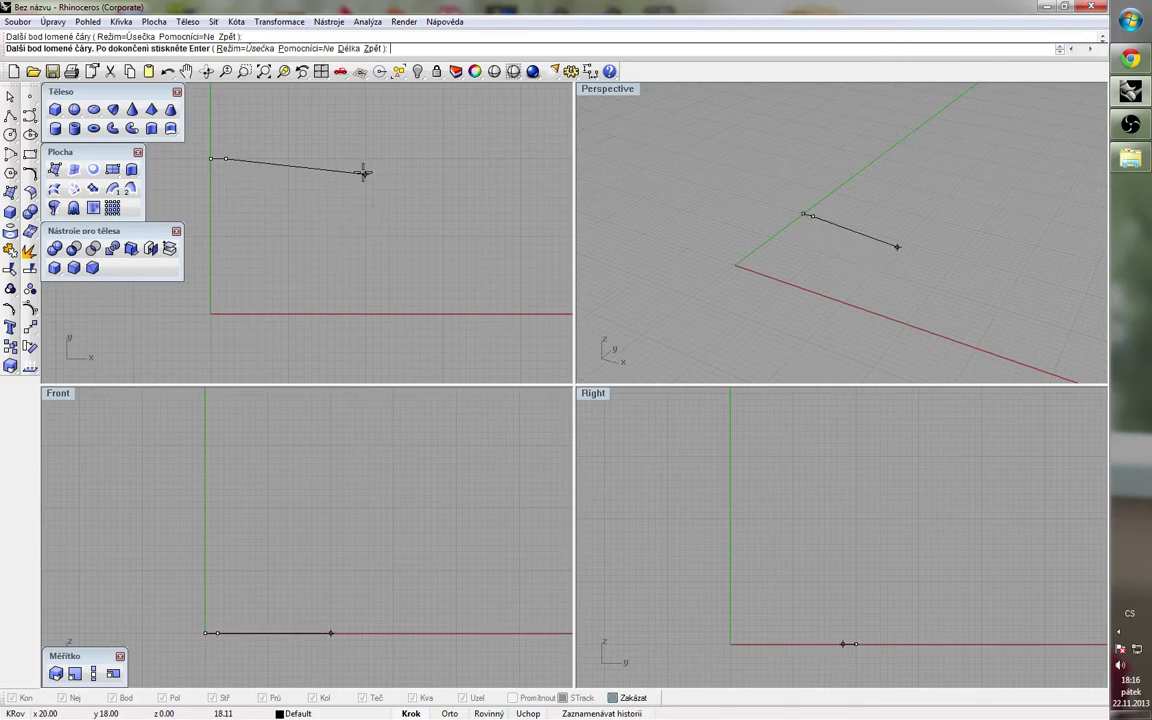
key(Return)
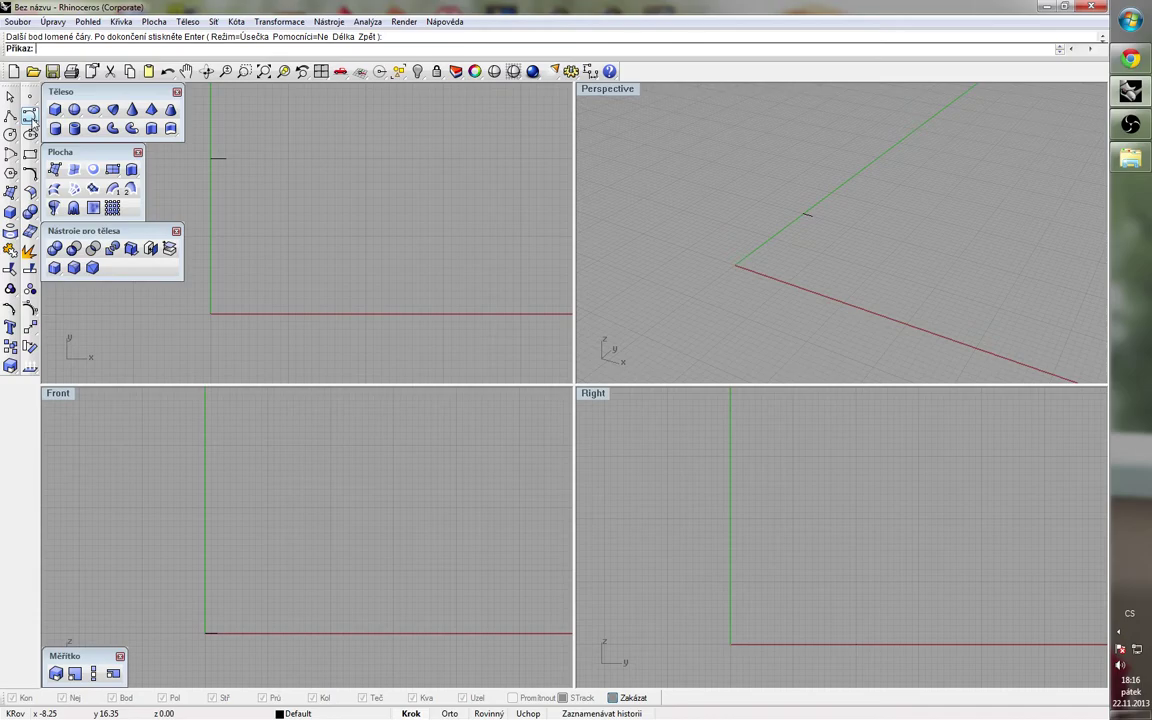
key(Return)
click(226, 159)
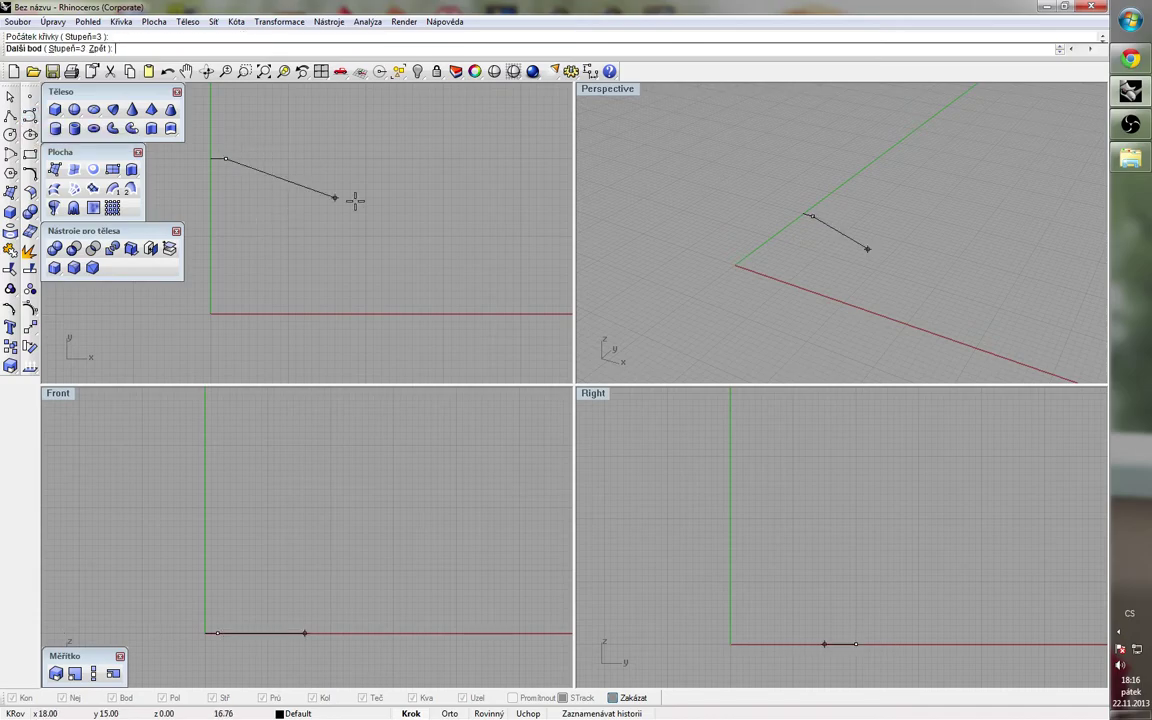
click(366, 159)
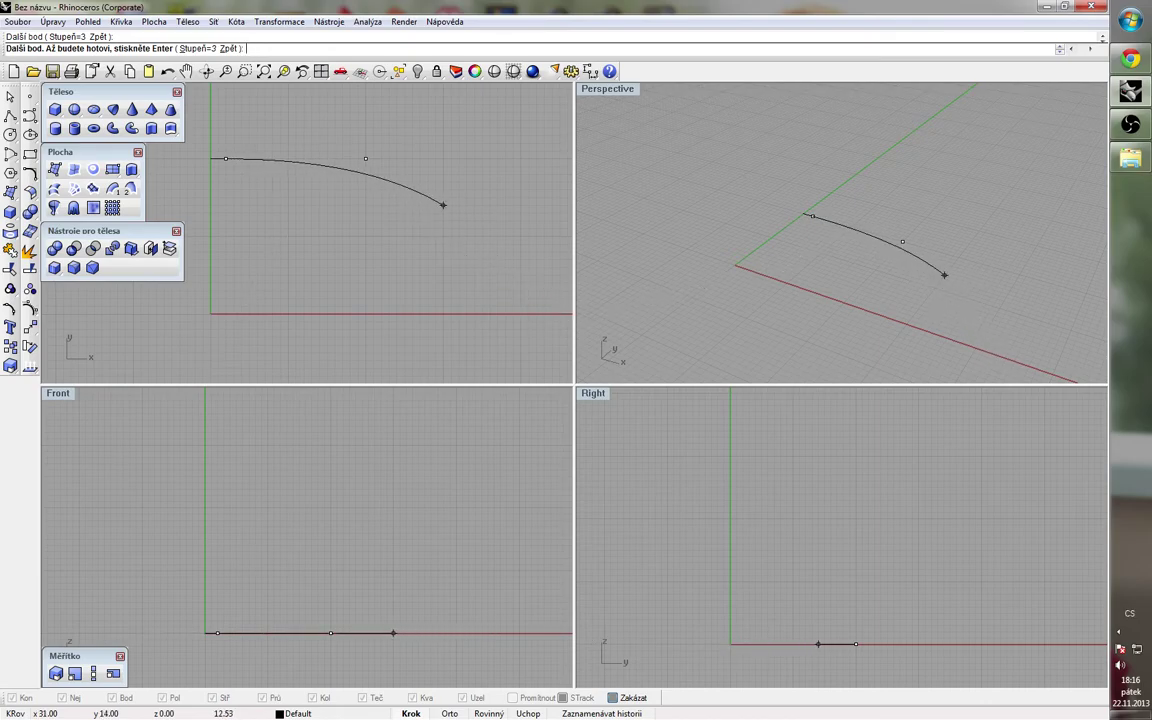
key(Escape)
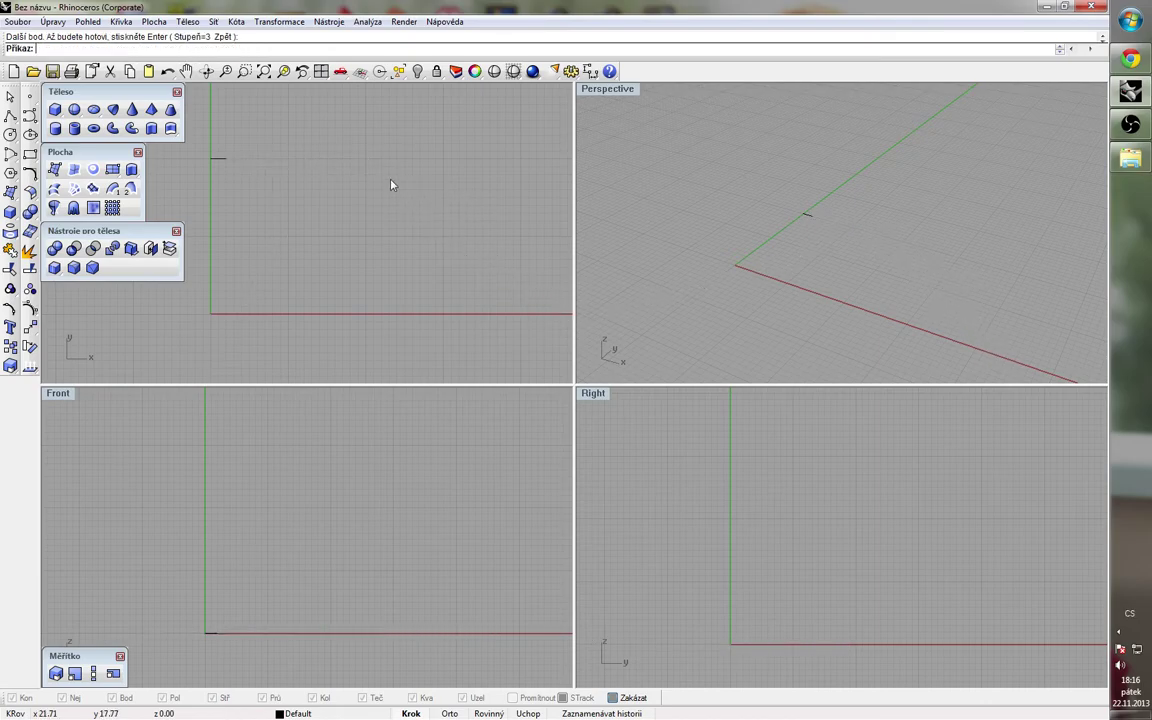
Step: Draw a degree-3 control-point curve from the short line's free end, with a middle point level with it, ending on the X axis at about X 55
click(10, 115)
click(226, 158)
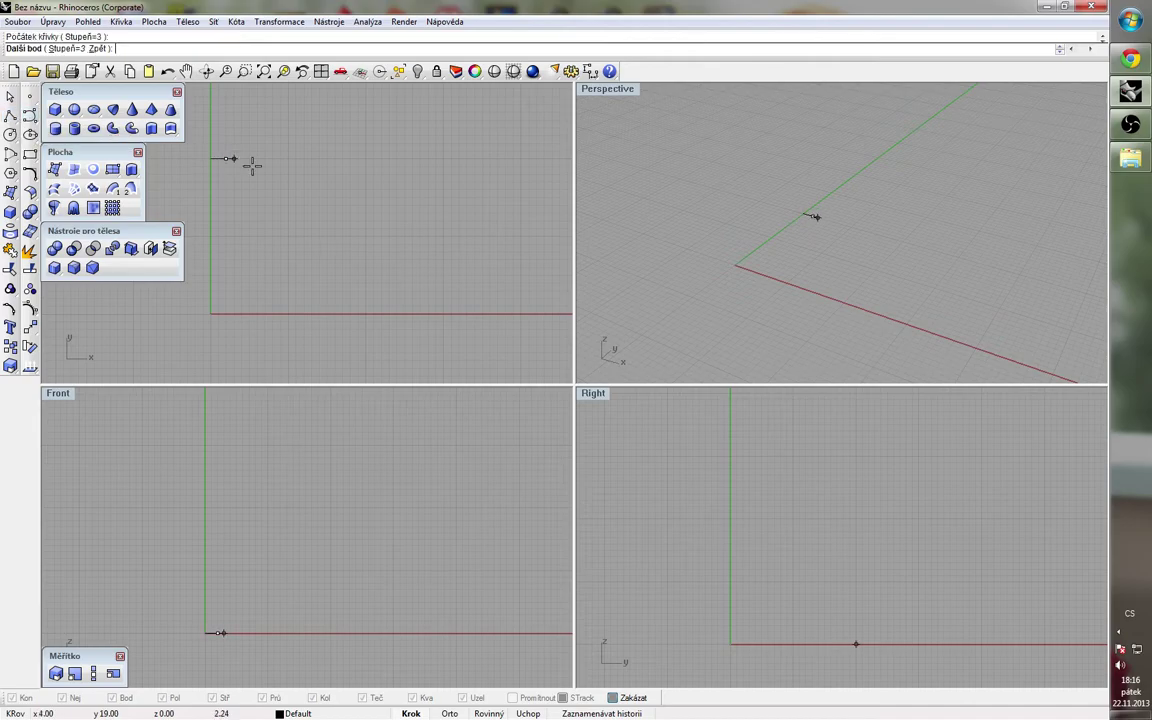
click(419, 159)
scroll(242, 221, down, 3)
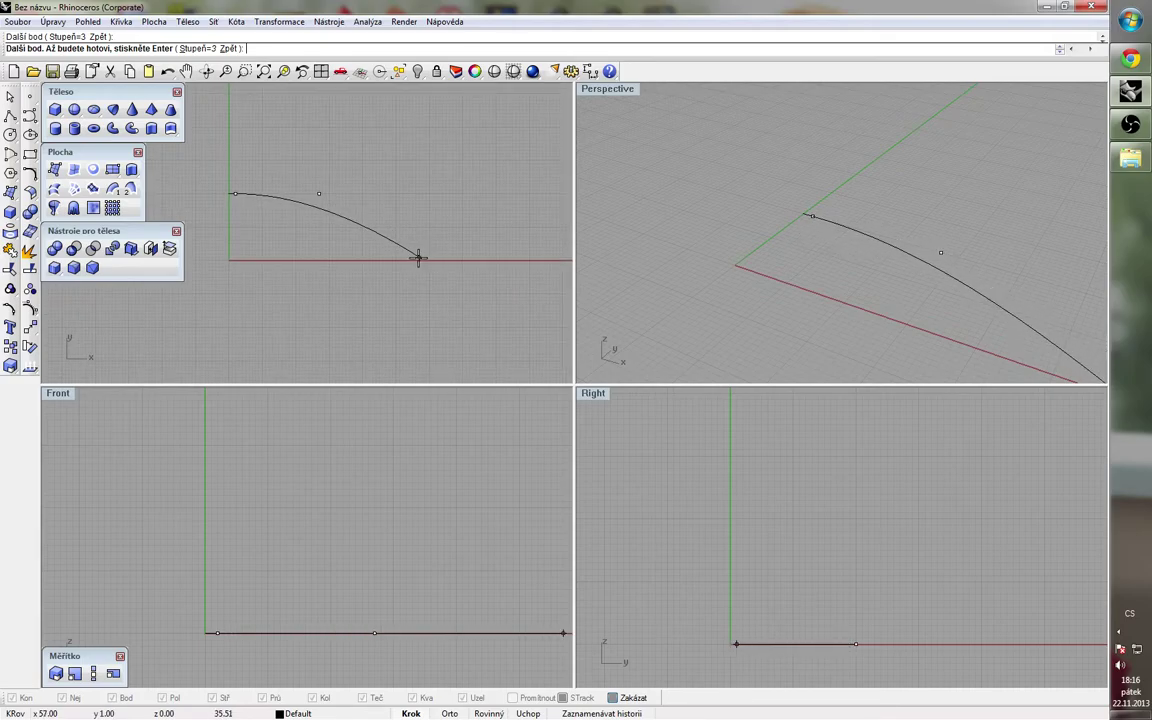
click(412, 260)
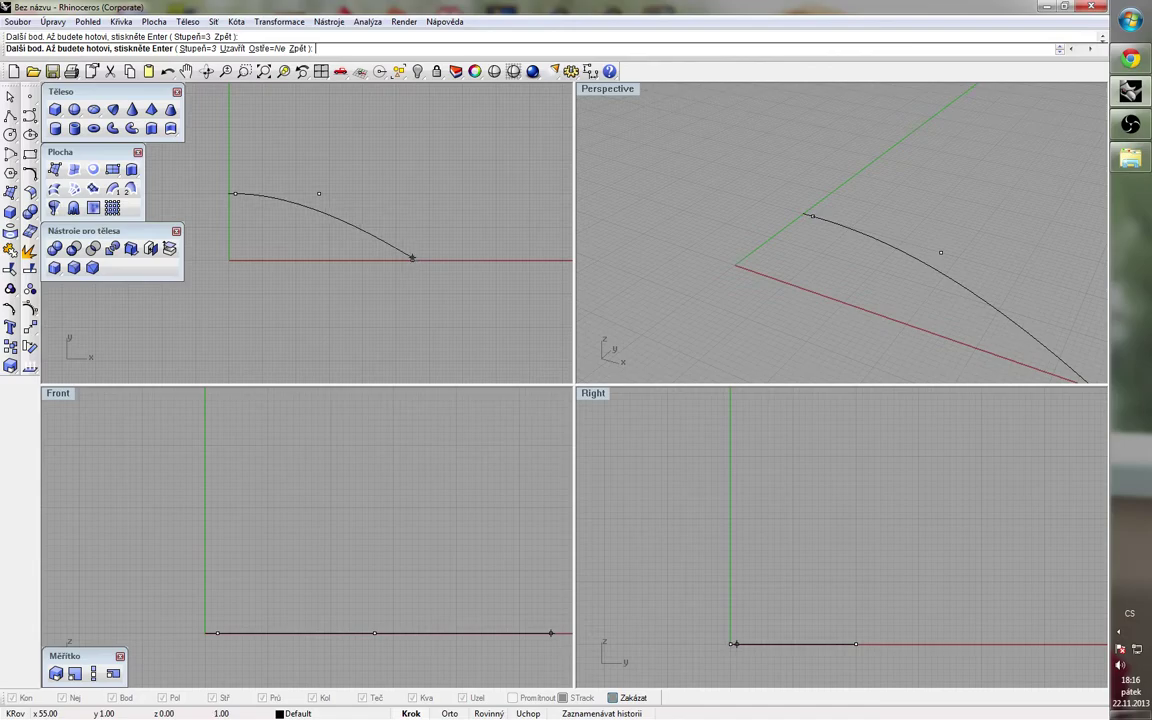
key(Return)
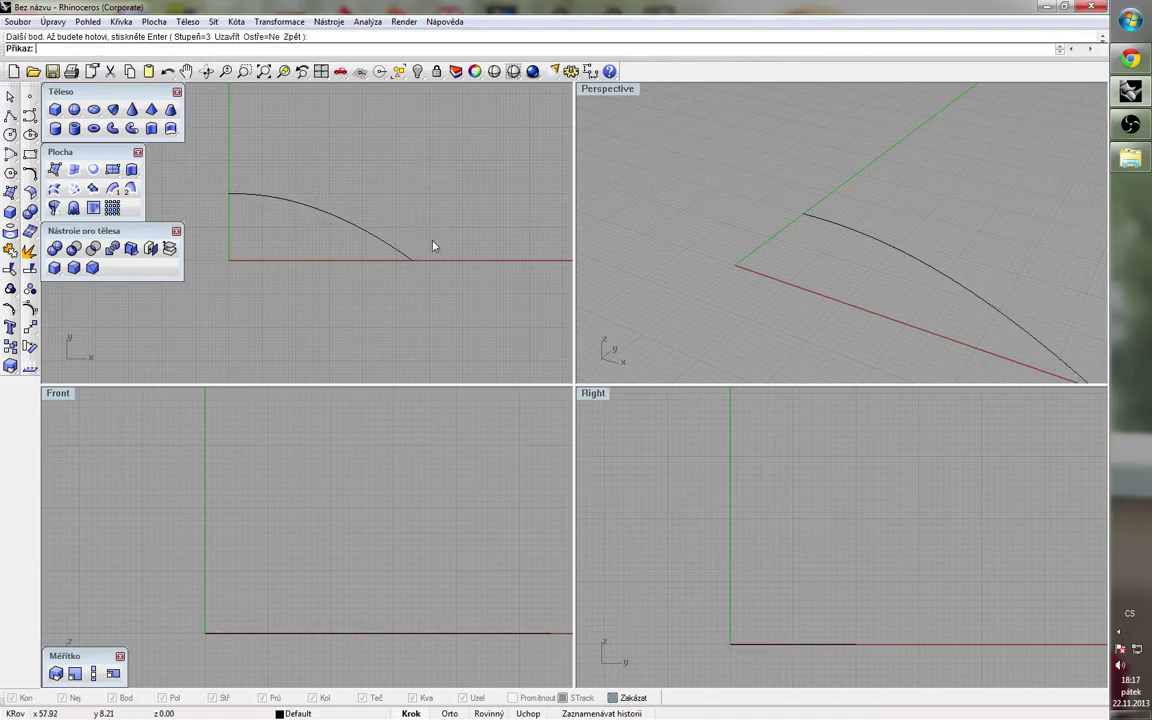
Step: Join the short line and the arc-like curve into one curve and offset it by 0.5 to the upper side
drag(207, 155, 418, 268)
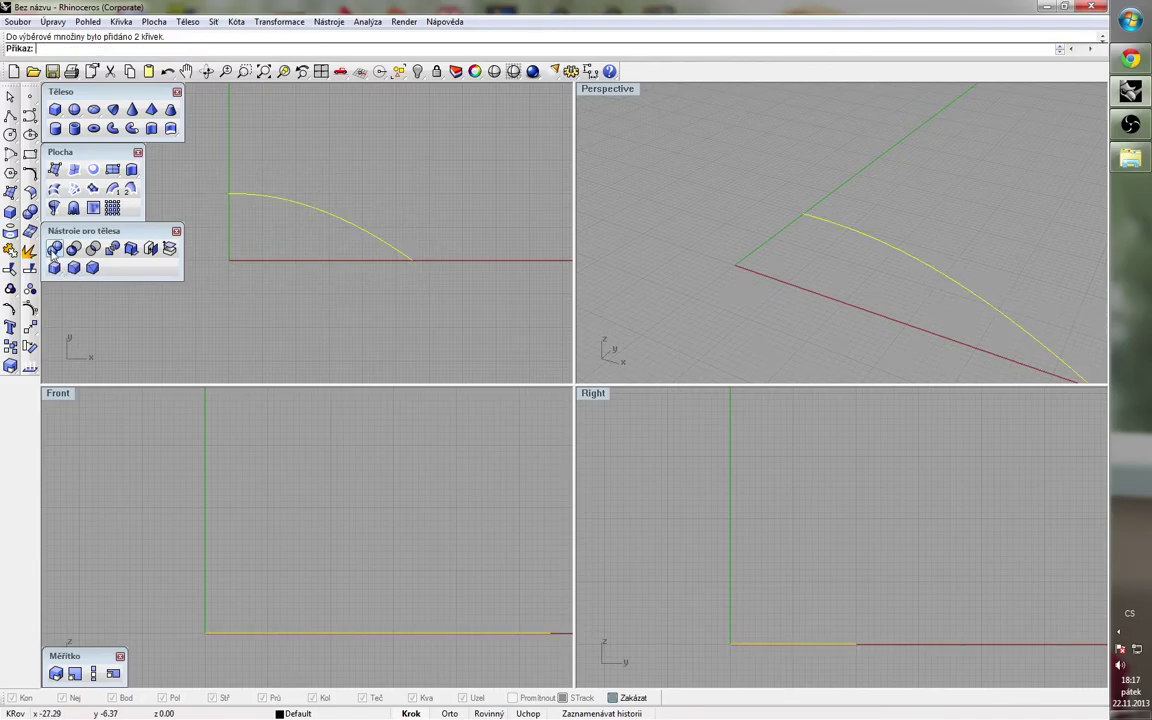
click(9, 250)
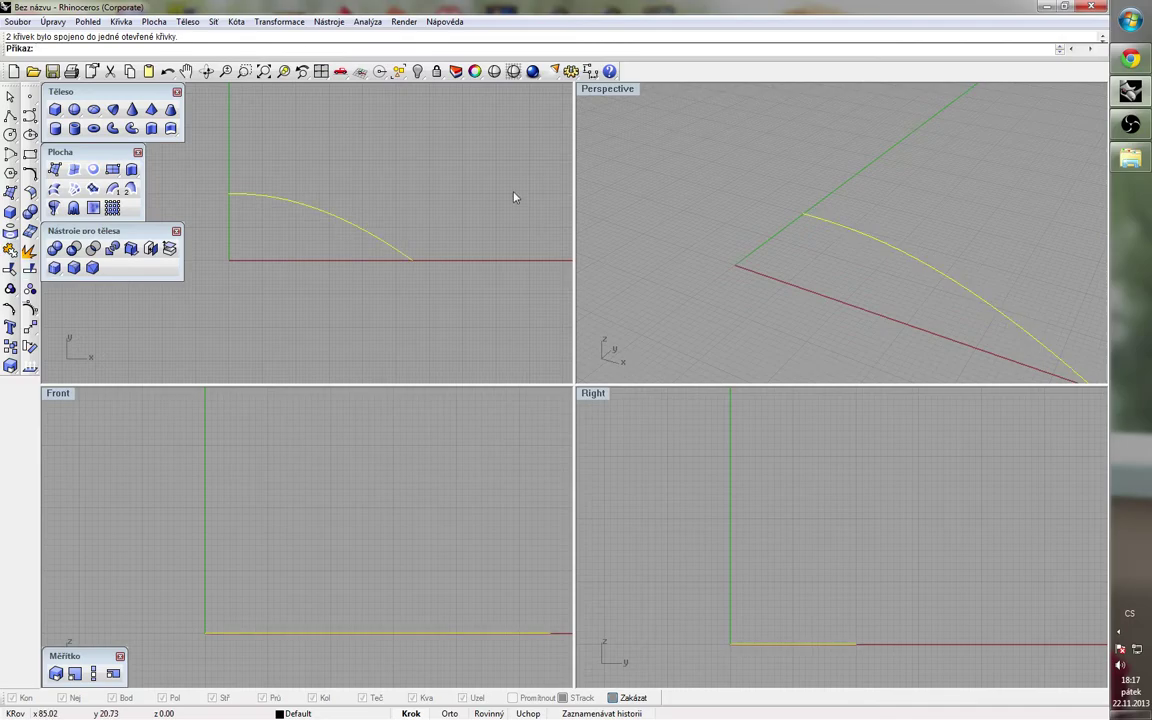
click(323, 213)
click(120, 21)
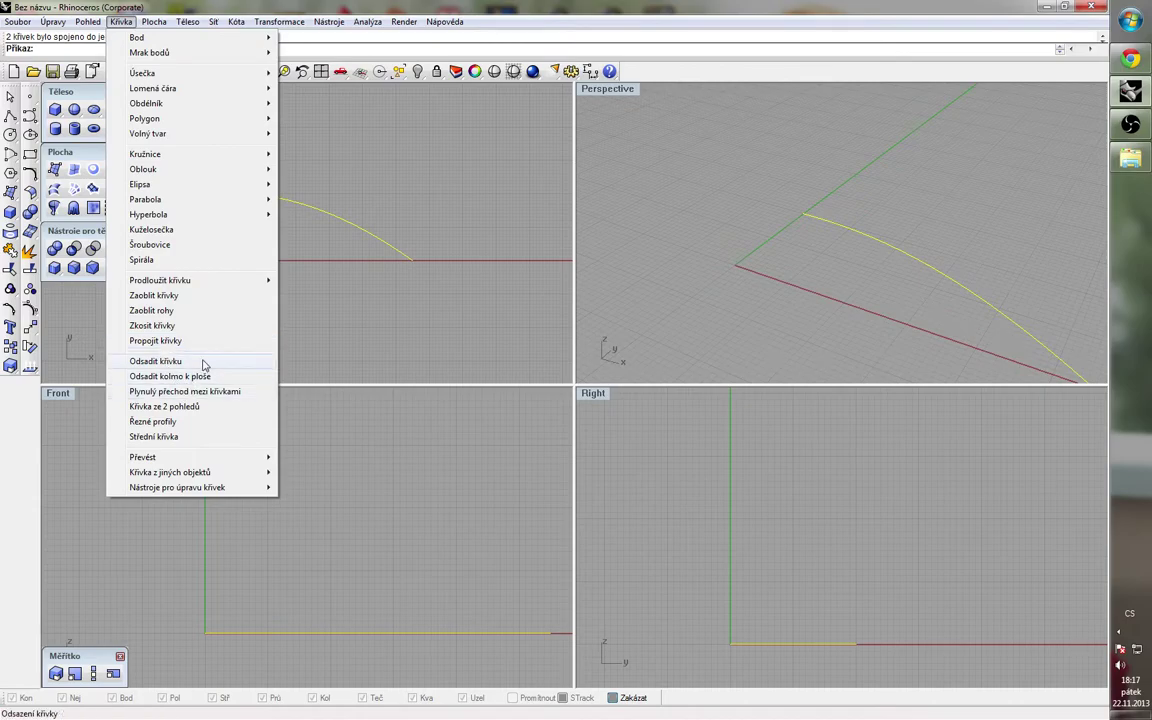
click(185, 361)
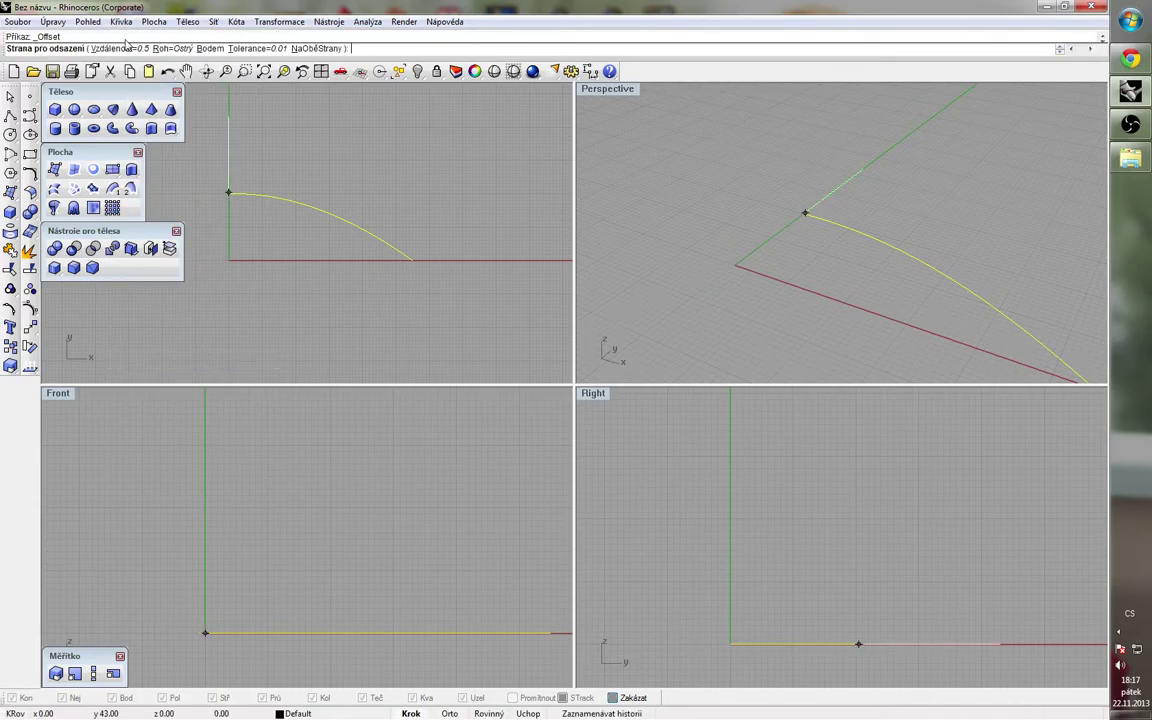
scroll(235, 170, up, 4)
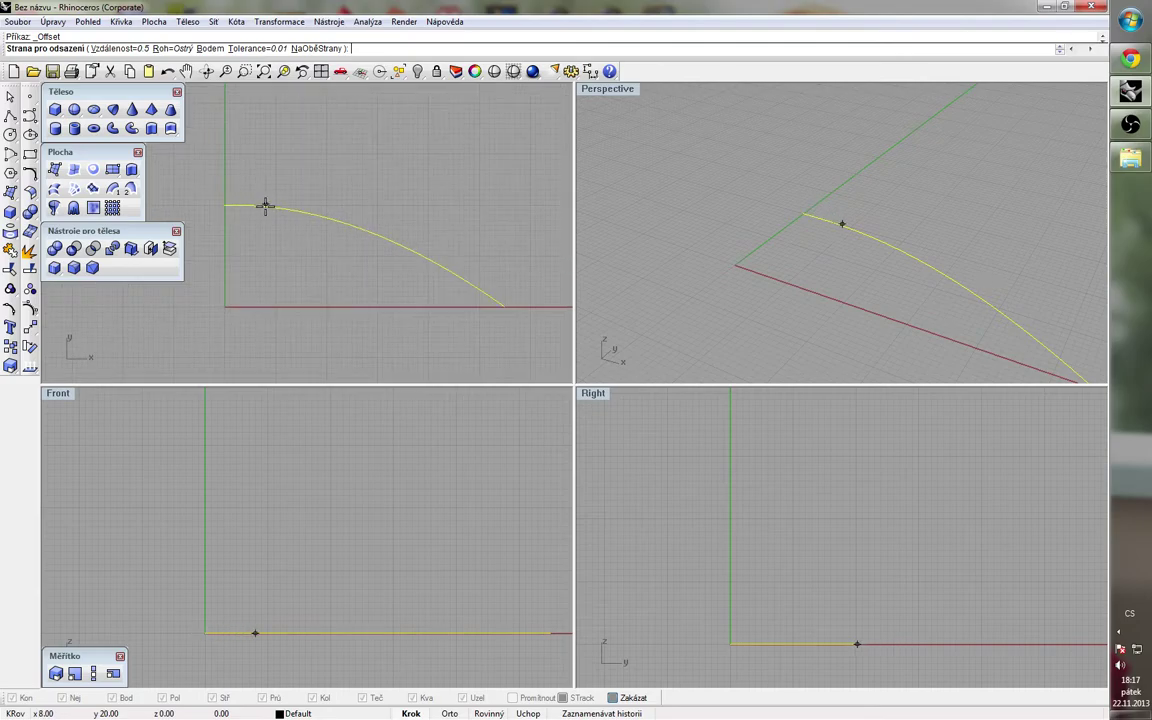
click(265, 196)
key(Escape)
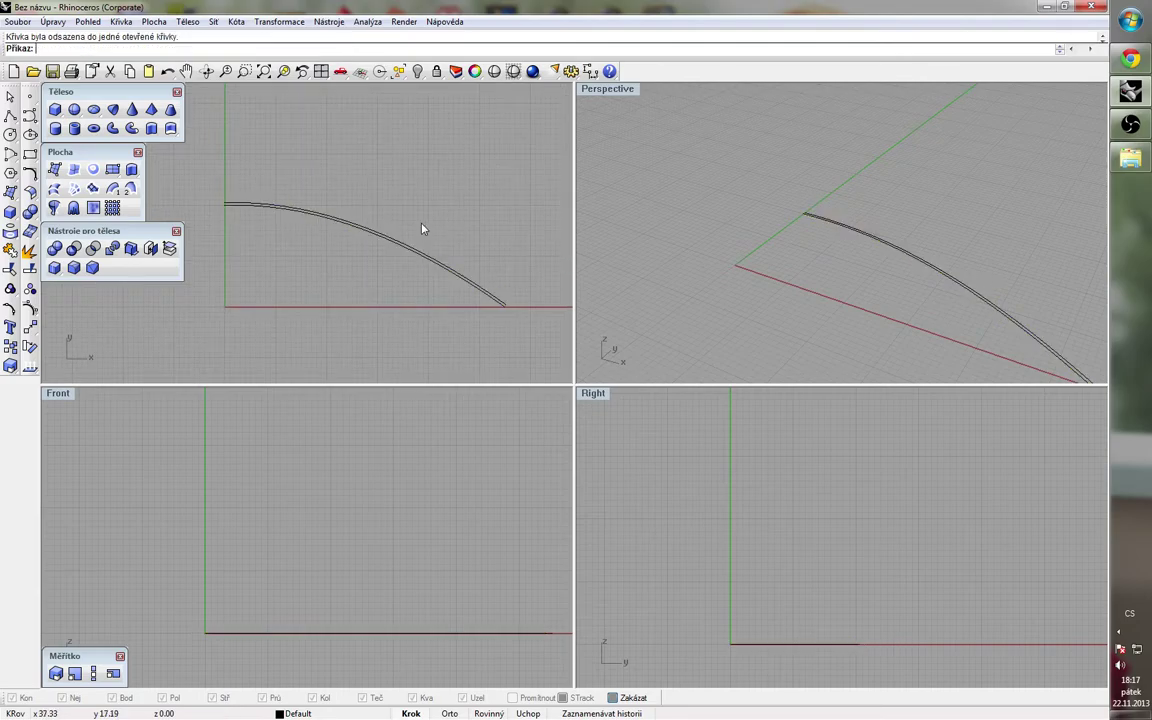
scroll(214, 195, up, 4)
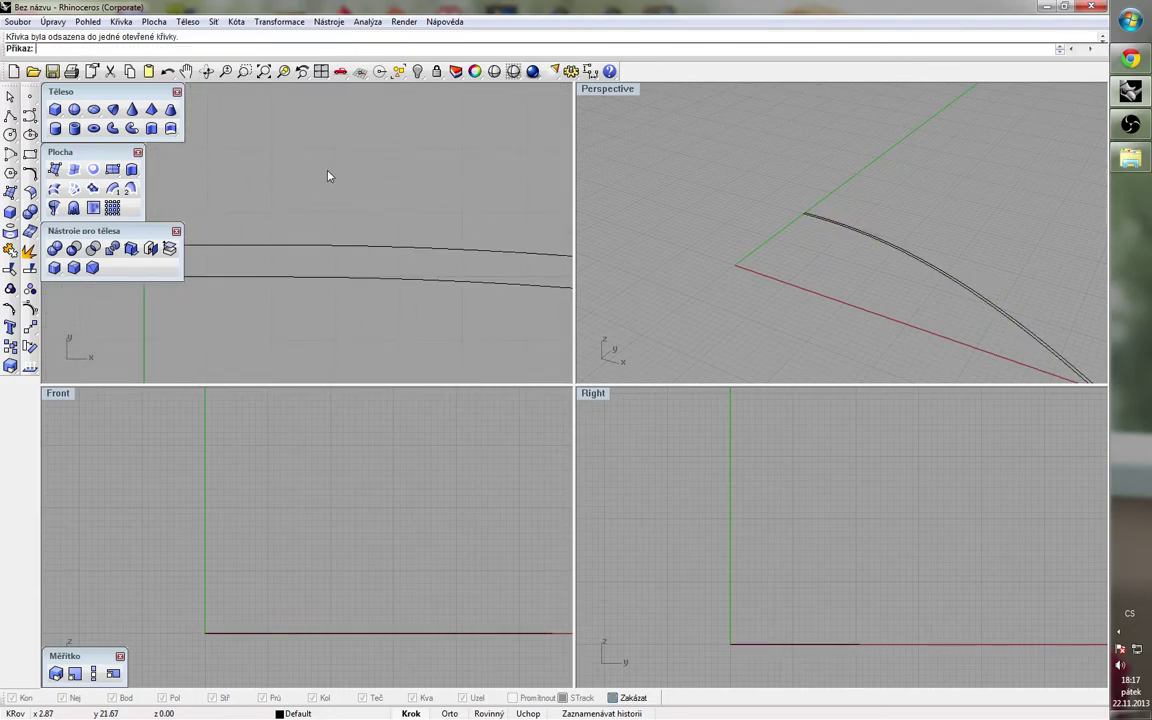
scroll(169, 208, up, 2)
click(231, 223)
click(247, 187)
scroll(188, 182, down, 14)
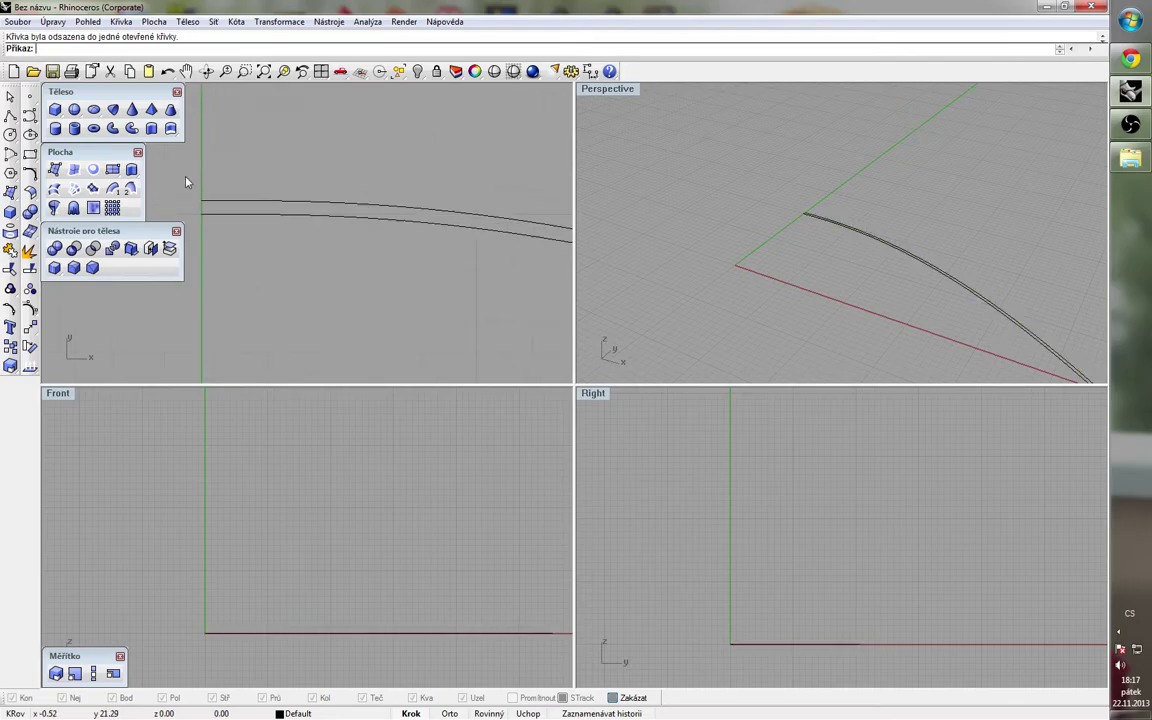
scroll(380, 275, down, 2)
Step: Create a flat-capped pipe along the lower curve with start and end diameters of 1.4
click(383, 246)
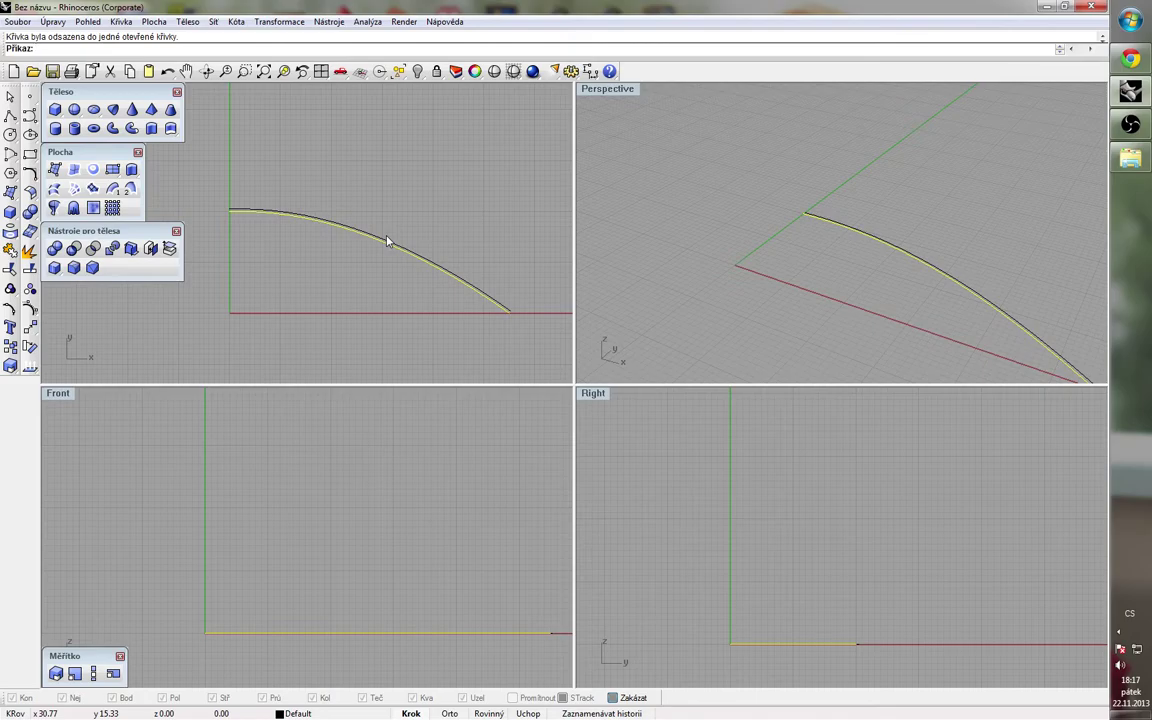
scroll(300, 512, down, 3)
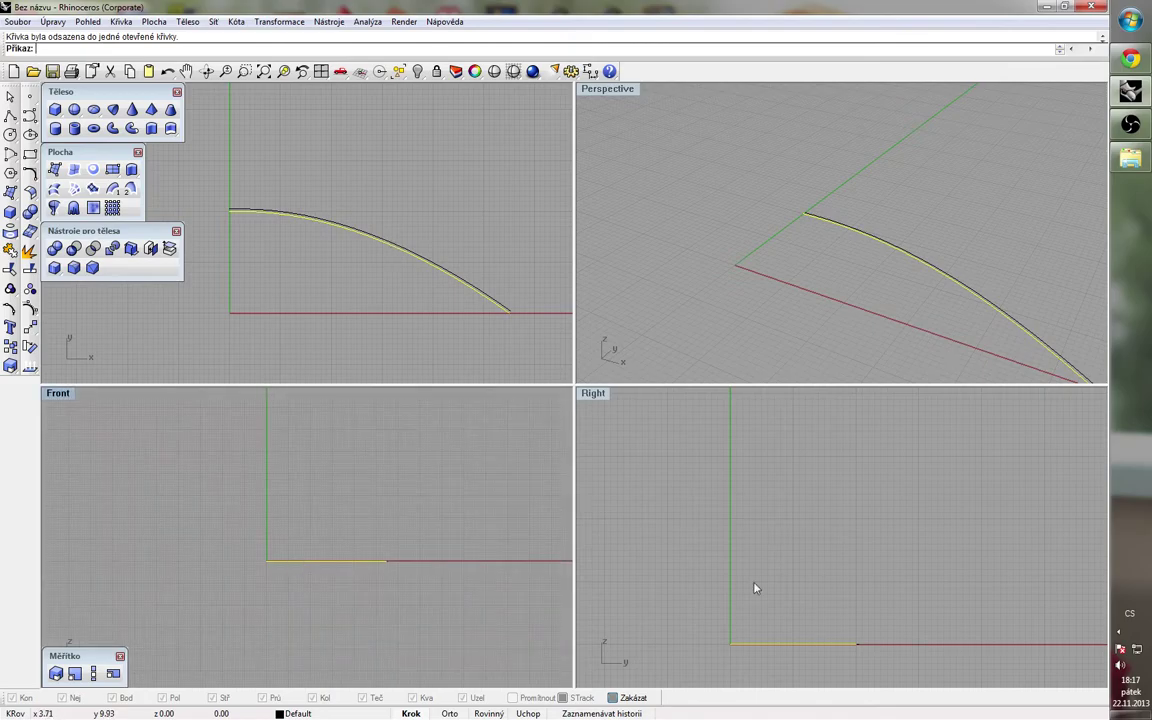
scroll(758, 600, down, 3)
scroll(868, 212, down, 3)
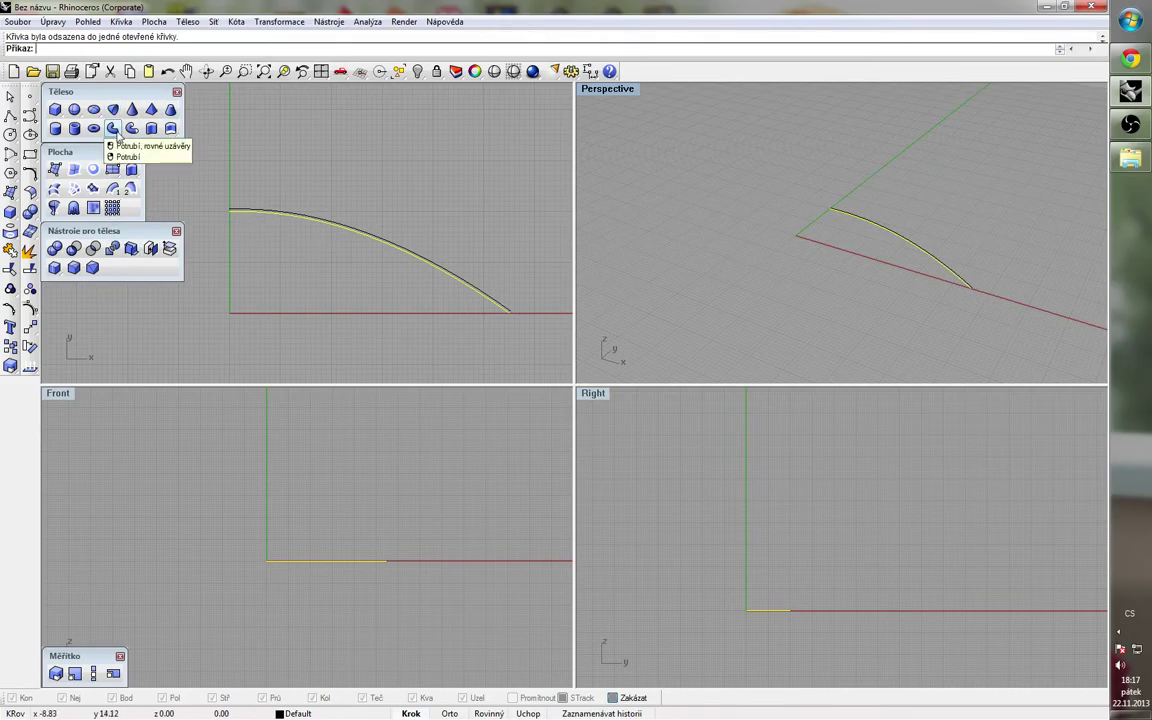
click(113, 129)
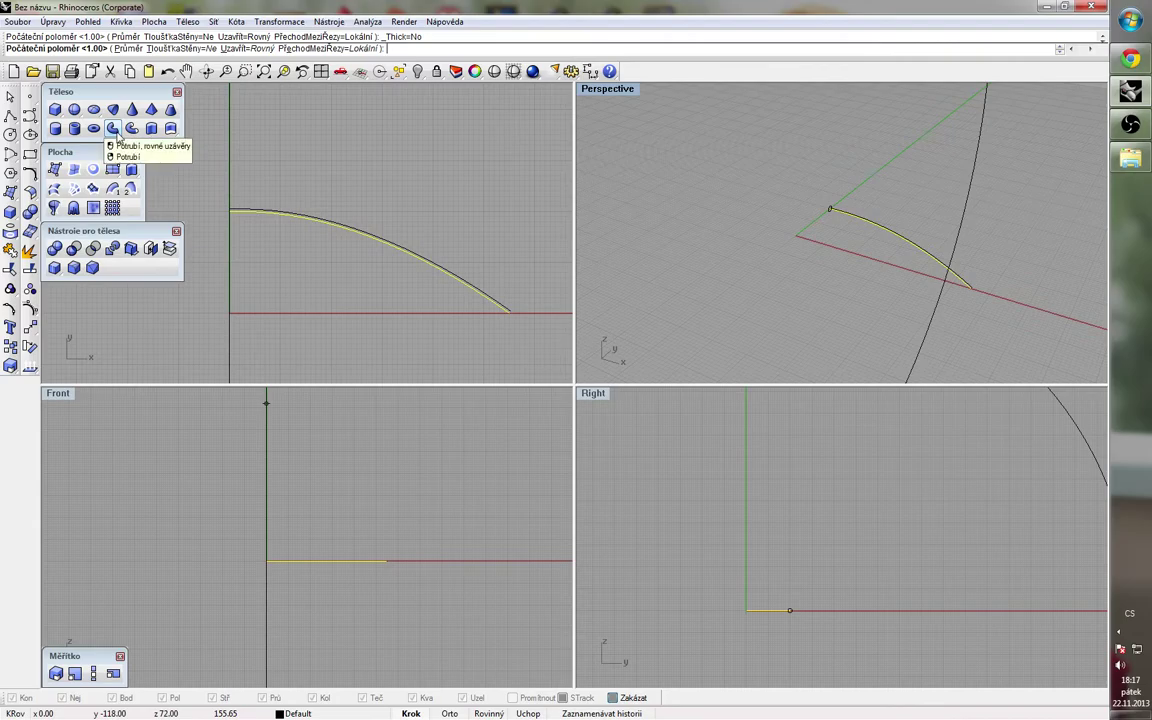
click(133, 49)
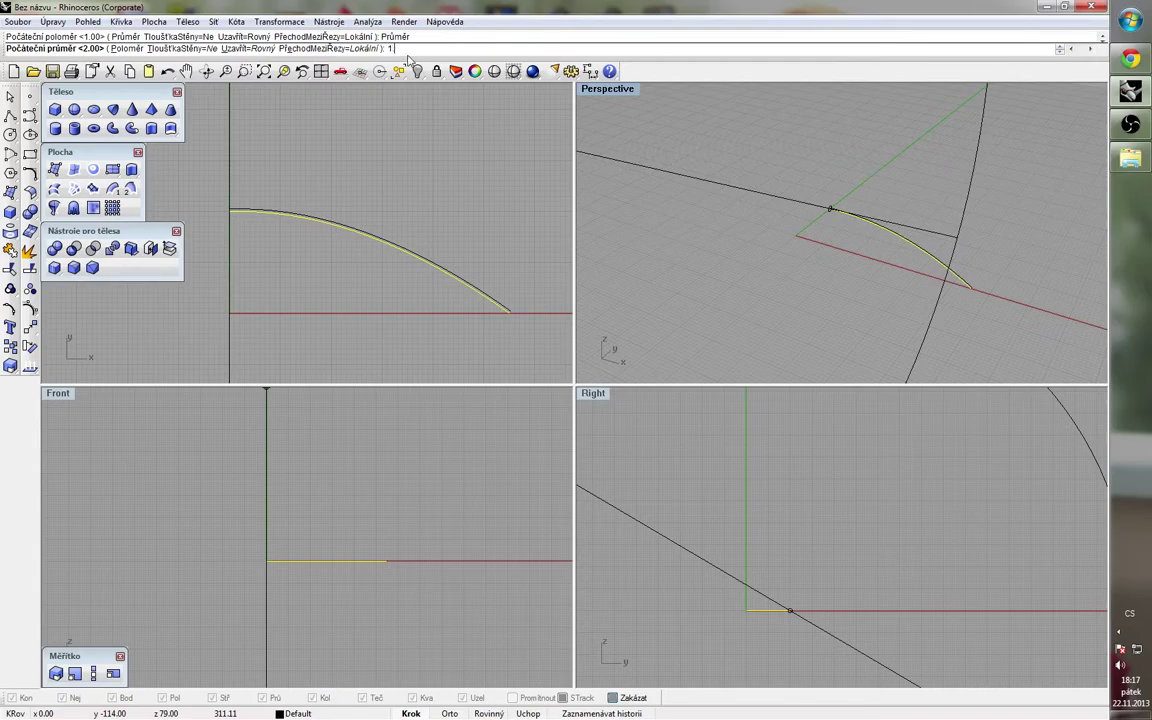
key(Return)
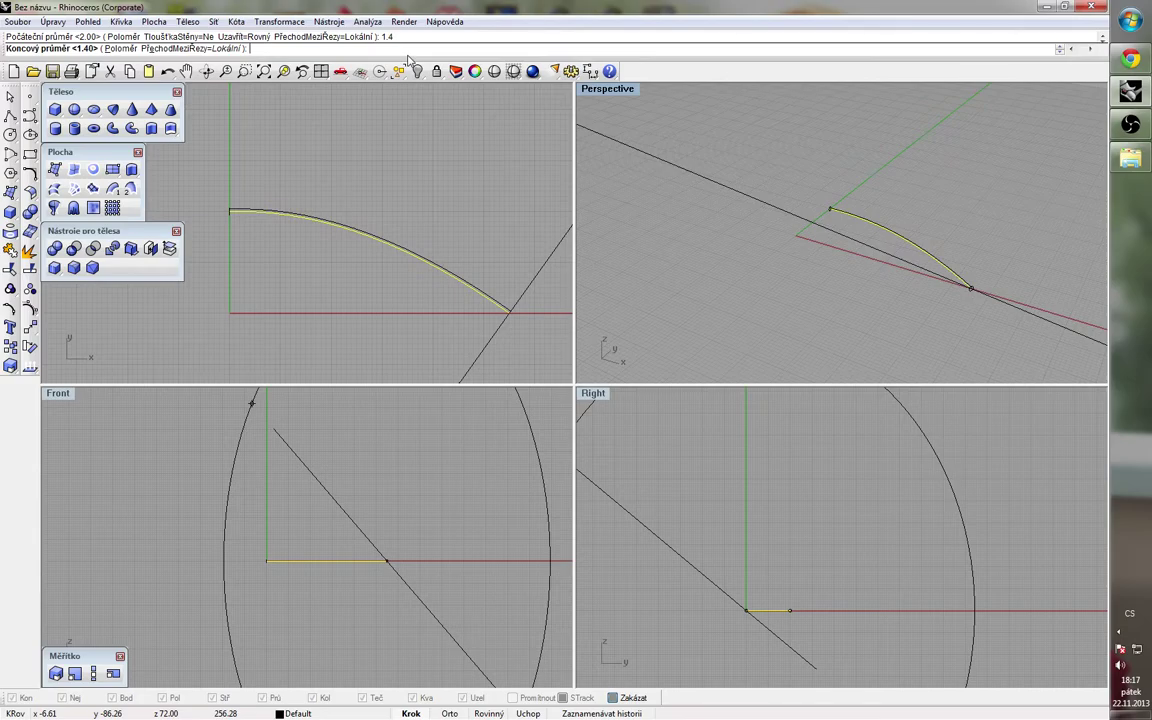
key(Return)
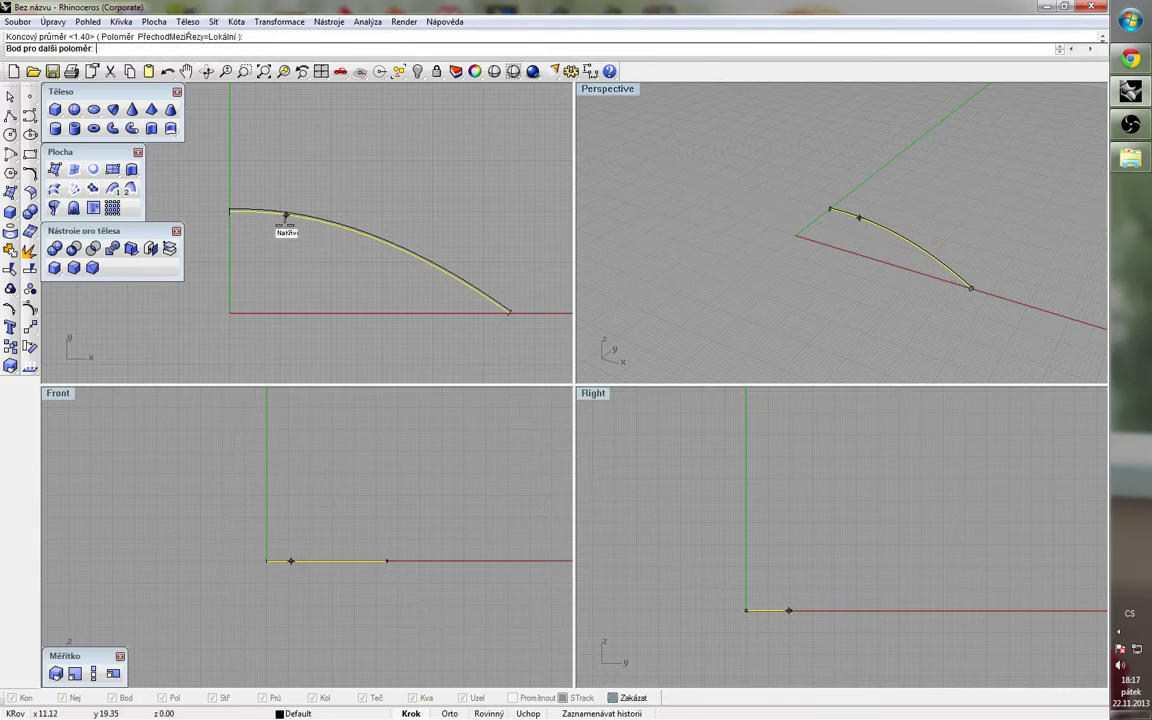
scroll(310, 230, up, 3)
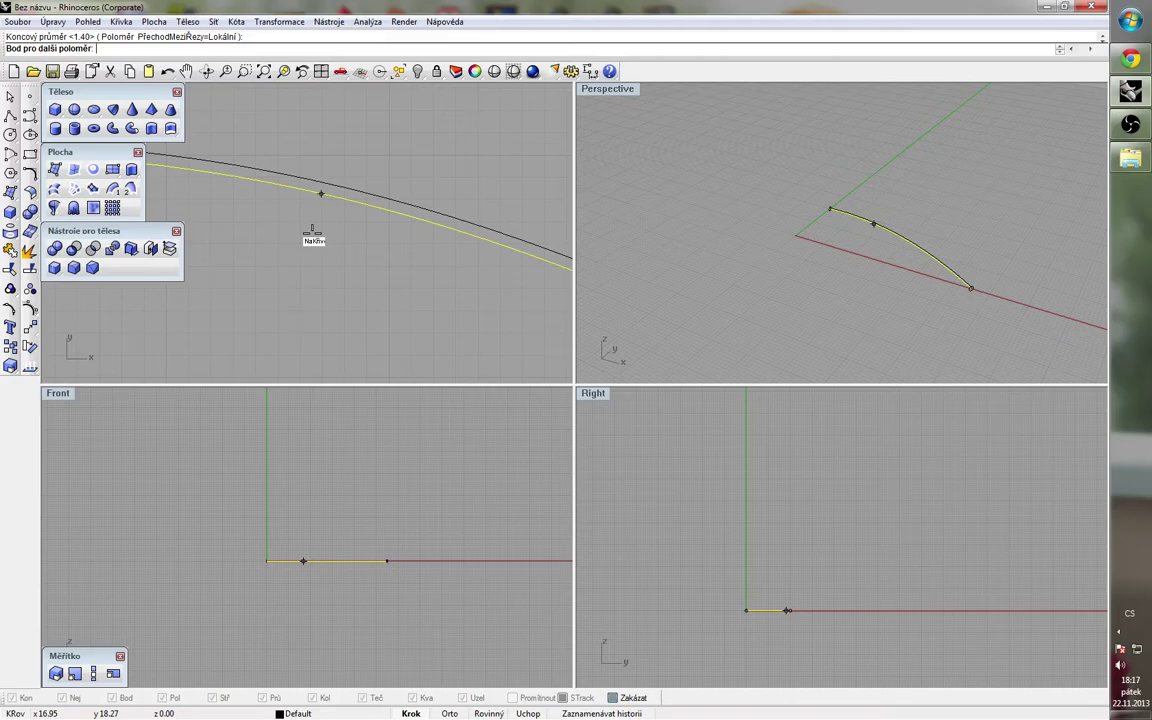
key(Return)
scroll(313, 238, down, 2)
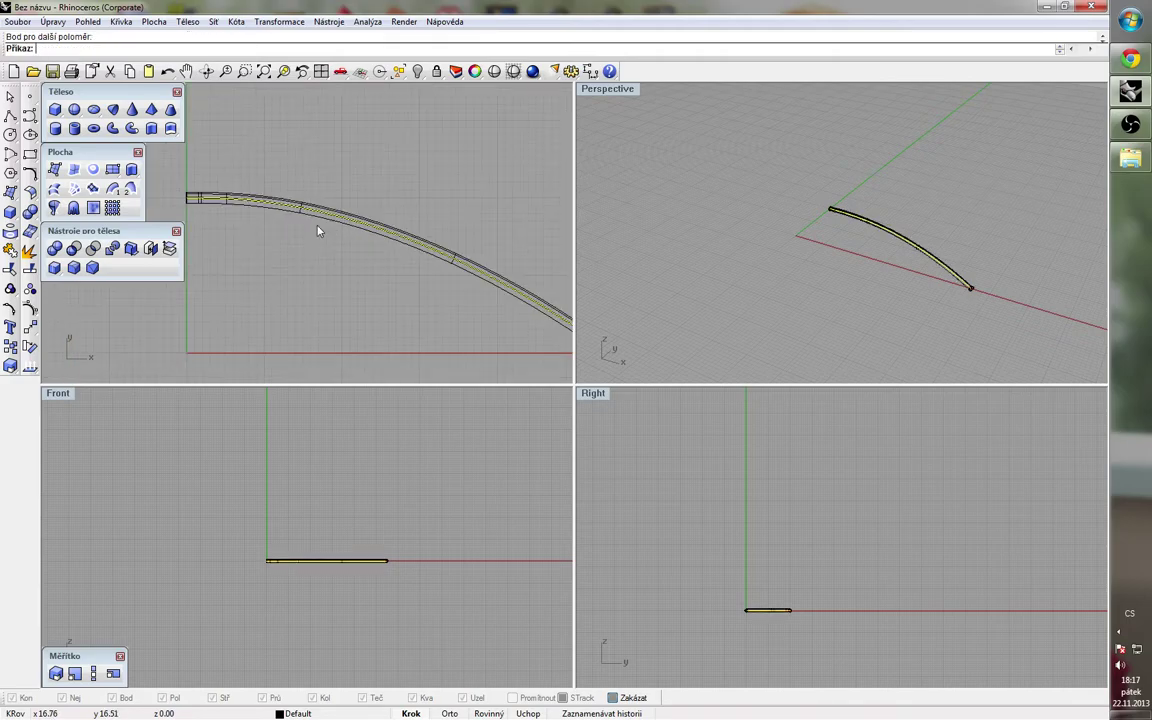
Step: Delete the pipe's path curve, and undo both that deletion and the pipe
key(Delete)
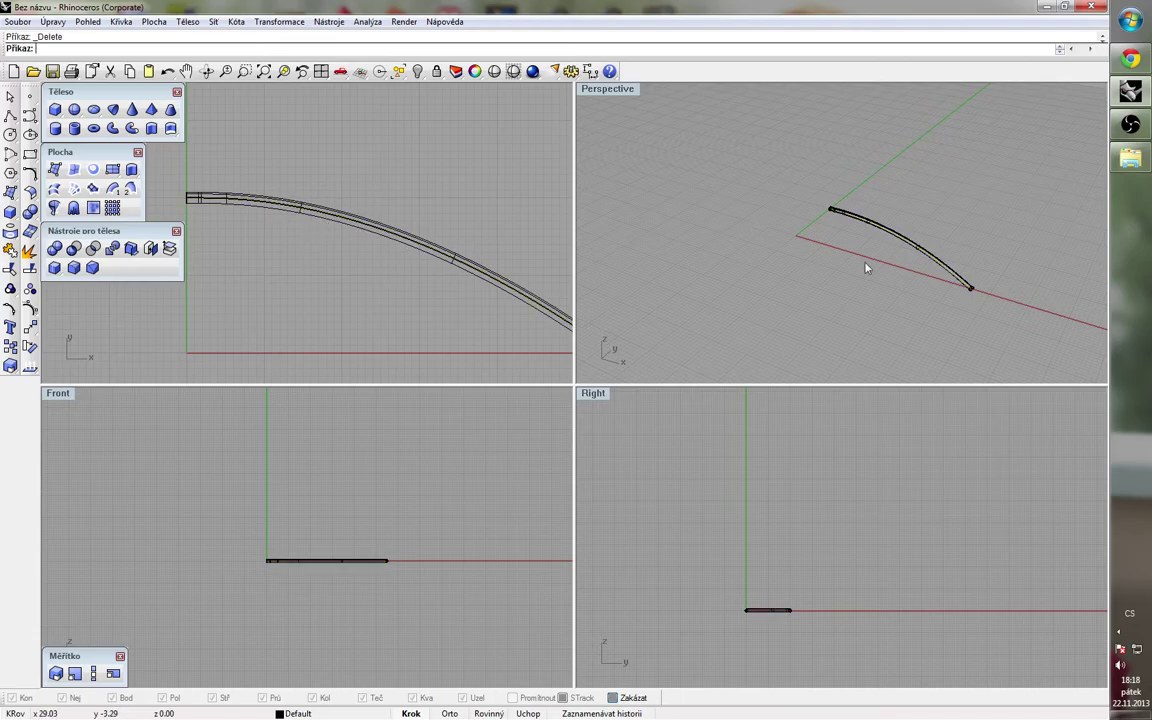
scroll(989, 286, up, 3)
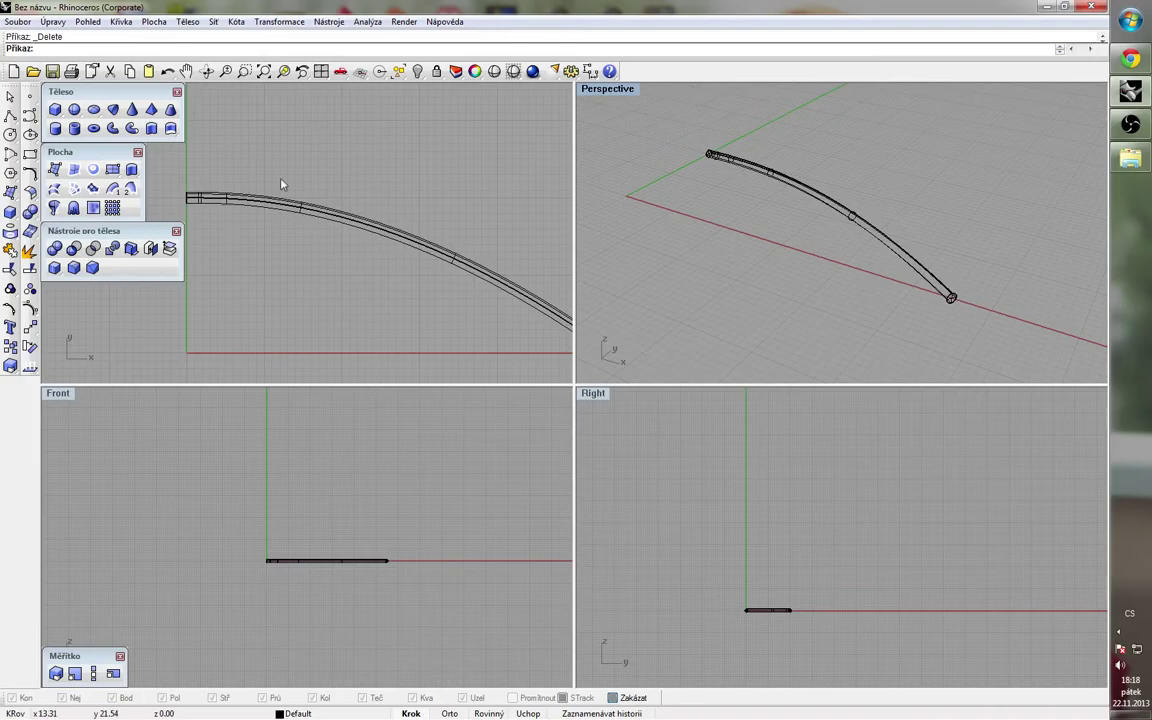
click(166, 71)
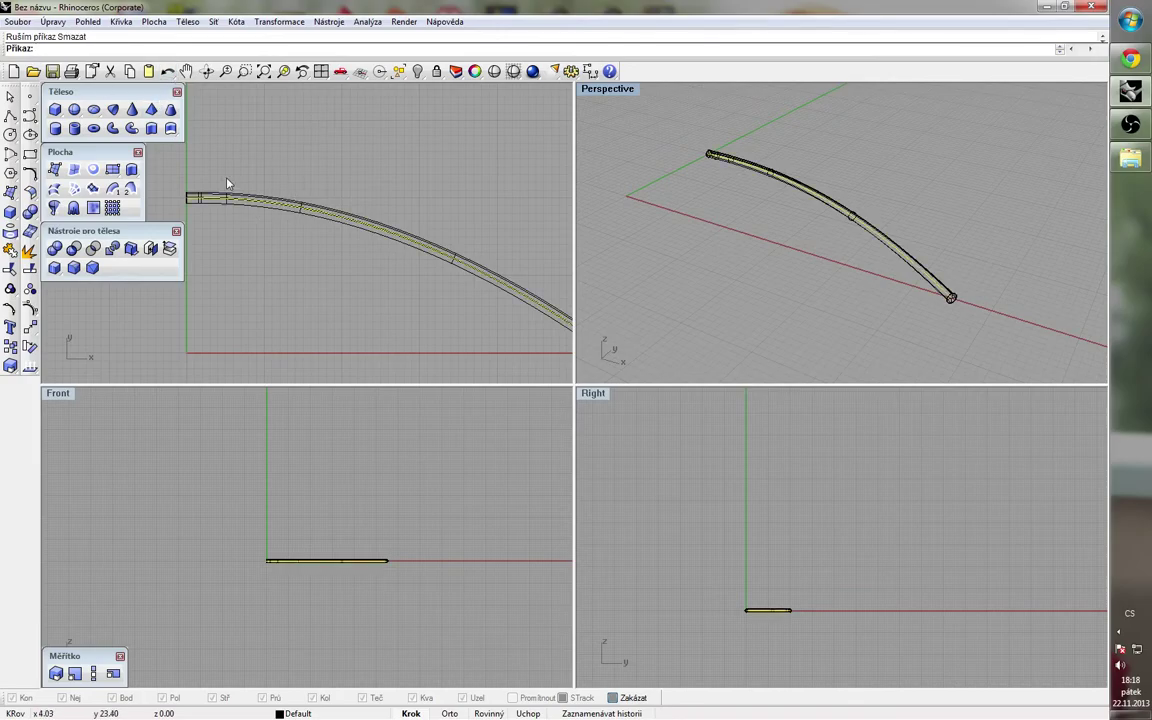
click(167, 74)
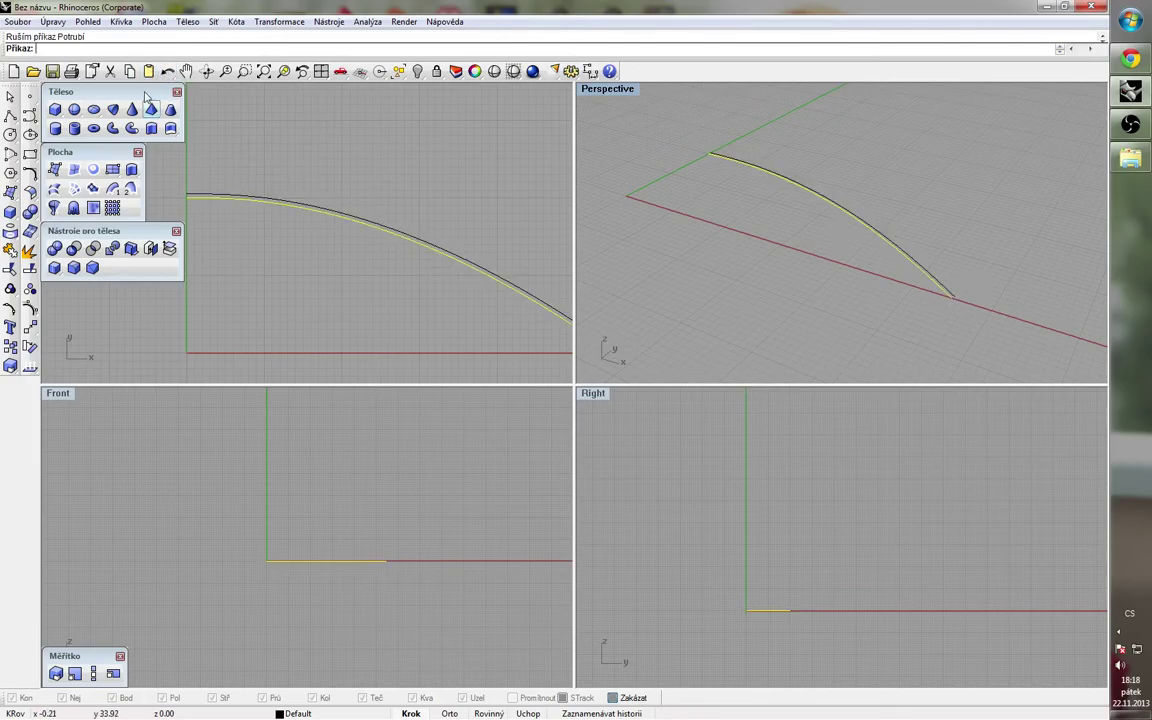
Step: Create a flat-capped pipe along the lower curve with start and end radii of 0.2, and delete its path curve
click(113, 113)
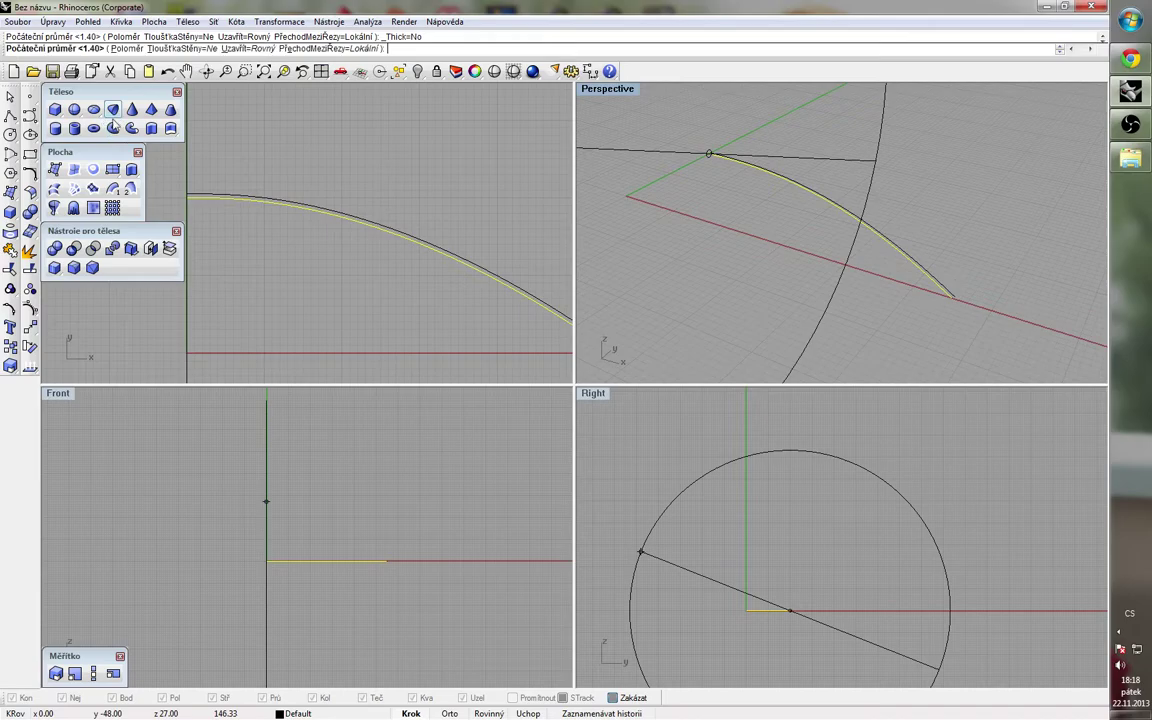
click(129, 49)
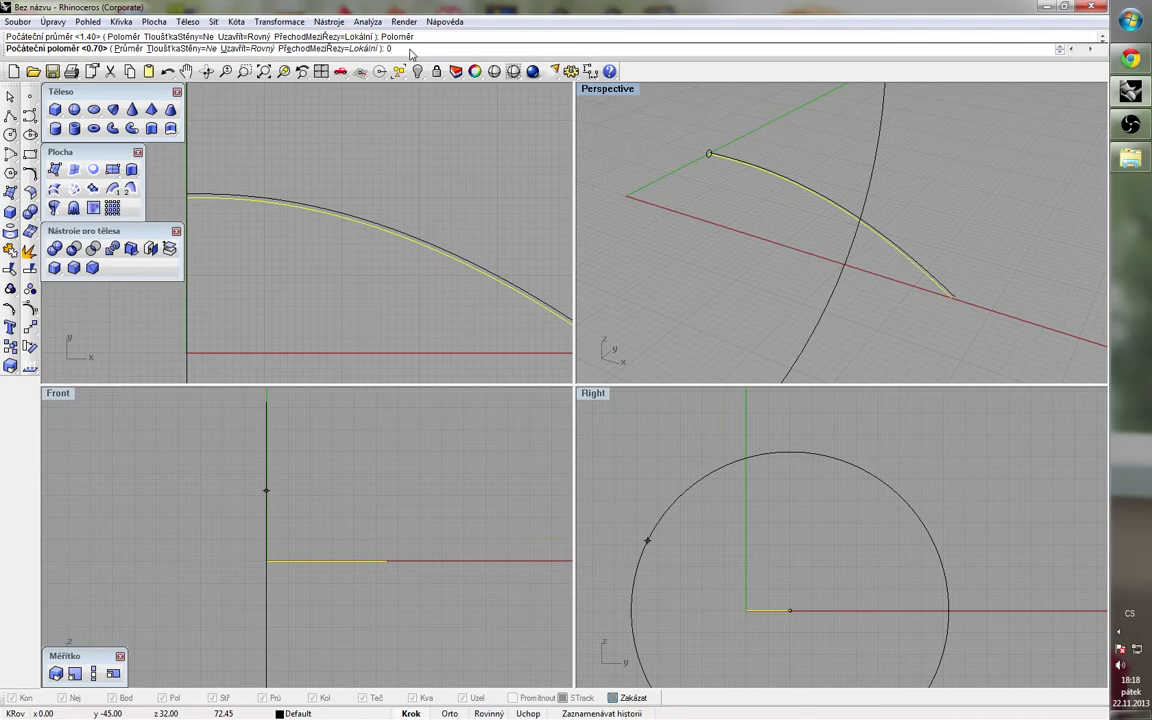
text(0.2)
key(Return)
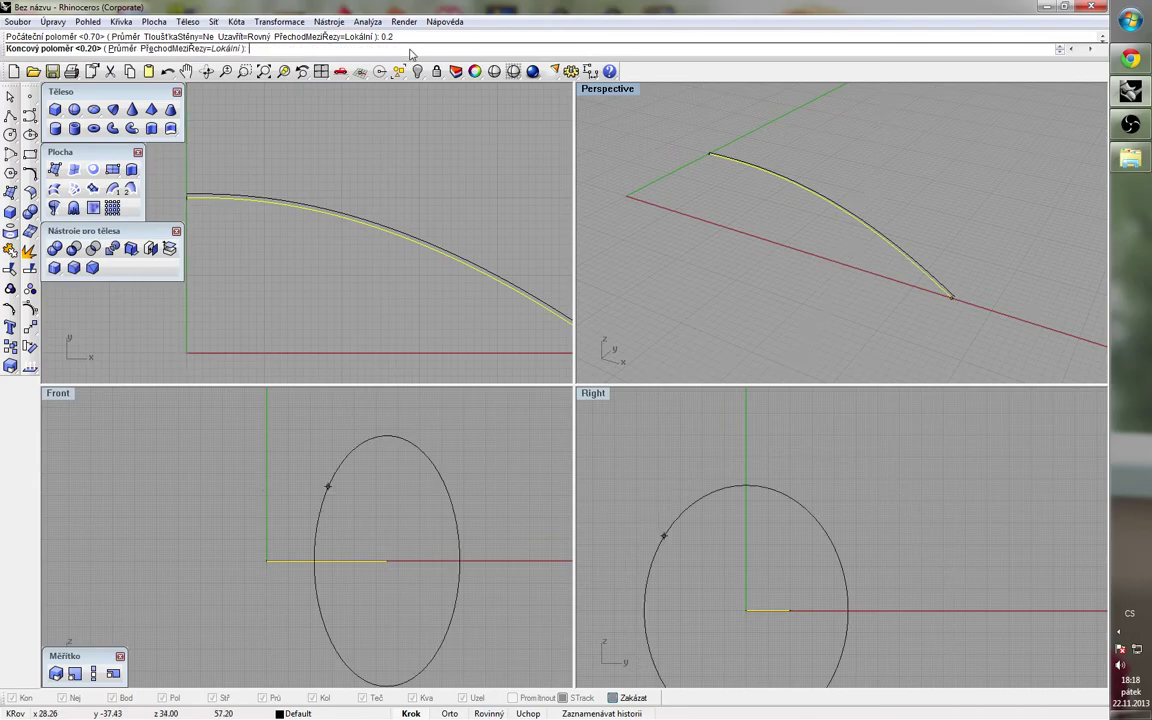
key(Return)
key(Return)
key(Delete)
Step: Set the Perspective viewport to Rendered display
scroll(434, 222, up, 2)
scroll(849, 213, up, 4)
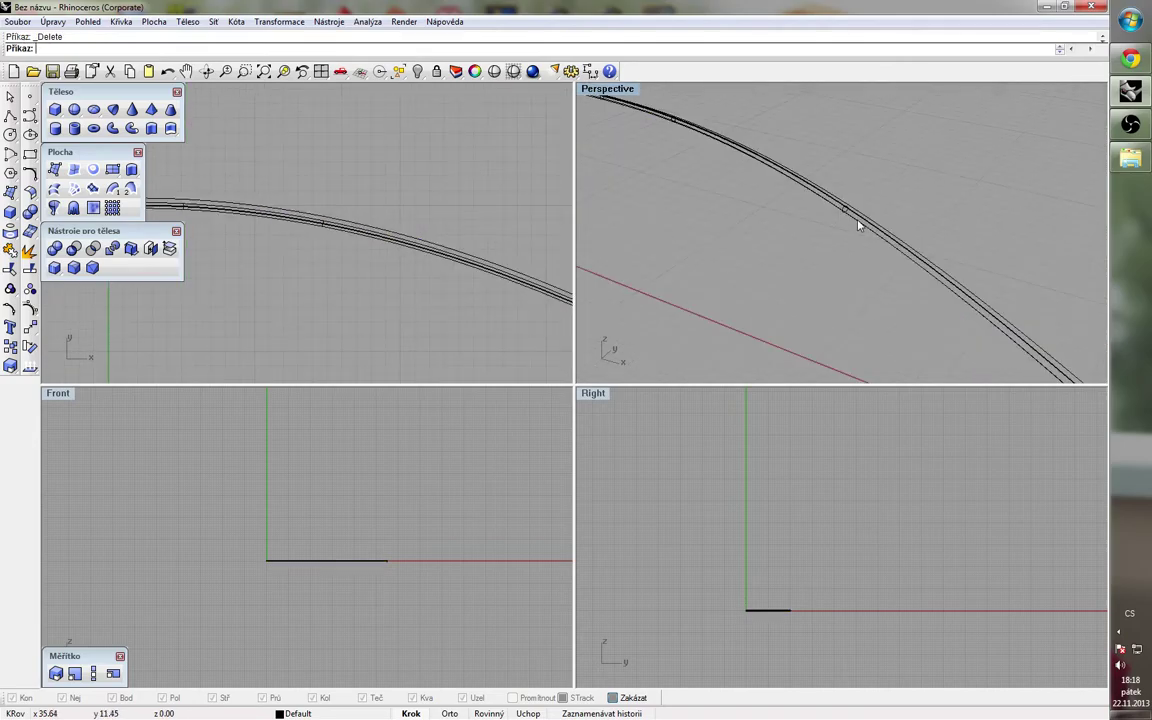
click(628, 90)
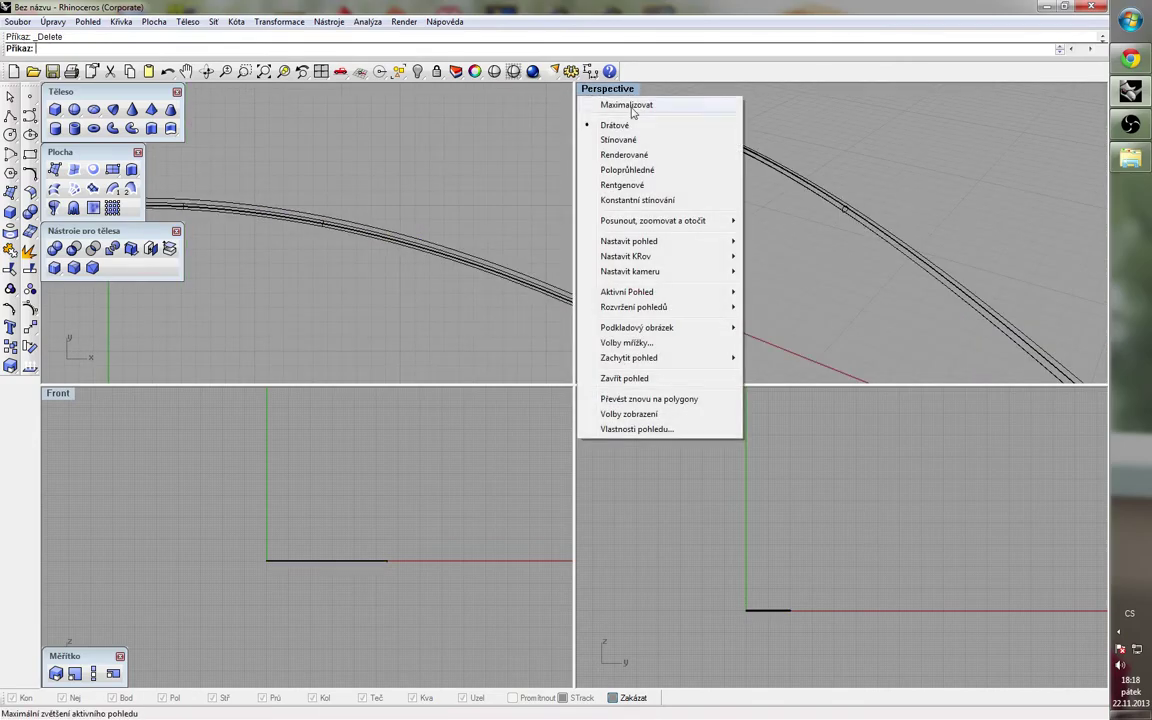
click(640, 157)
scroll(751, 162, down, 5)
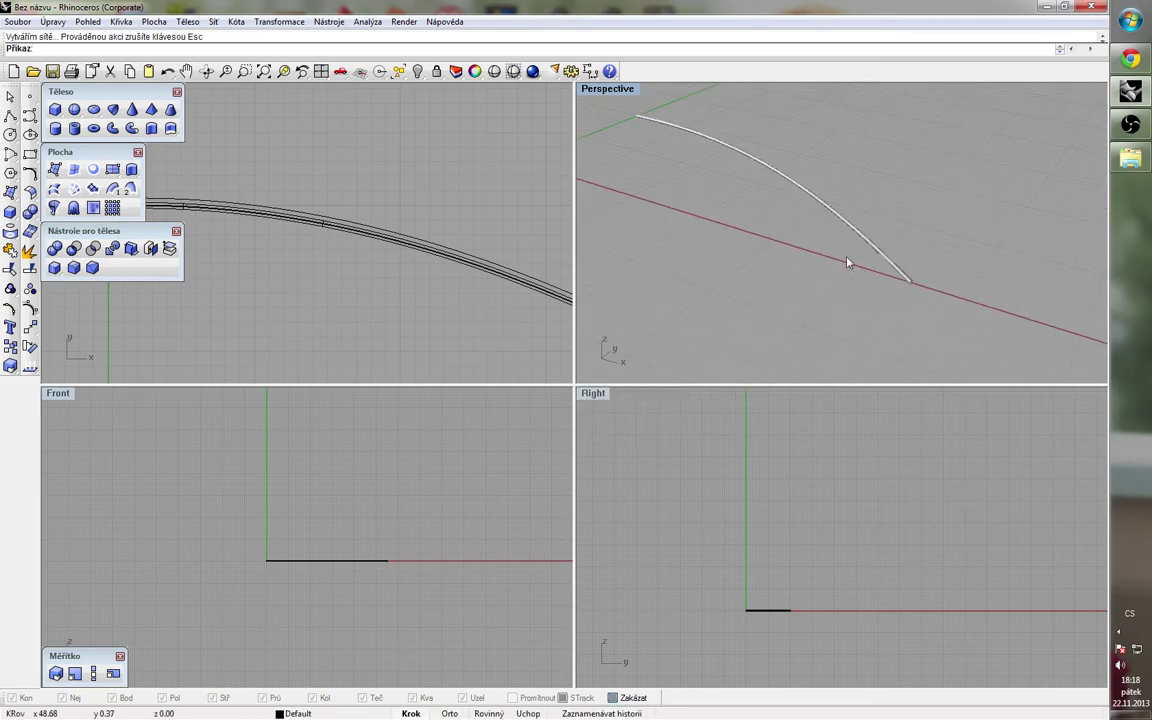
scroll(332, 182, down, 2)
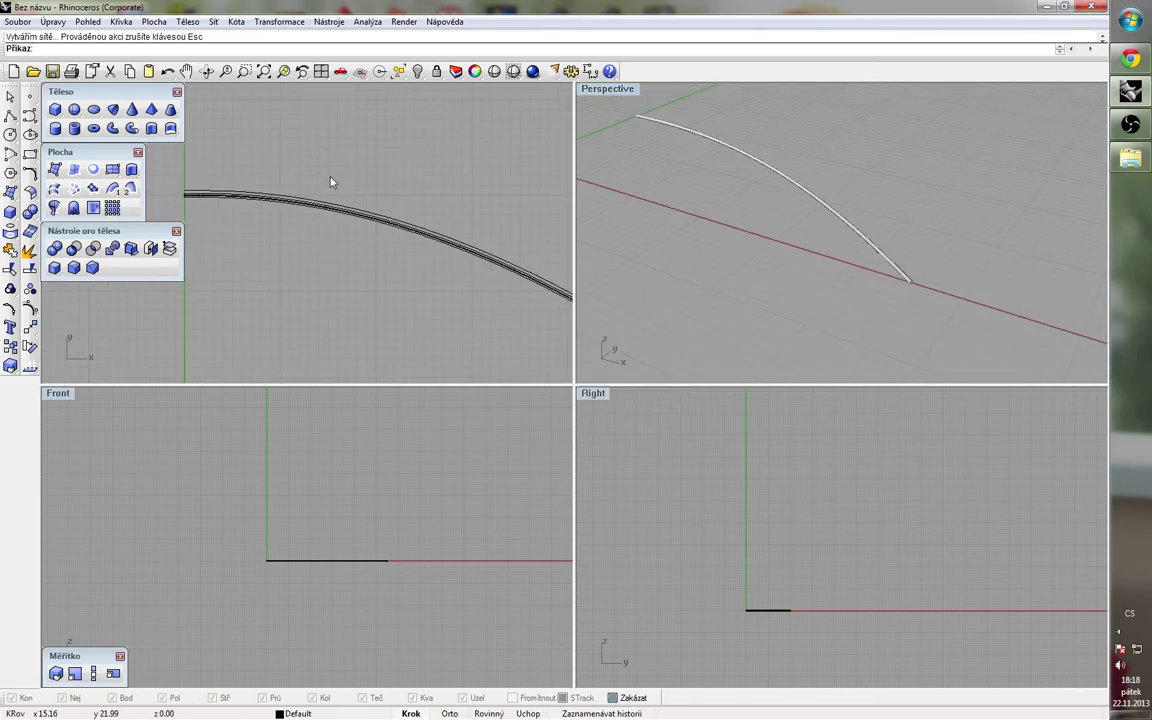
Step: Draw a 6-sided inscribed polygon in the Front view, centred on the origin with one corner at the pipe's outer end on the X axis
click(192, 198)
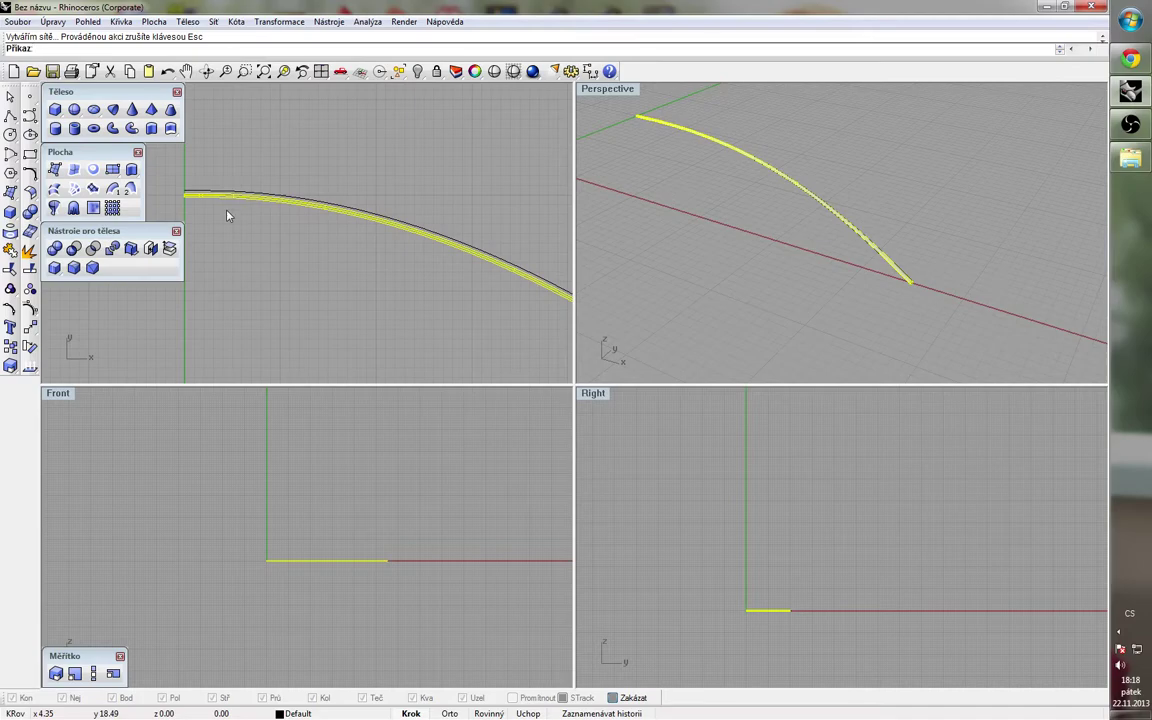
scroll(233, 494, down, 3)
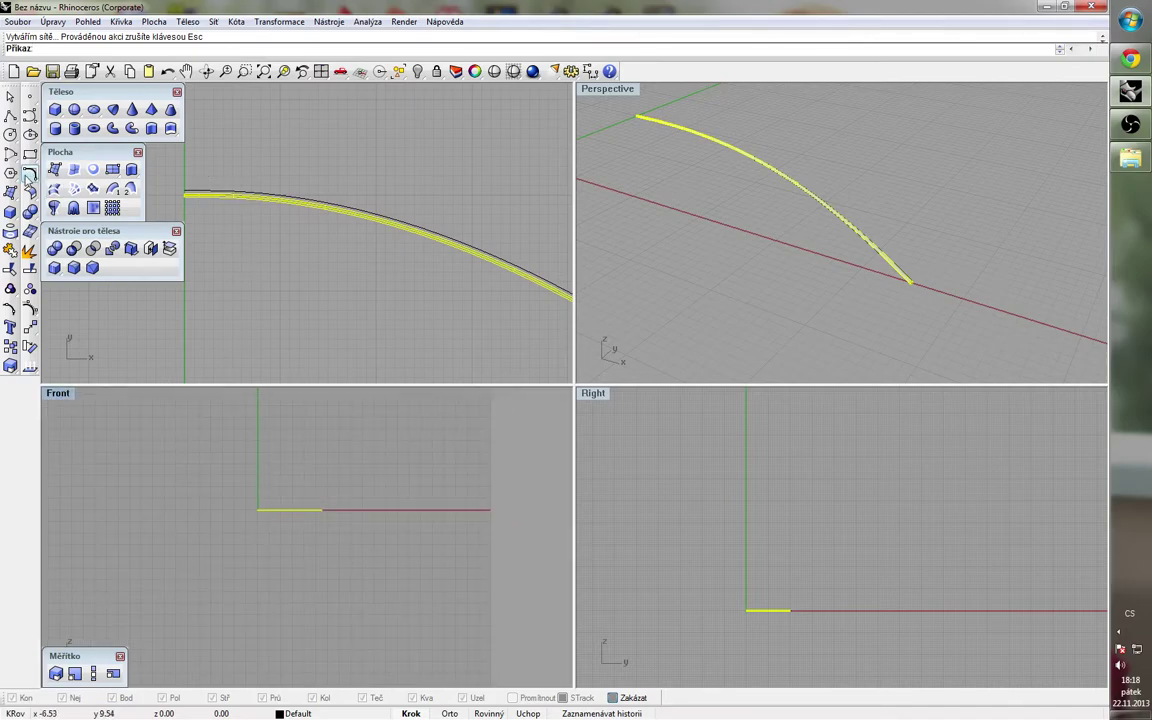
click(10, 153)
click(149, 50)
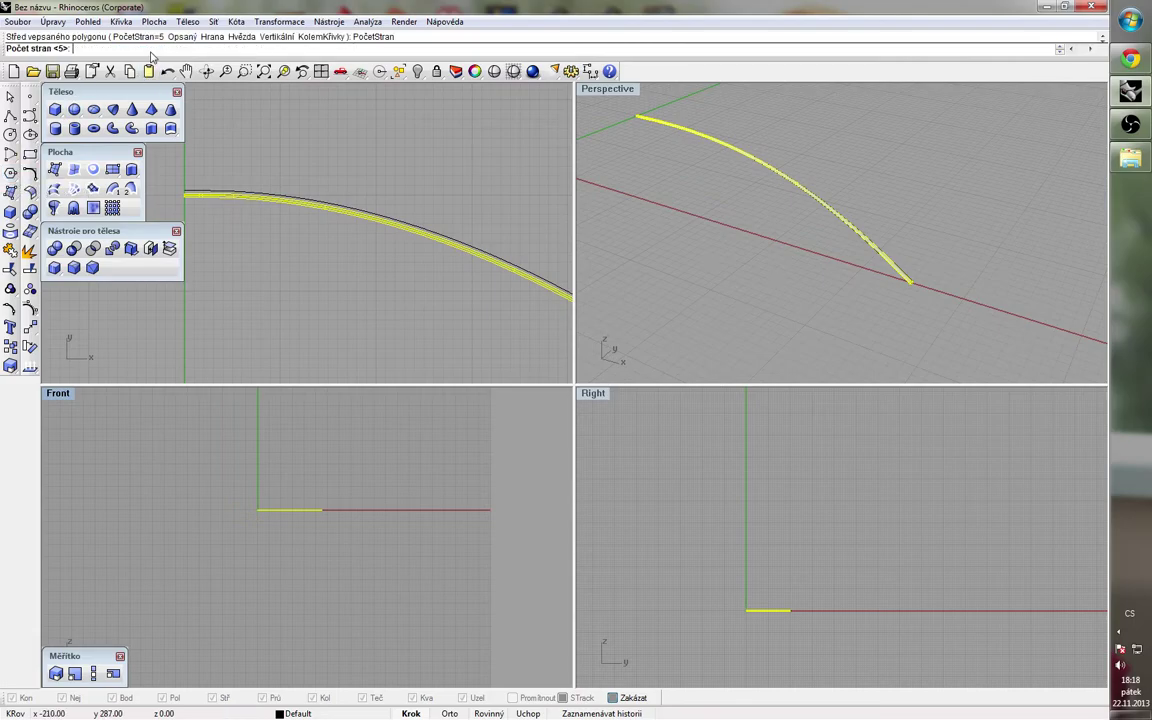
text(6)
key(Return)
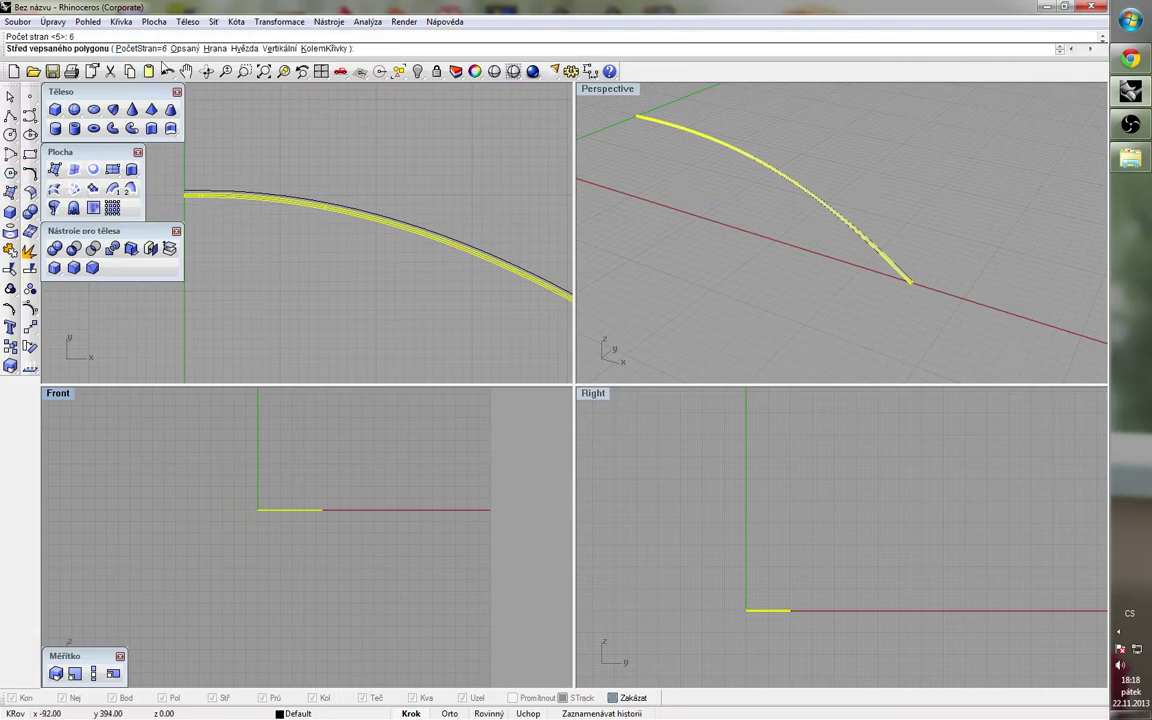
scroll(249, 517, up, 1)
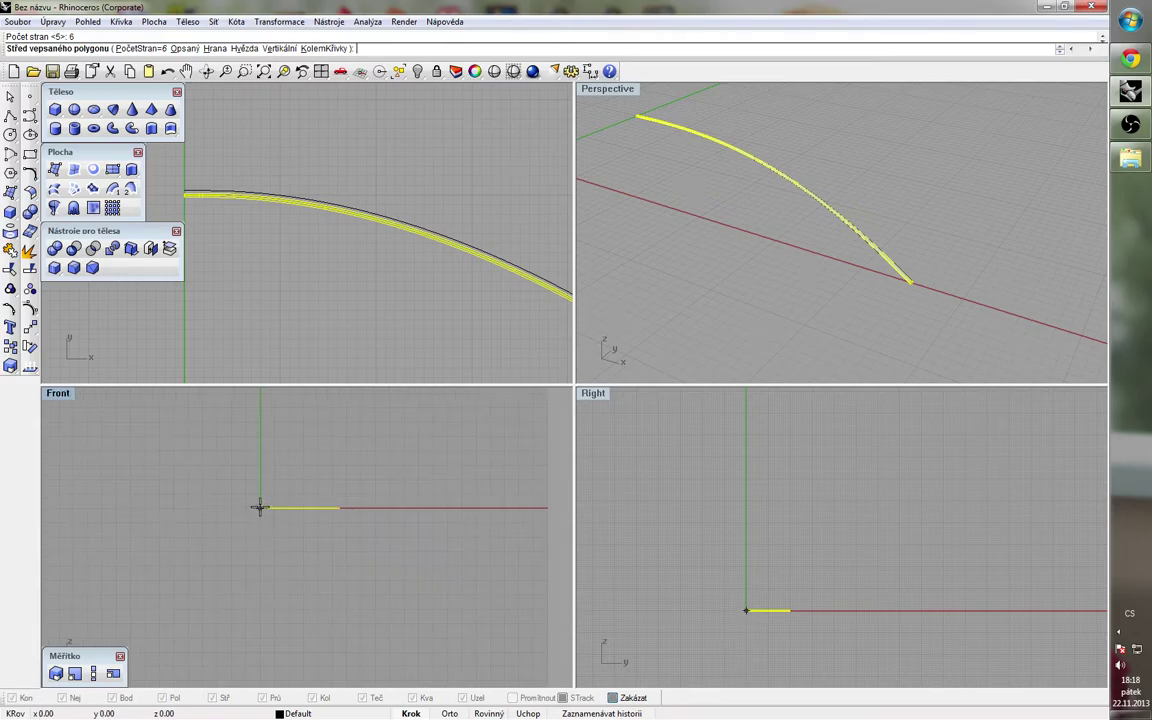
scroll(245, 500, up, 3)
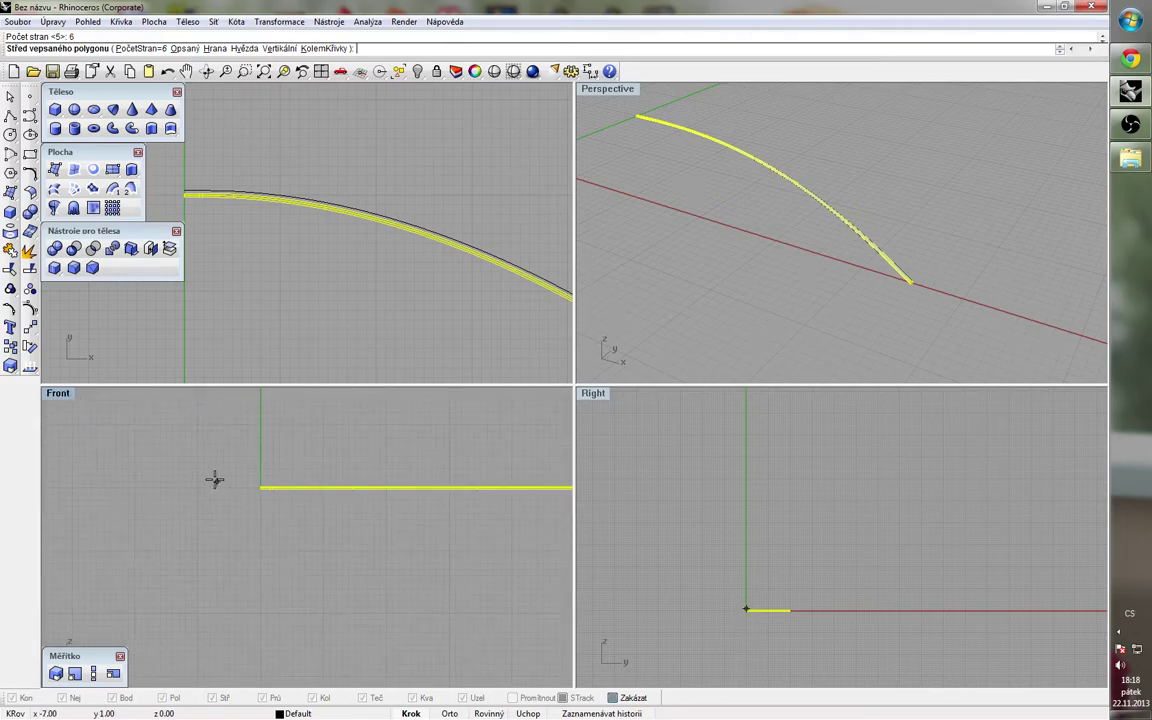
click(275, 491)
scroll(294, 530, down, 4)
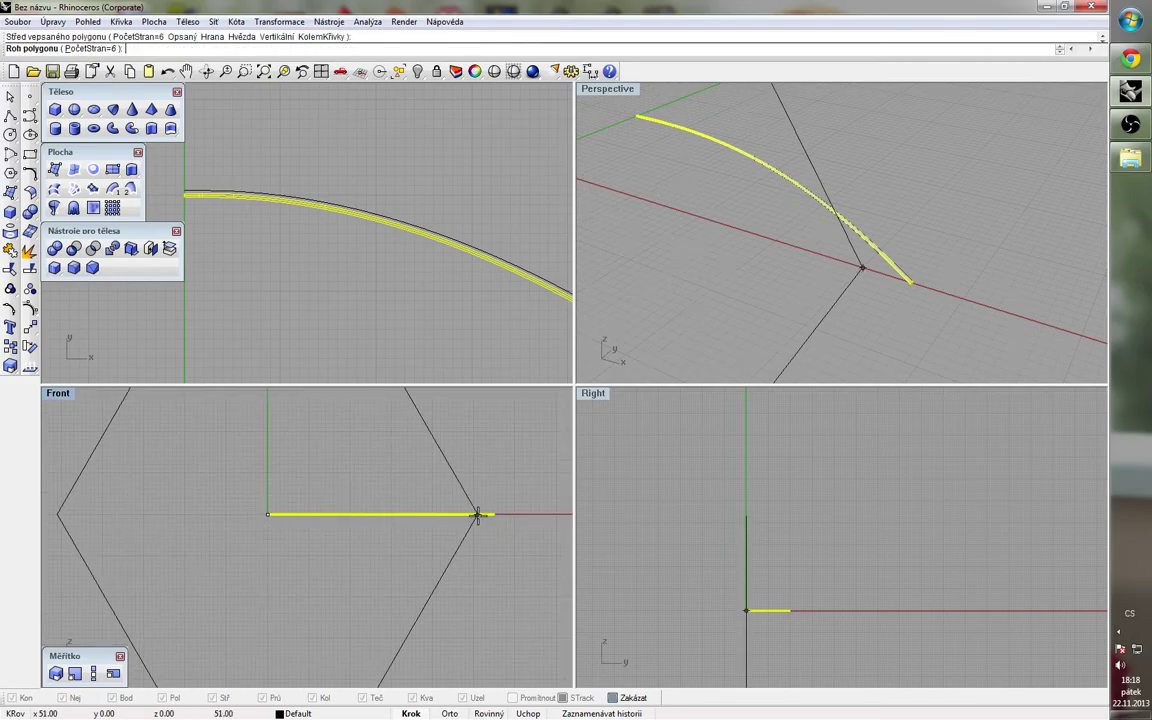
scroll(494, 514, up, 2)
scroll(497, 515, up, 3)
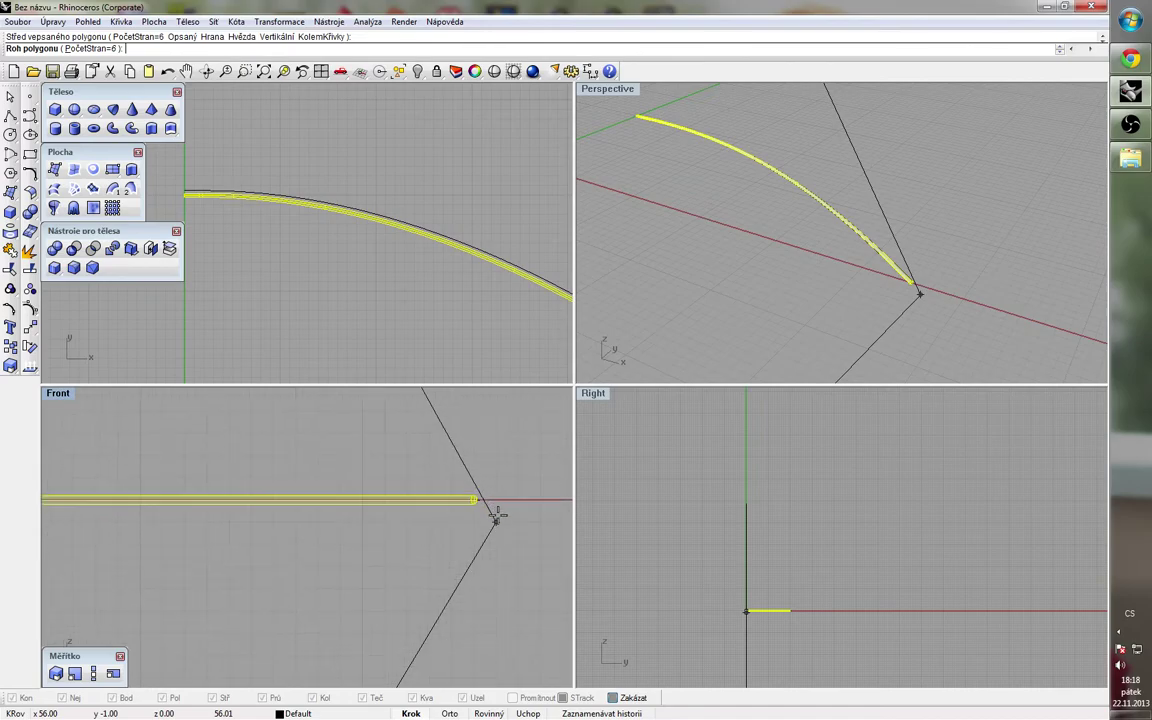
scroll(360, 257, down, 4)
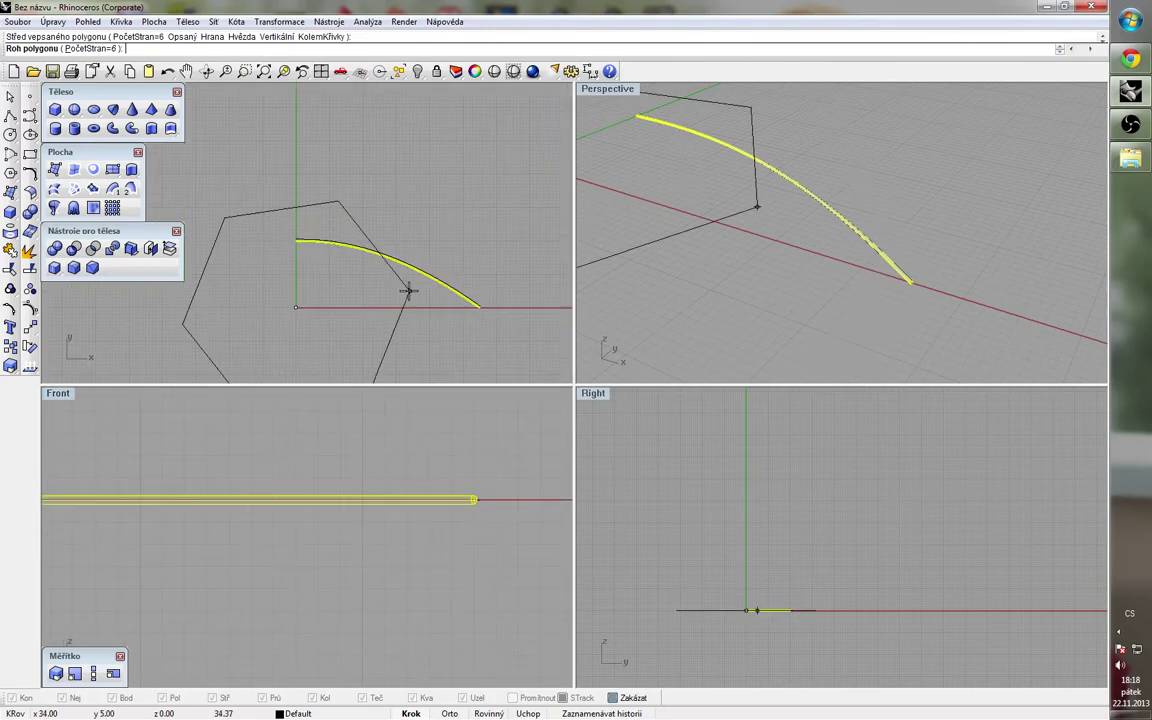
scroll(488, 499, up, 5)
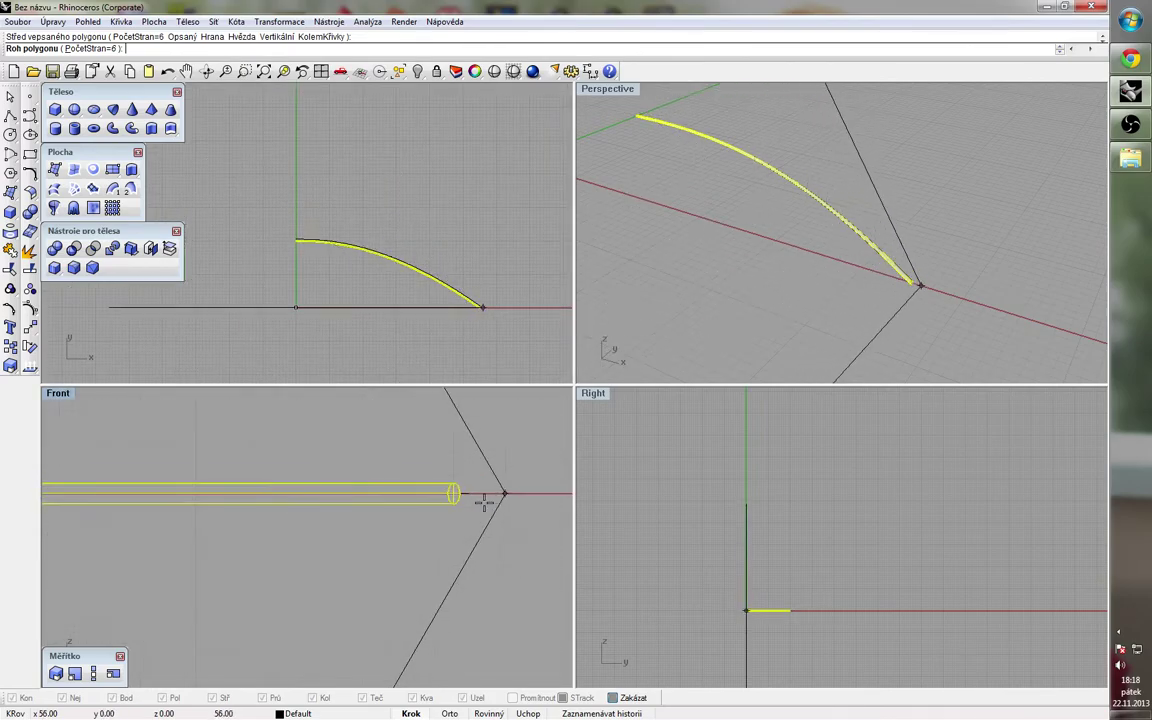
key(Escape)
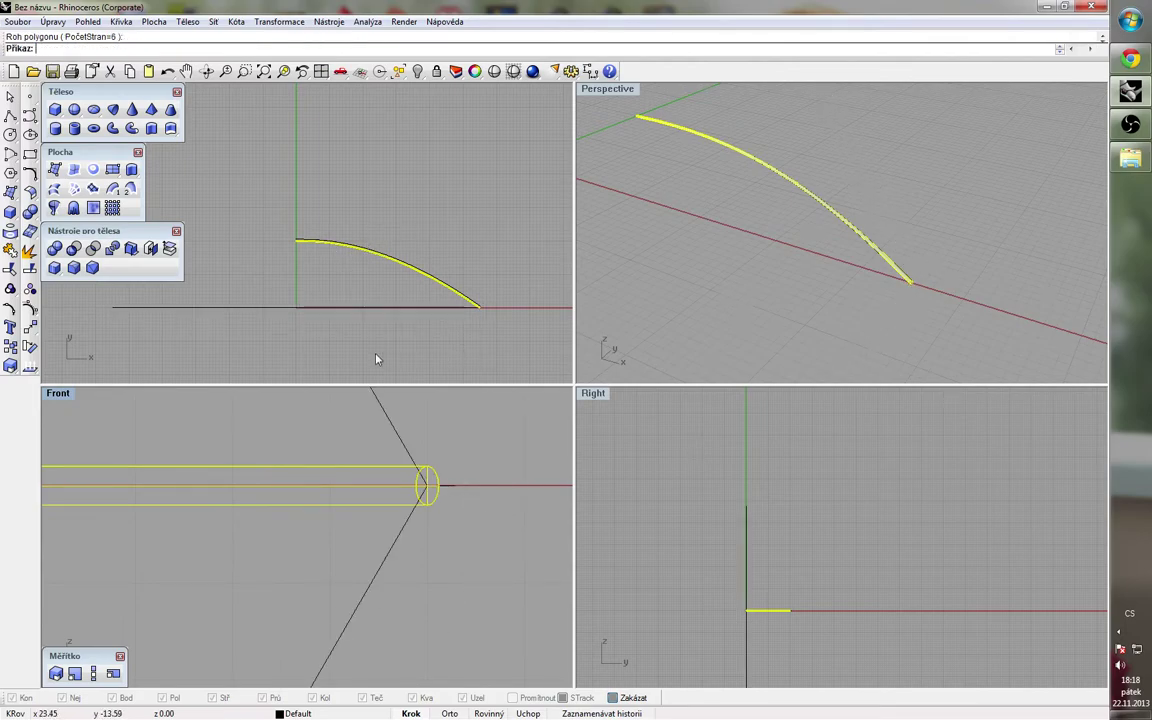
scroll(304, 428, down, 5)
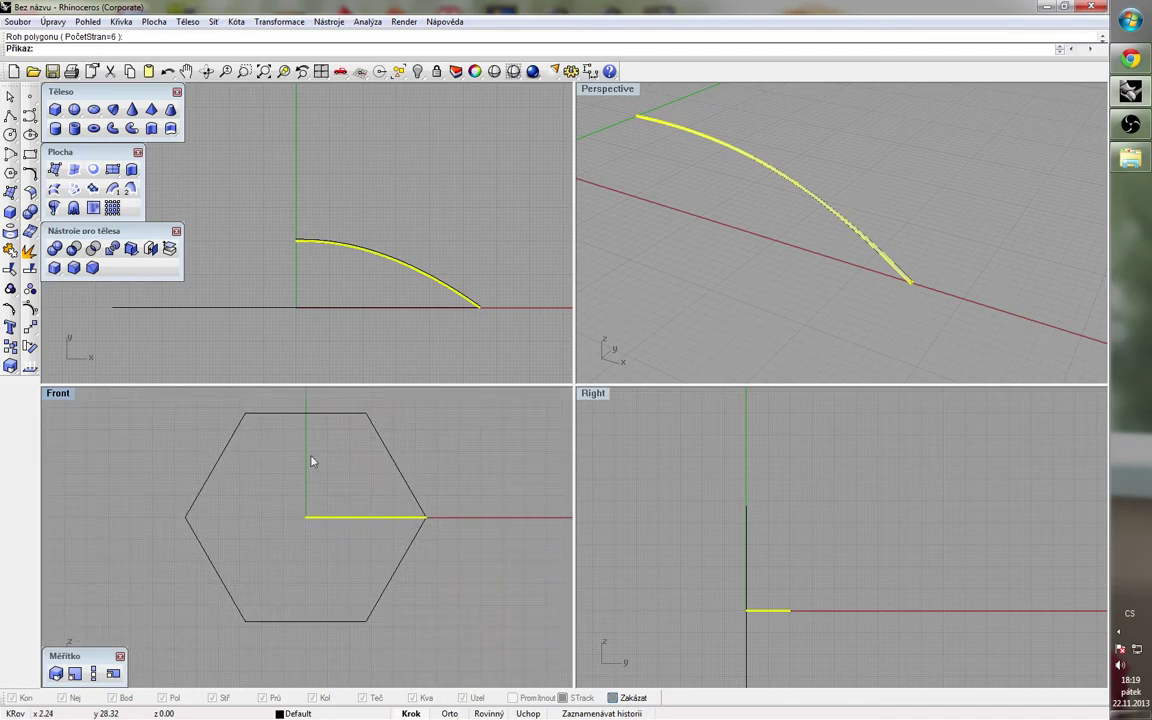
key(Escape)
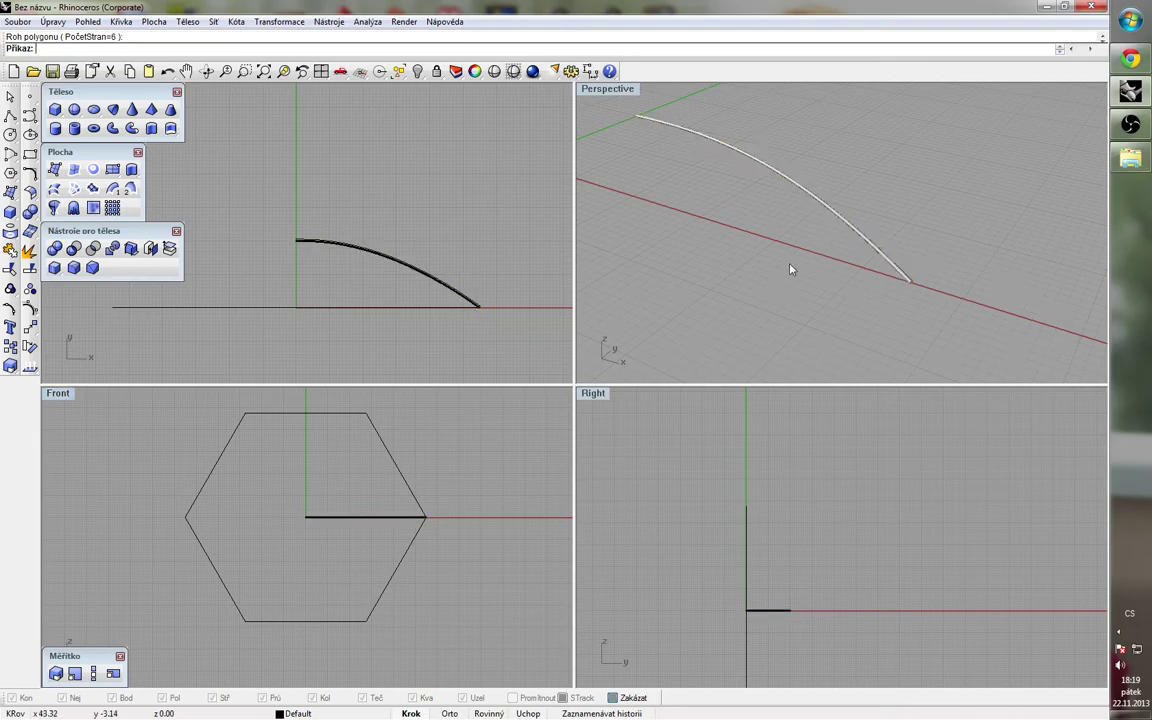
Step: Make a copy of the pipe rotated 60 degrees about the origin in the Front view, using the X axis as reference
right_drag(839, 294, 760, 236)
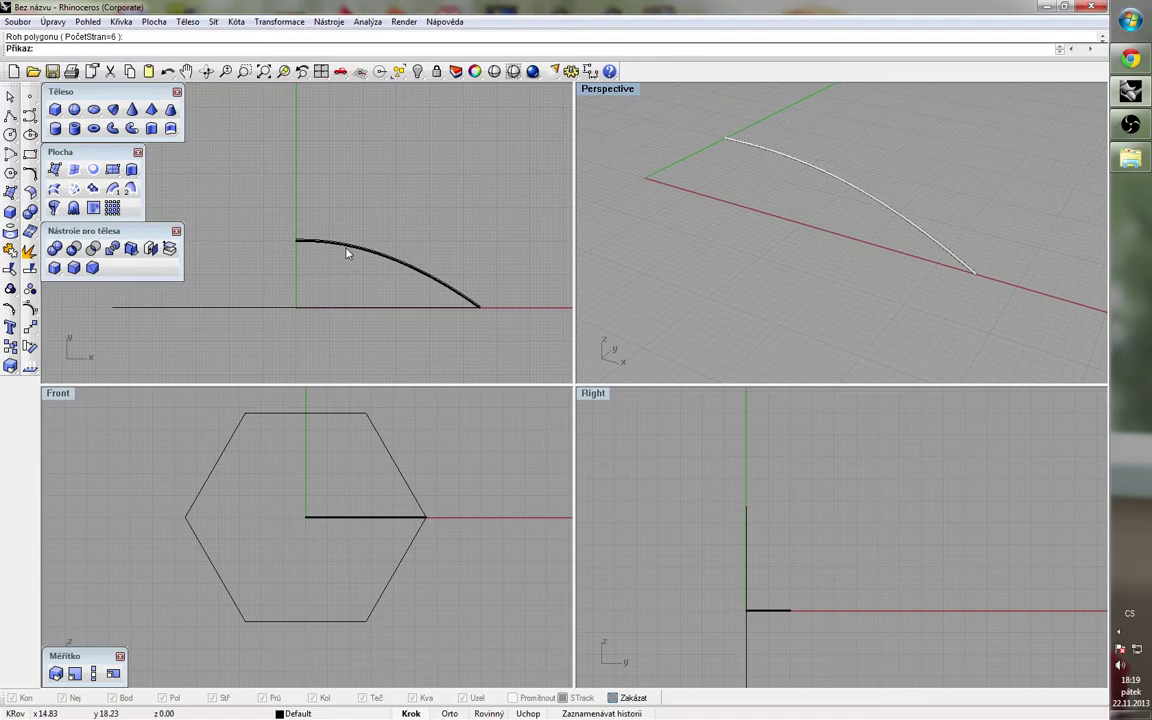
scroll(318, 249, up, 3)
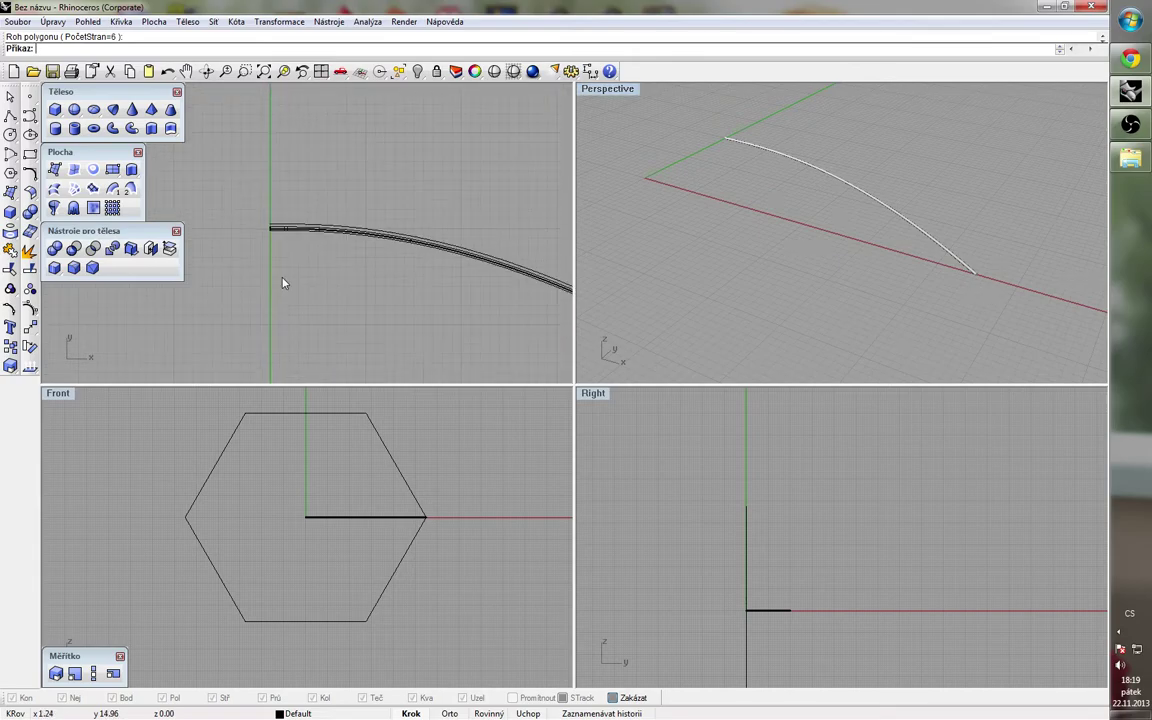
click(298, 232)
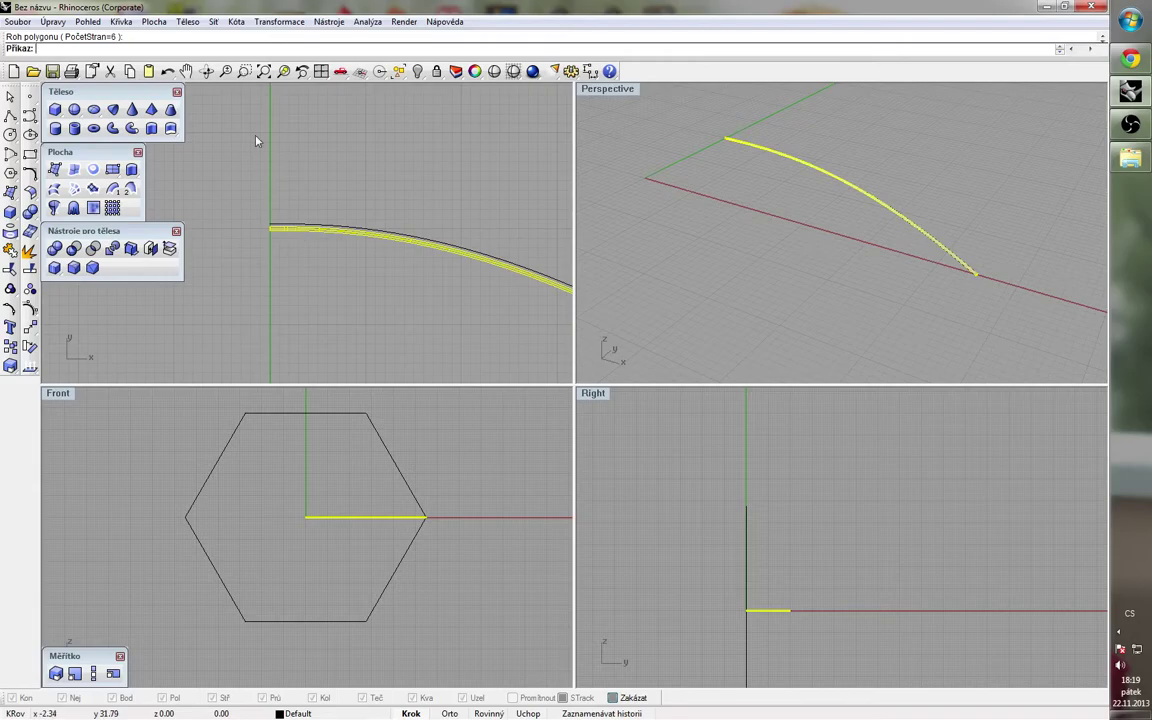
click(272, 22)
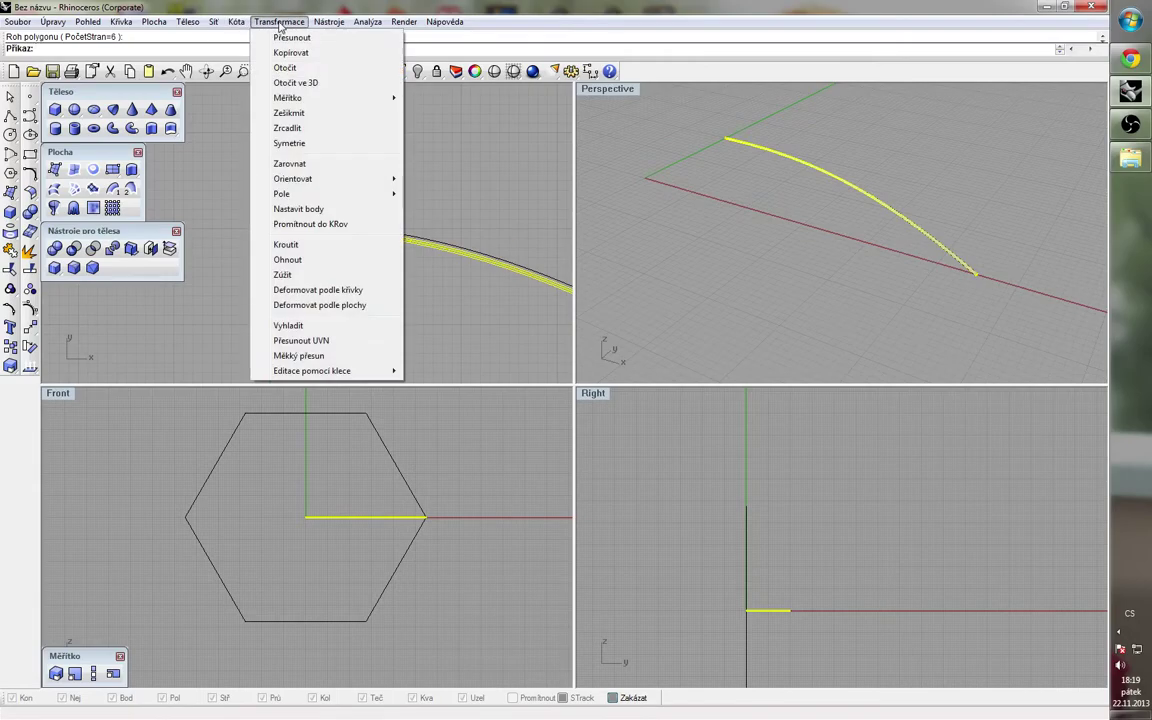
click(286, 68)
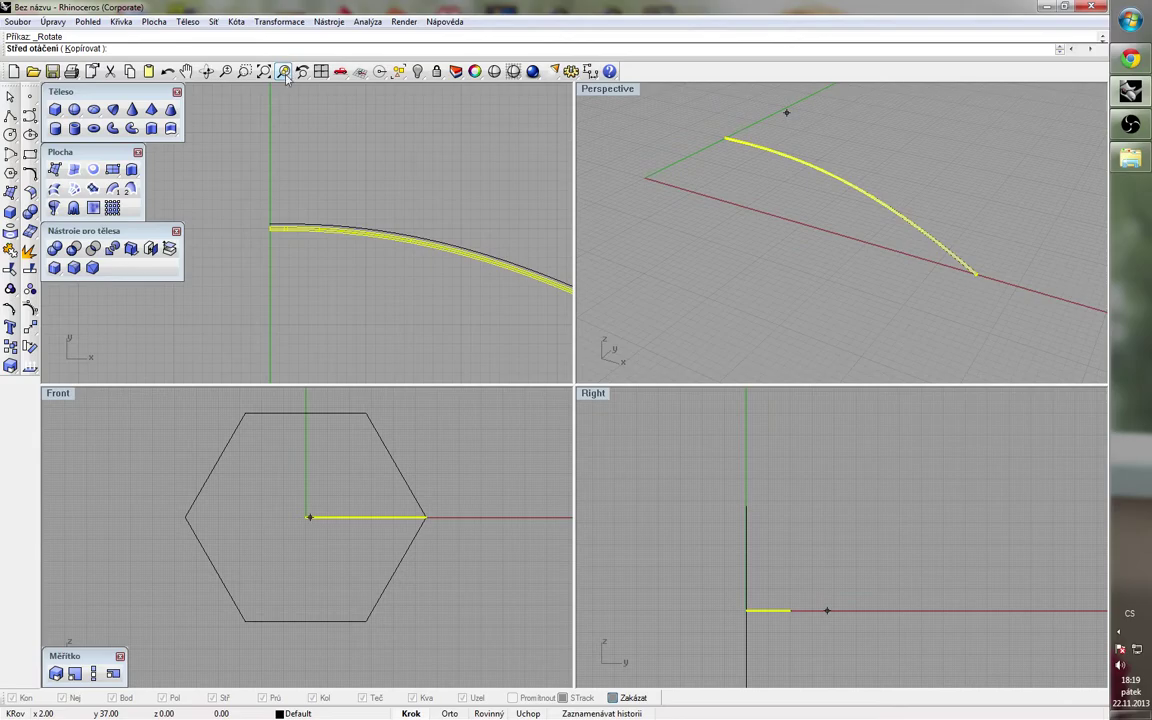
click(88, 48)
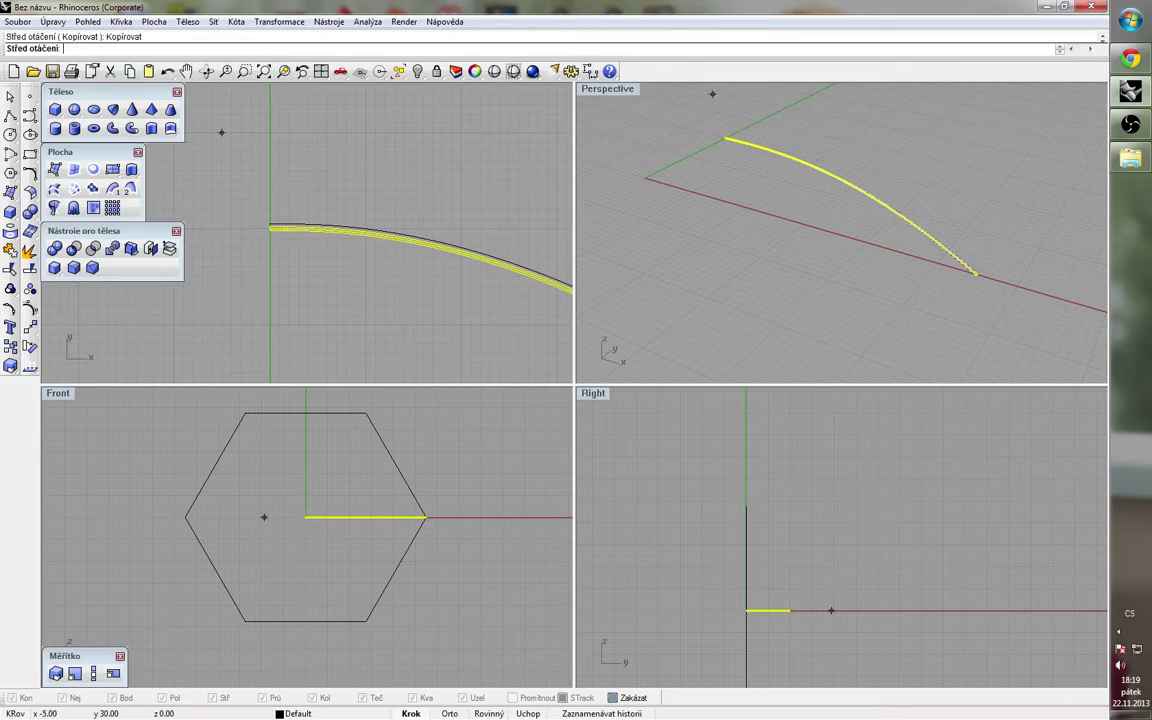
scroll(319, 512, up, 5)
scroll(331, 512, up, 3)
click(336, 479)
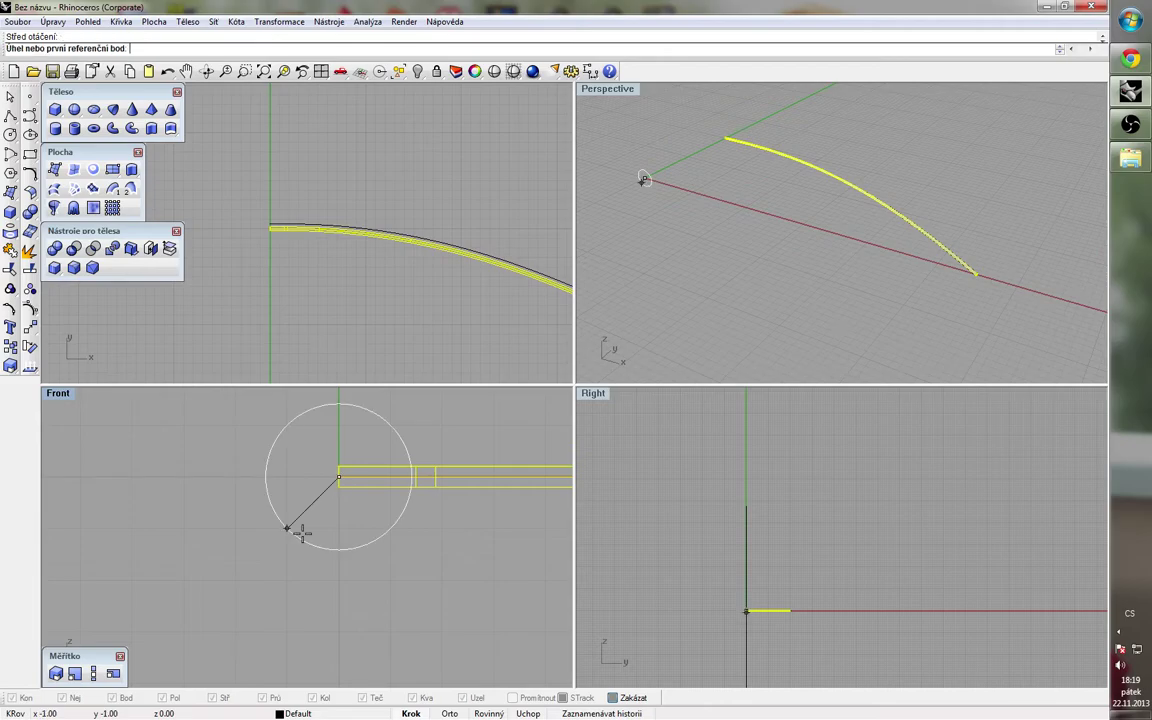
scroll(300, 533, down, 5)
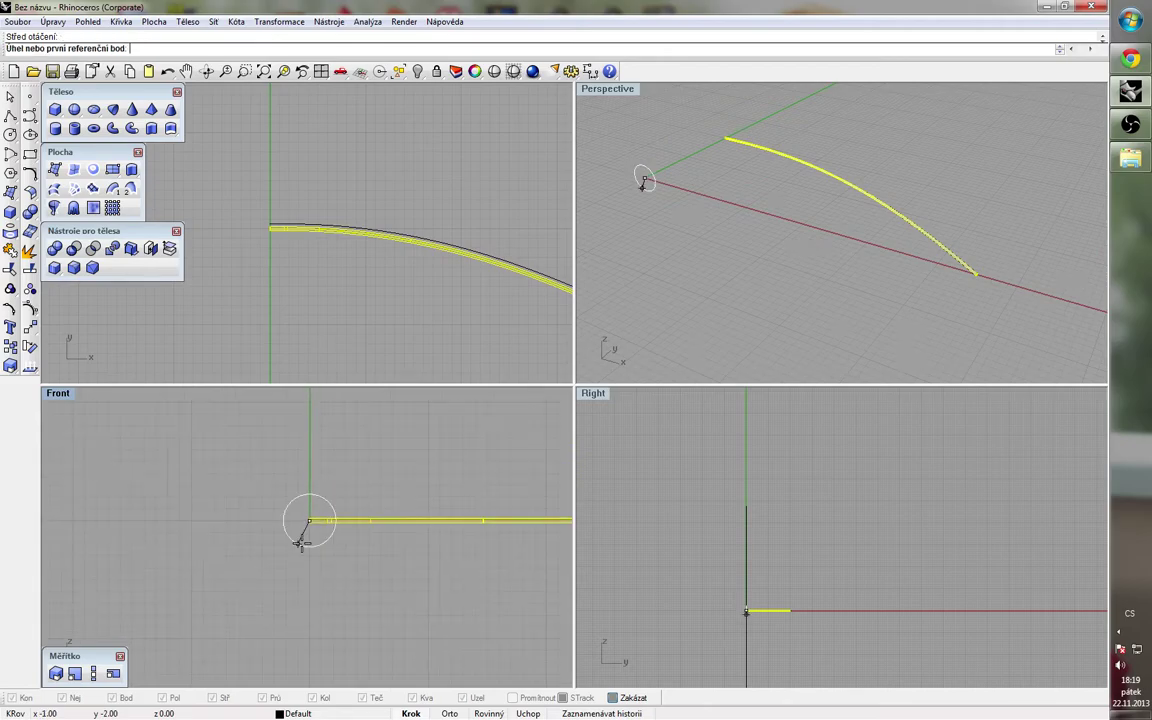
click(501, 530)
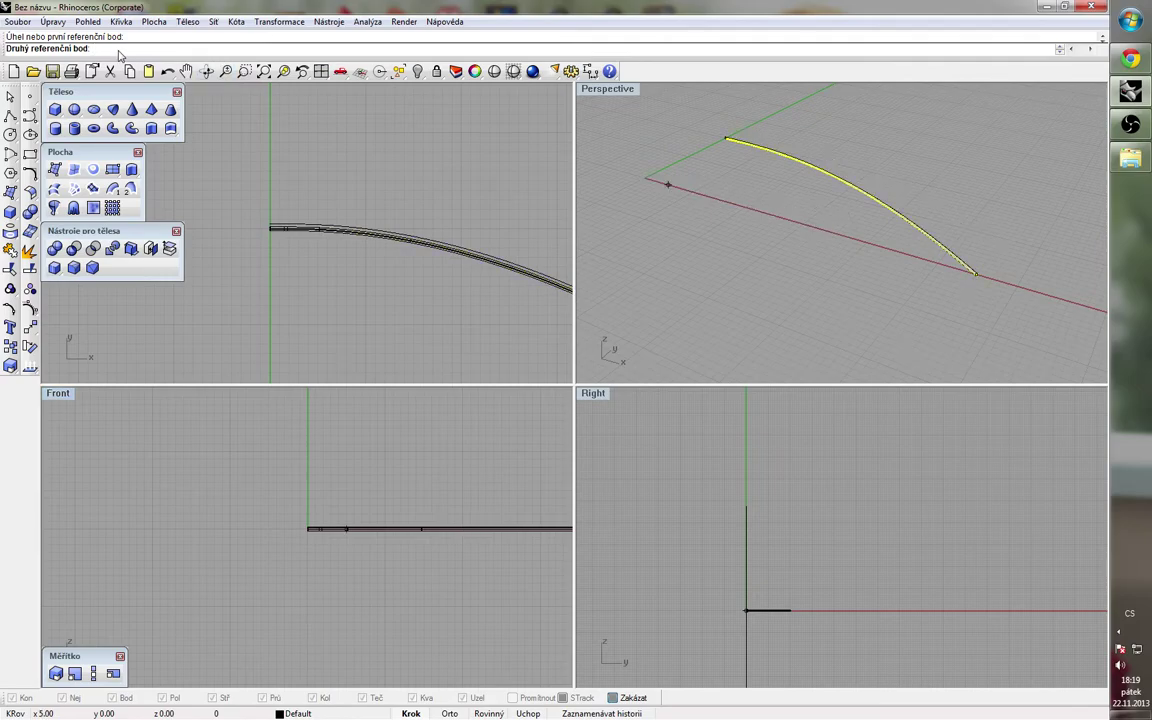
text(60)
key(Return)
Step: Add rotated copies of the pipe at 120, 180, 240 and 300 degrees and finish the rotation
scroll(336, 528, down, 5)
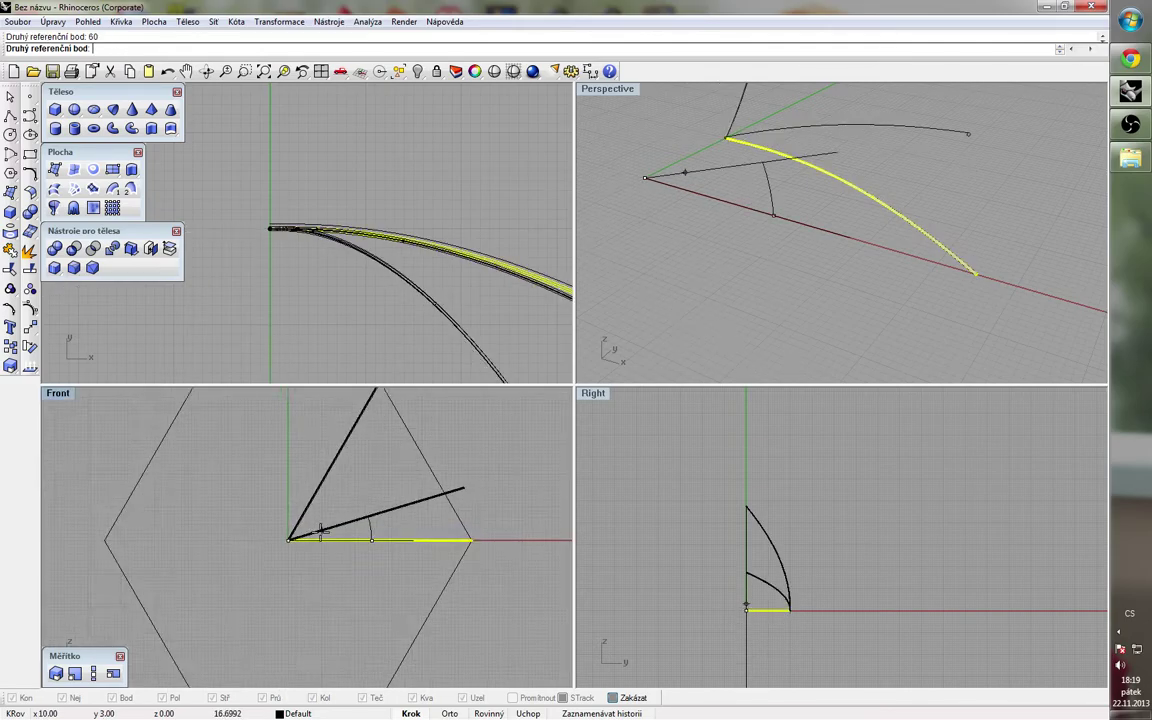
text(120)
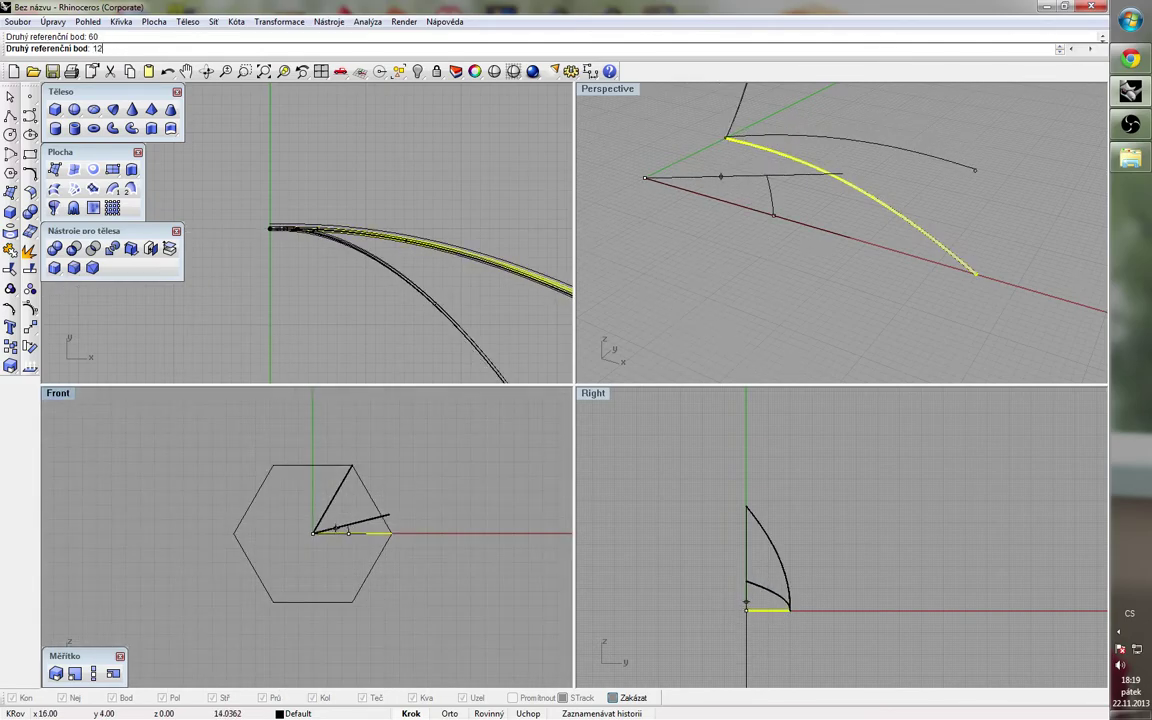
key(Return)
text(140)
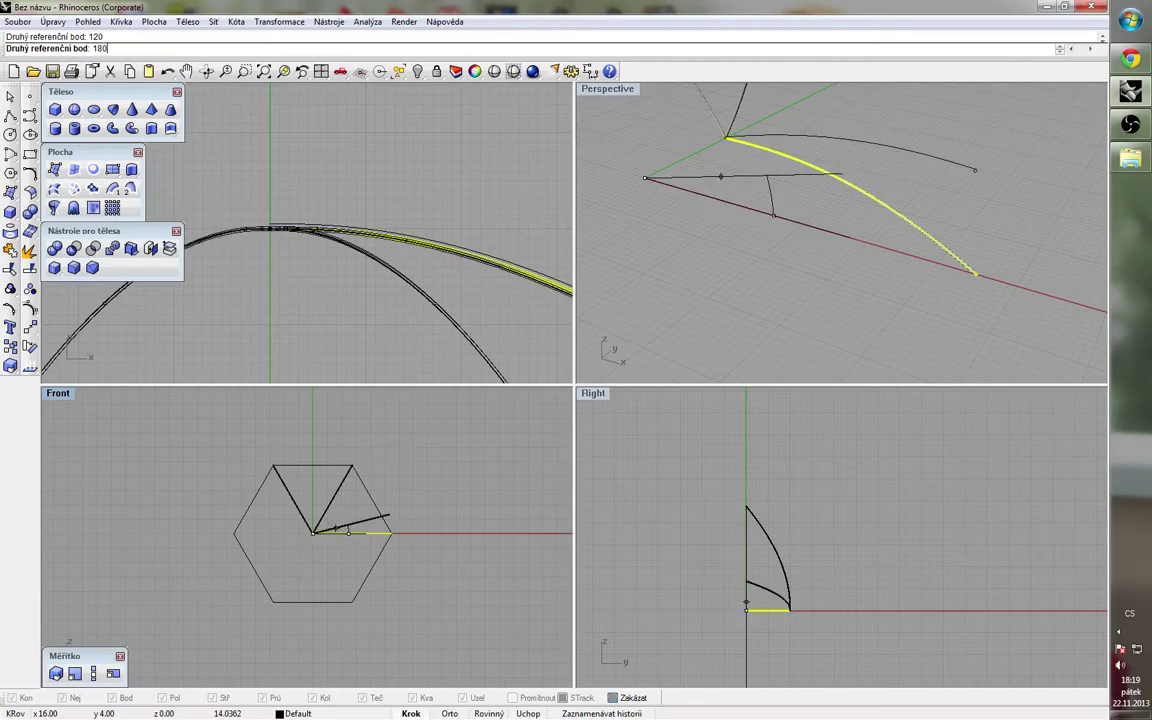
key(Return)
text(3)
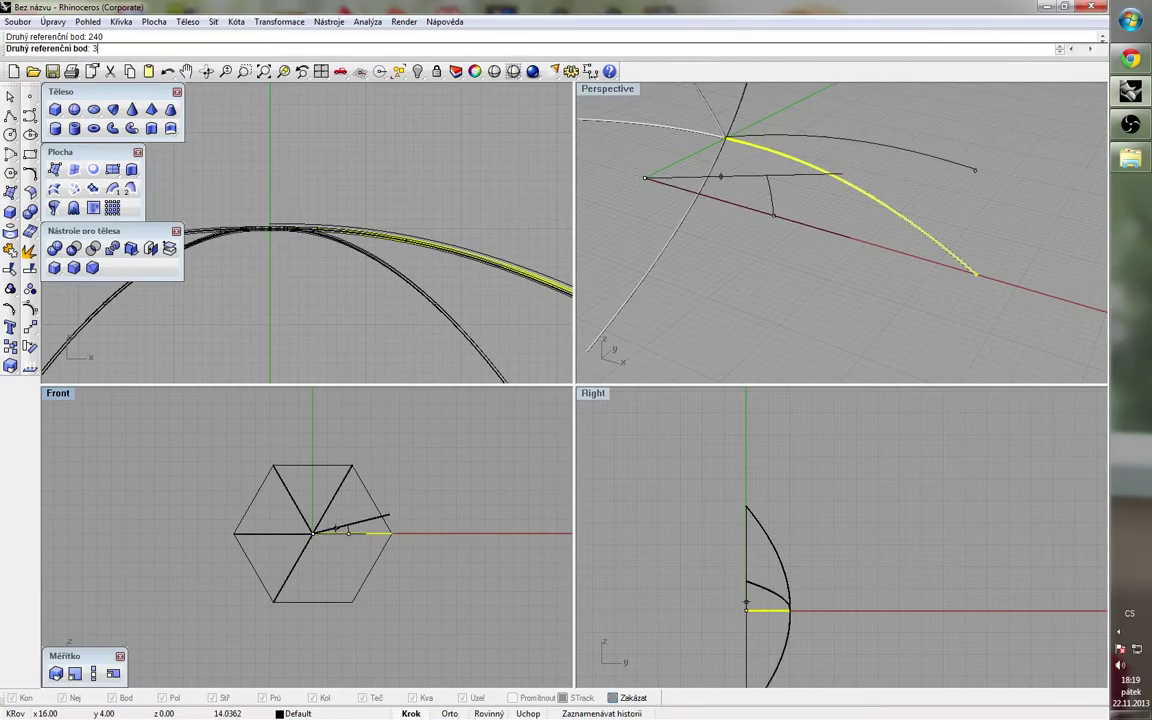
key(Return)
key(Return)
scroll(797, 270, down, 5)
scroll(325, 507, down, 2)
click(739, 328)
scroll(695, 521, down, 2)
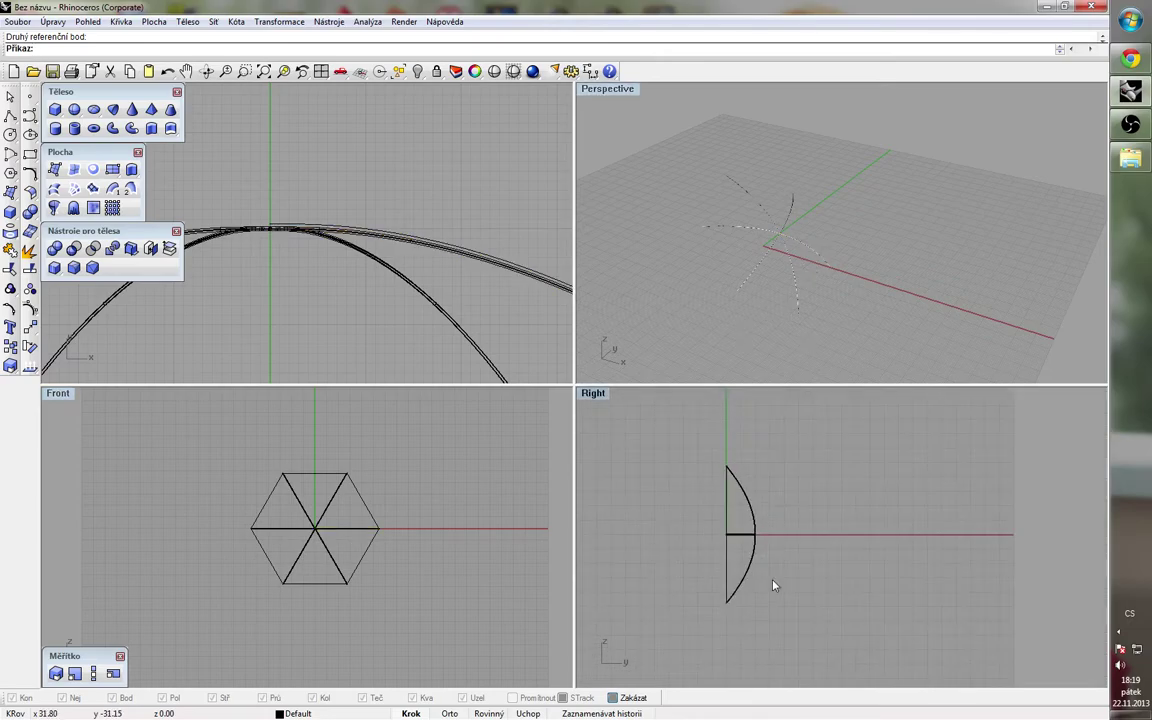
click(737, 526)
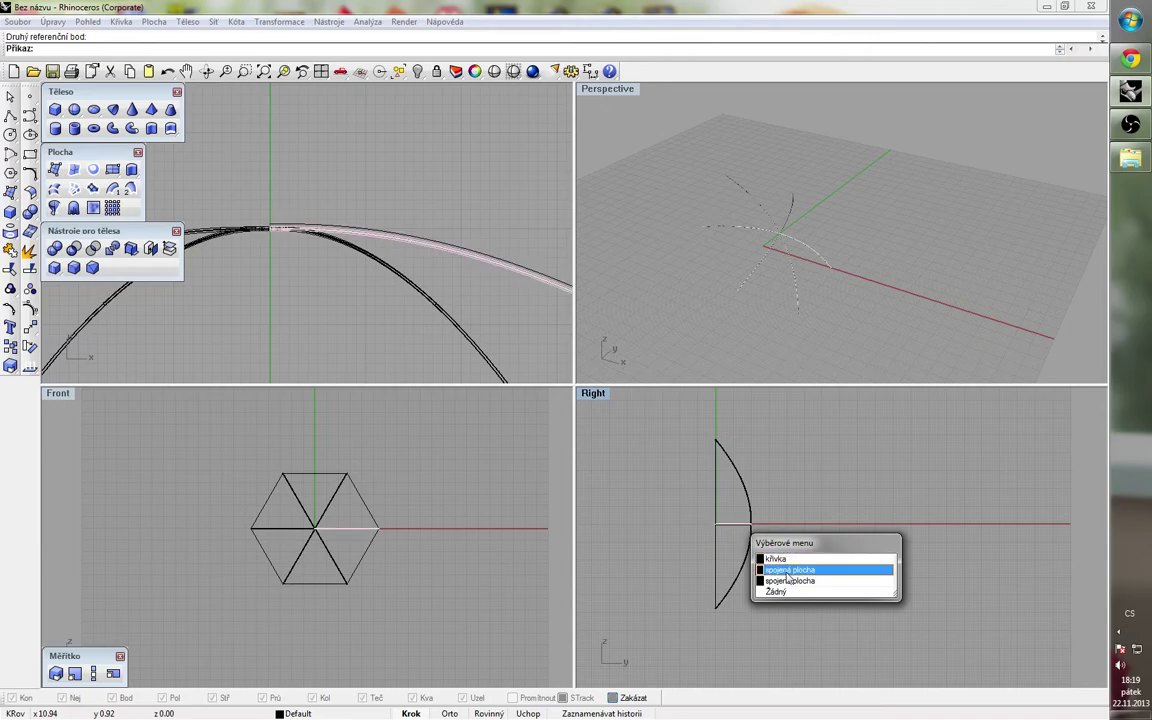
right_click(787, 334)
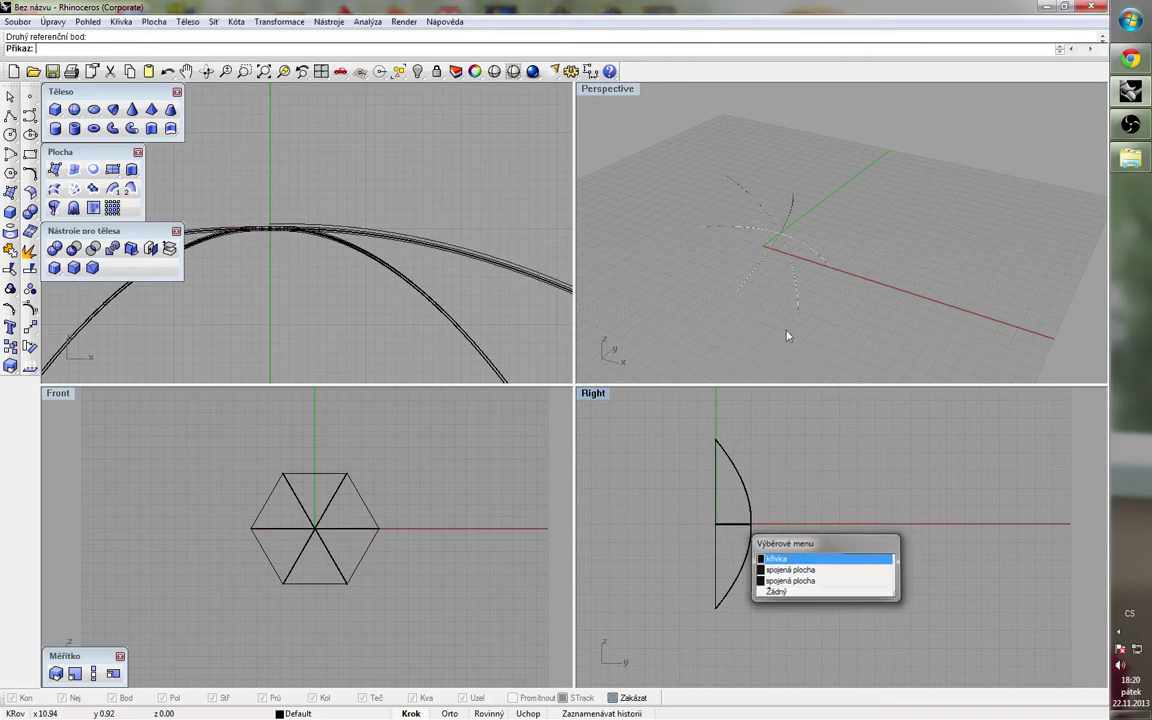
right_drag(887, 324, 764, 283)
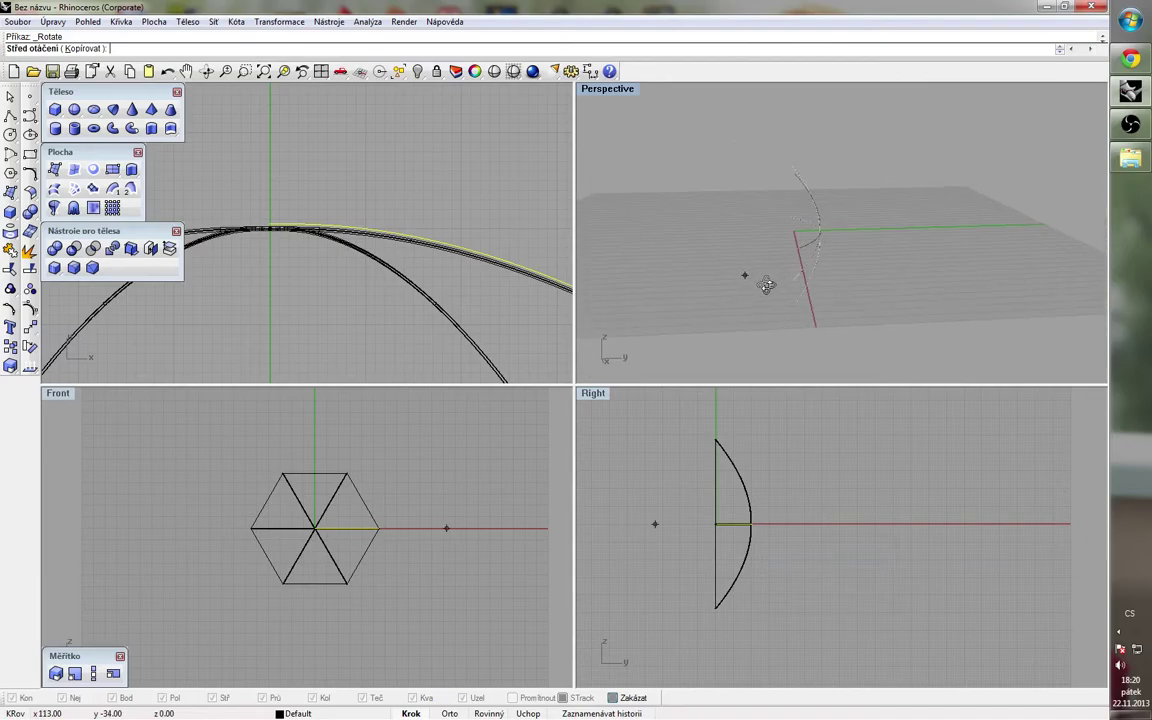
key(Escape)
key(Escape)
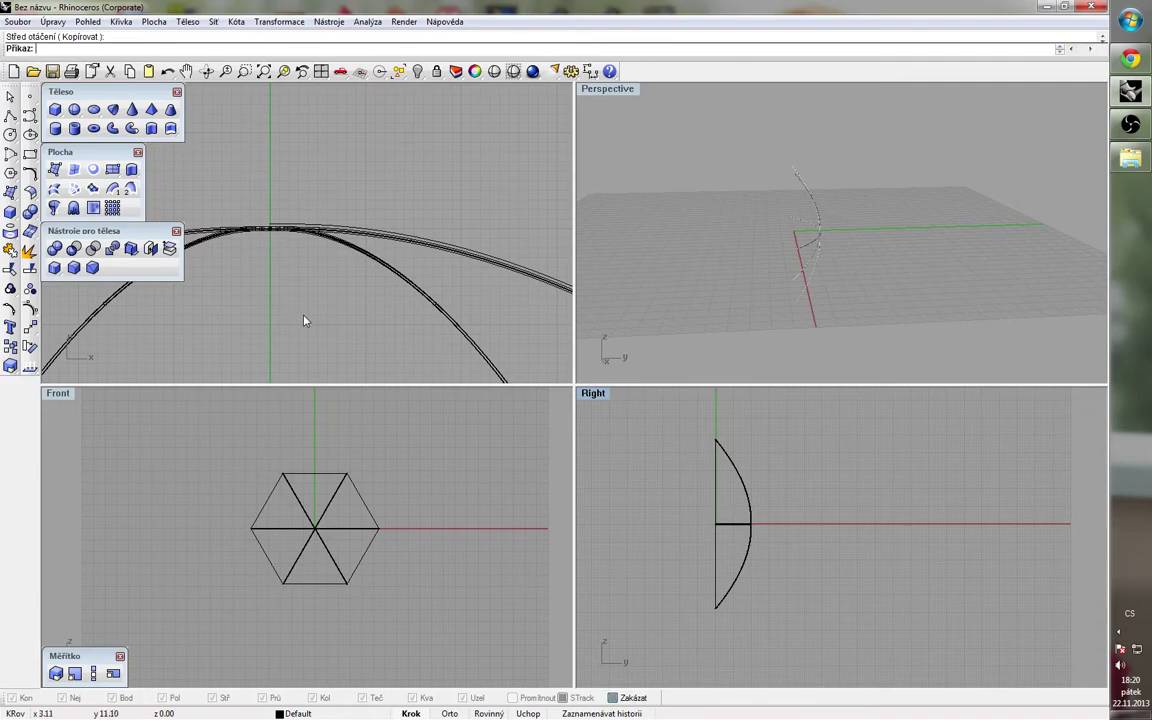
scroll(298, 317, down, 3)
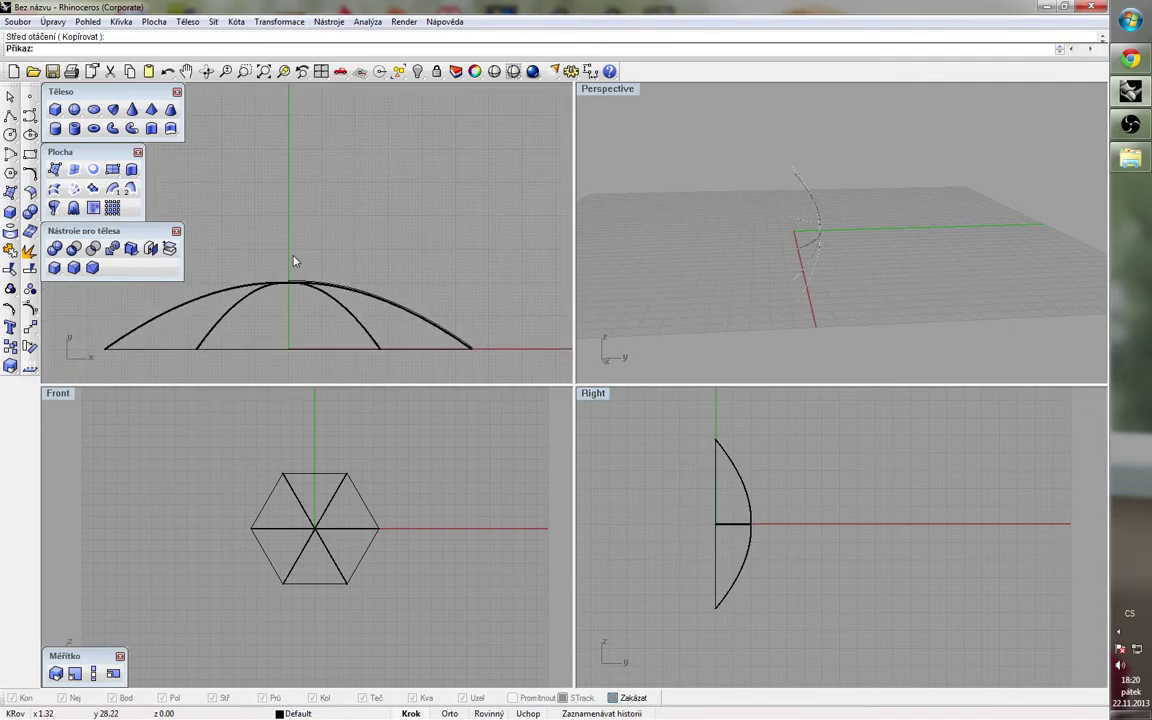
click(30, 348)
drag(676, 420, 753, 560)
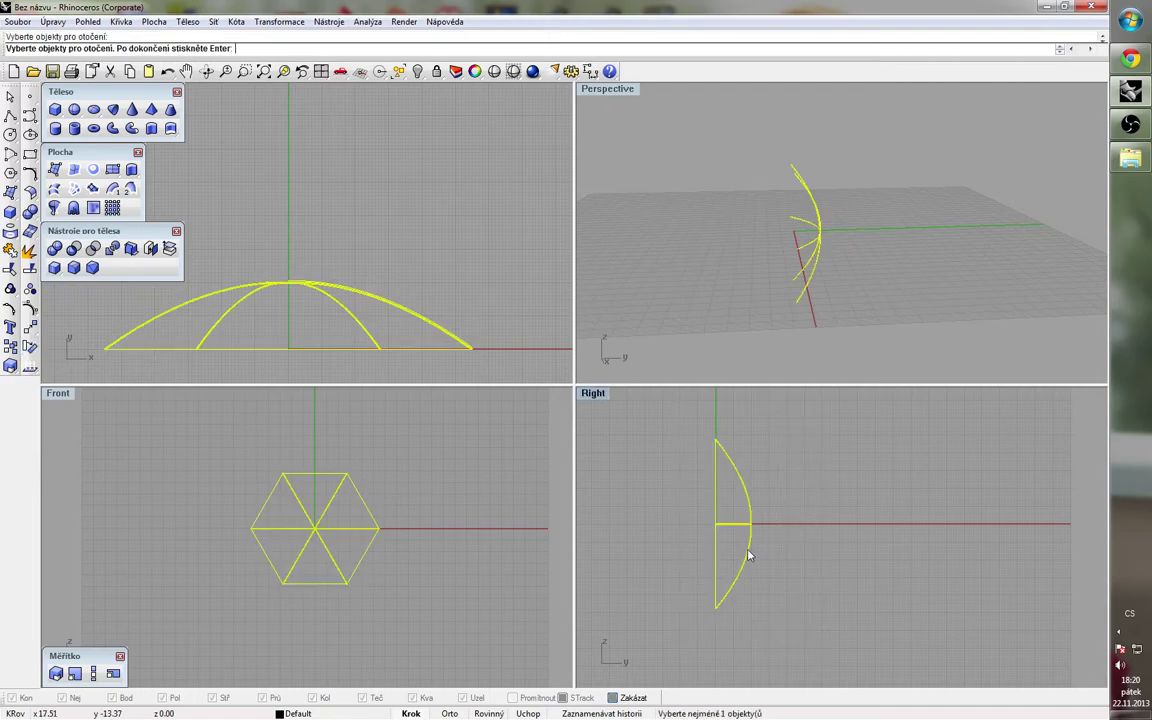
Step: Rotate all ribs and the hexagon 90 degrees about the origin in the Right view, from the horizontal to the vertical axis
click(31, 349)
scroll(729, 533, up, 8)
scroll(712, 527, up, 2)
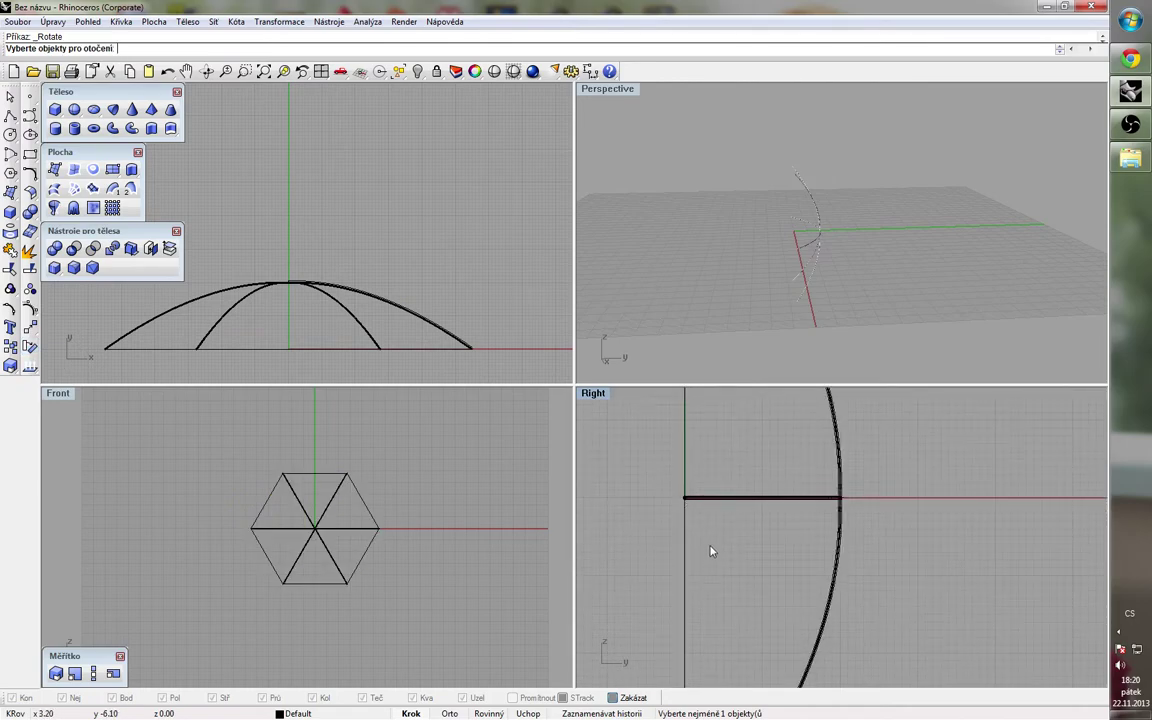
scroll(697, 516, down, 5)
drag(638, 463, 736, 640)
key(Return)
scroll(688, 556, up, 4)
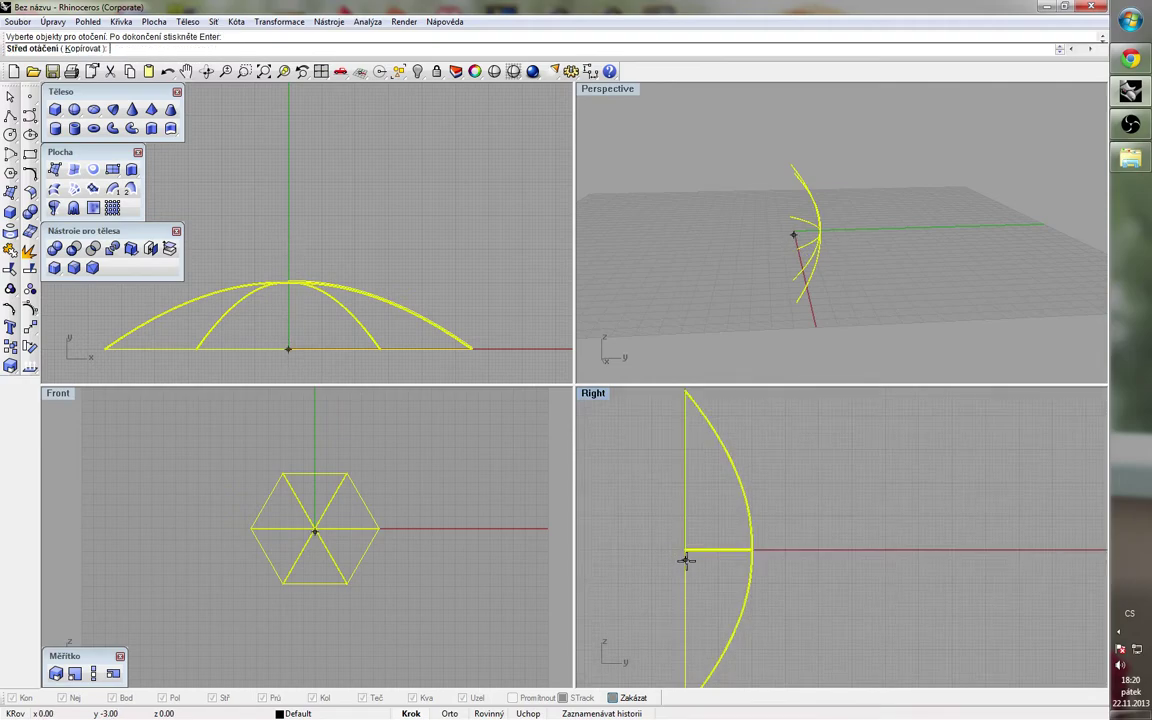
scroll(693, 540, up, 2)
click(658, 503)
scroll(667, 570, down, 3)
scroll(666, 568, down, 2)
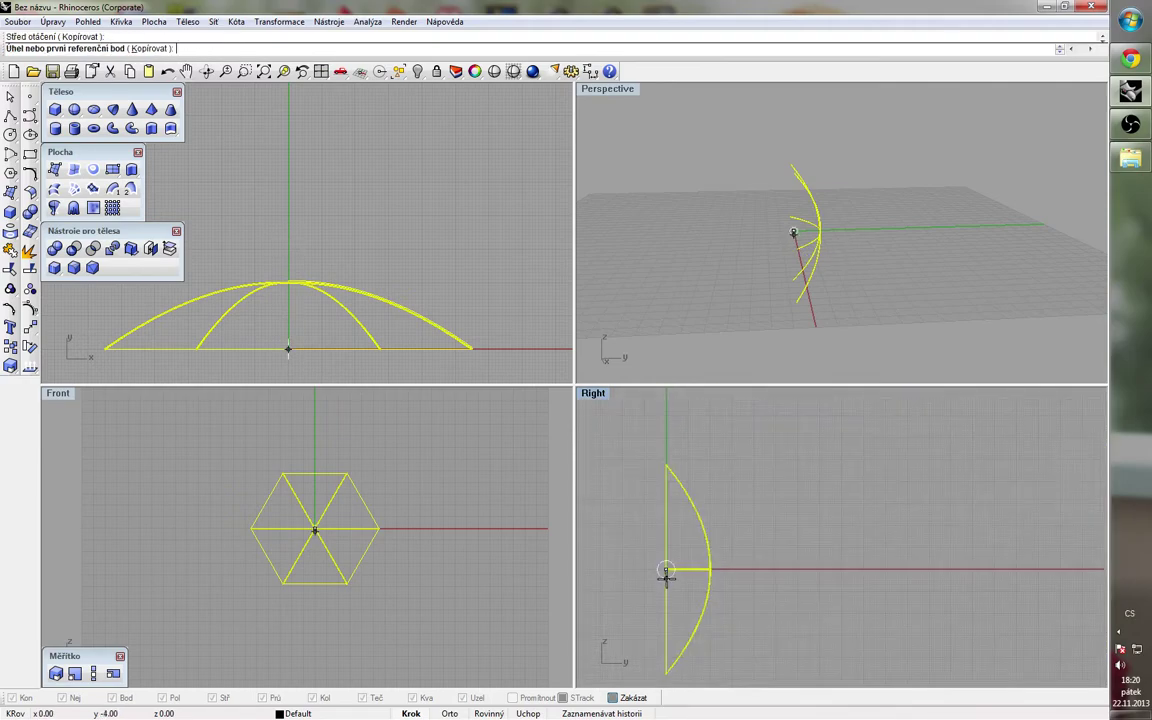
click(803, 569)
click(657, 461)
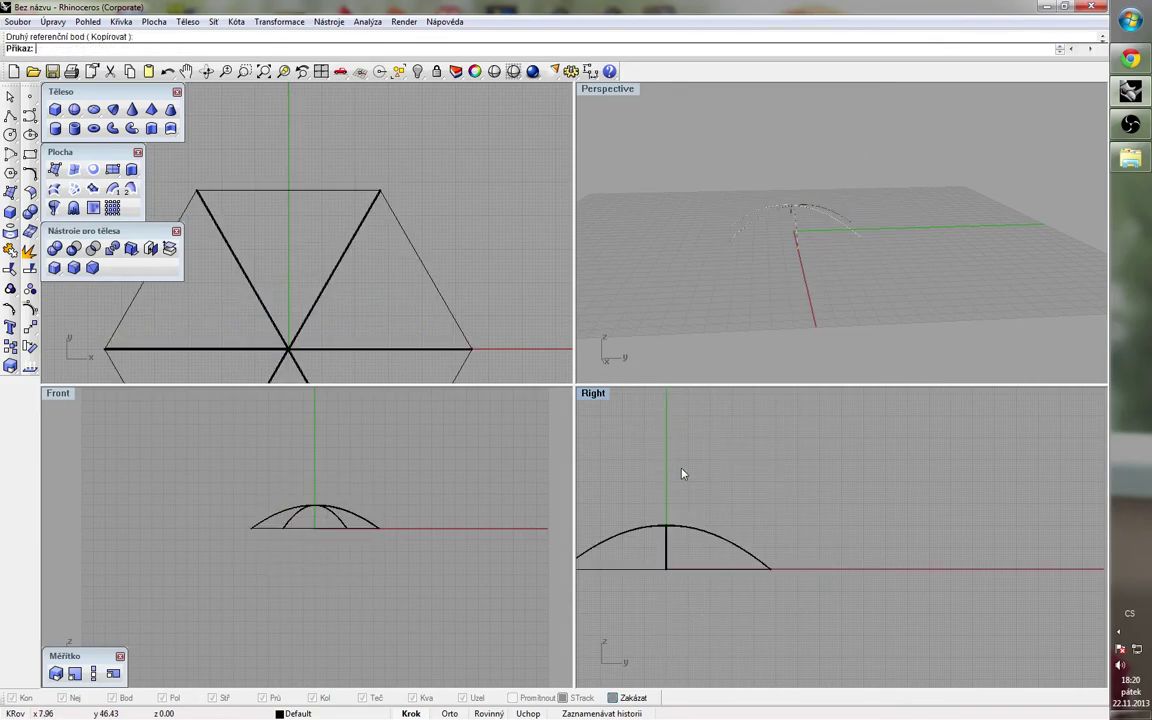
right_drag(795, 317, 860, 314)
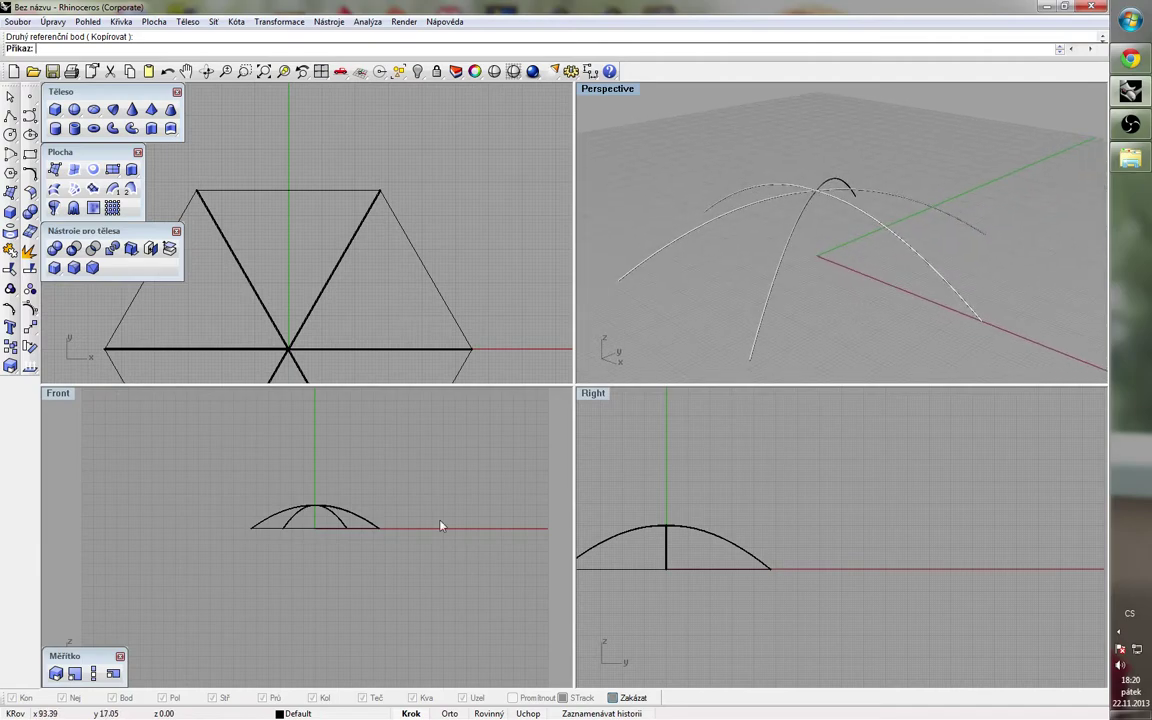
Step: Rail Revolve the arched profile curve along the hexagon, using a vertical axis through the origin, to create the canopy surface
scroll(316, 221, down, 3)
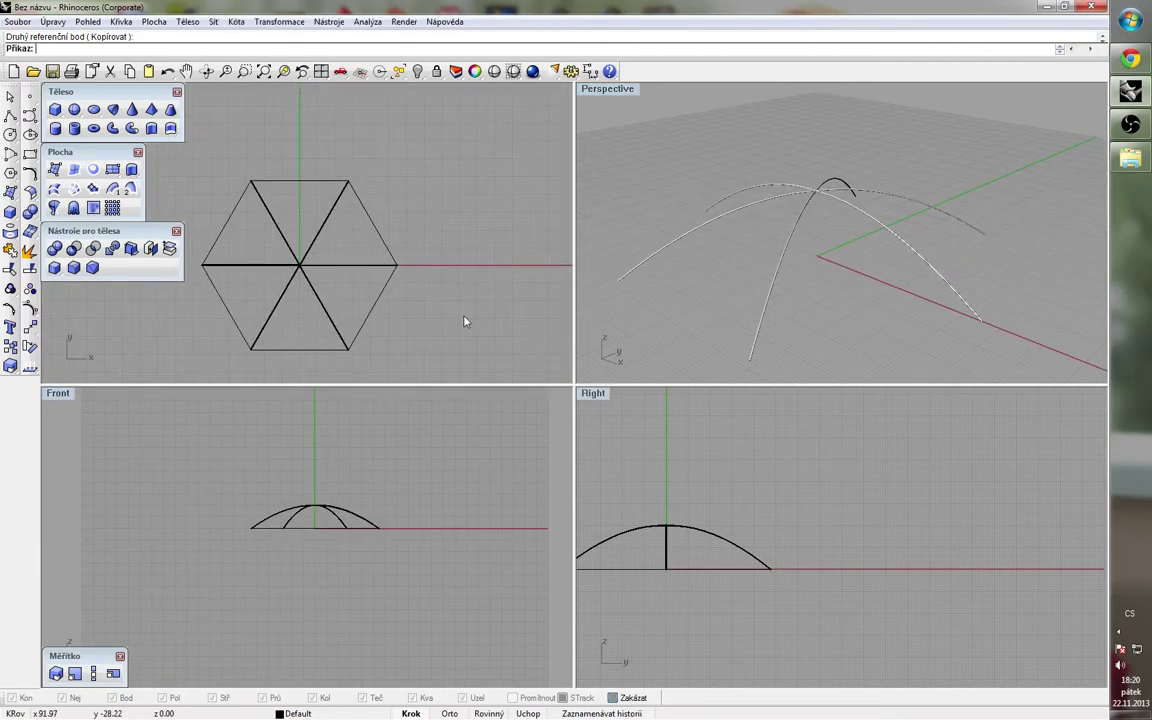
click(342, 266)
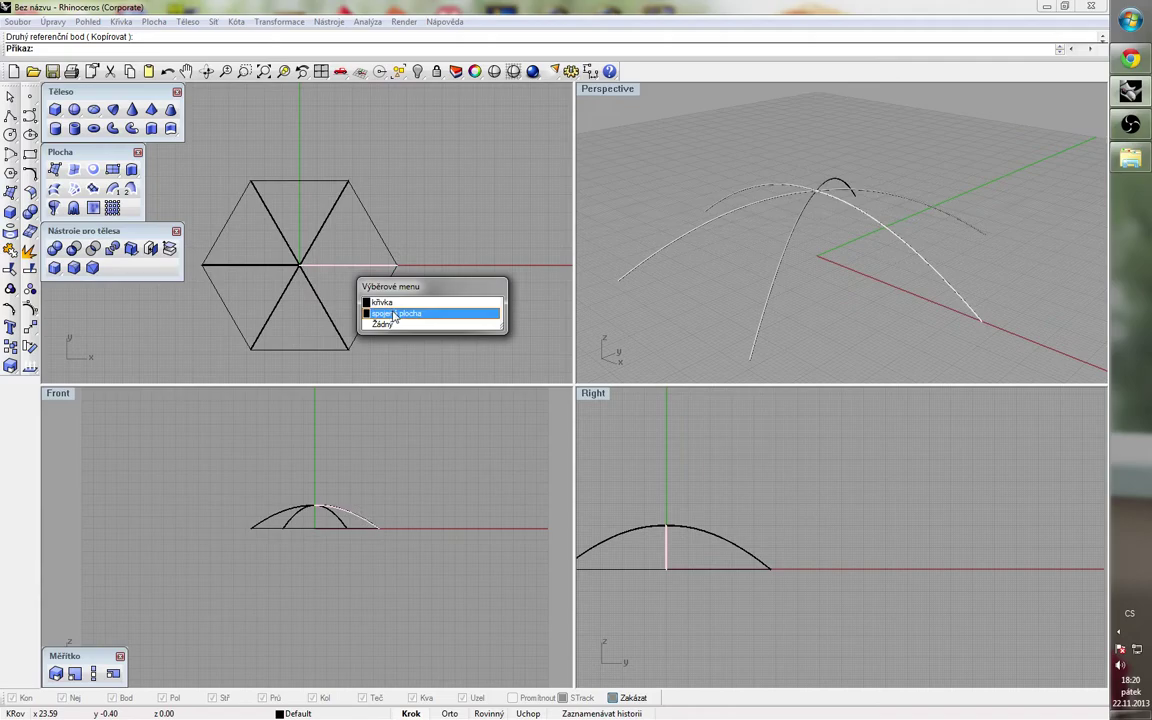
click(431, 218)
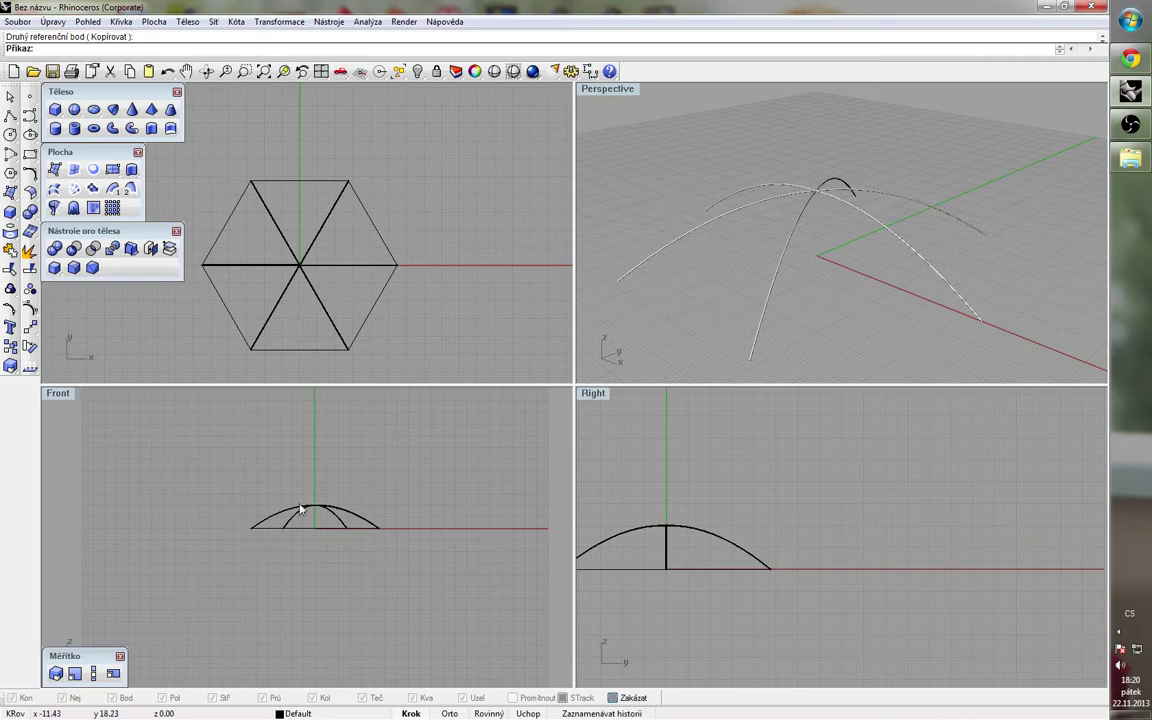
scroll(250, 236, up, 5)
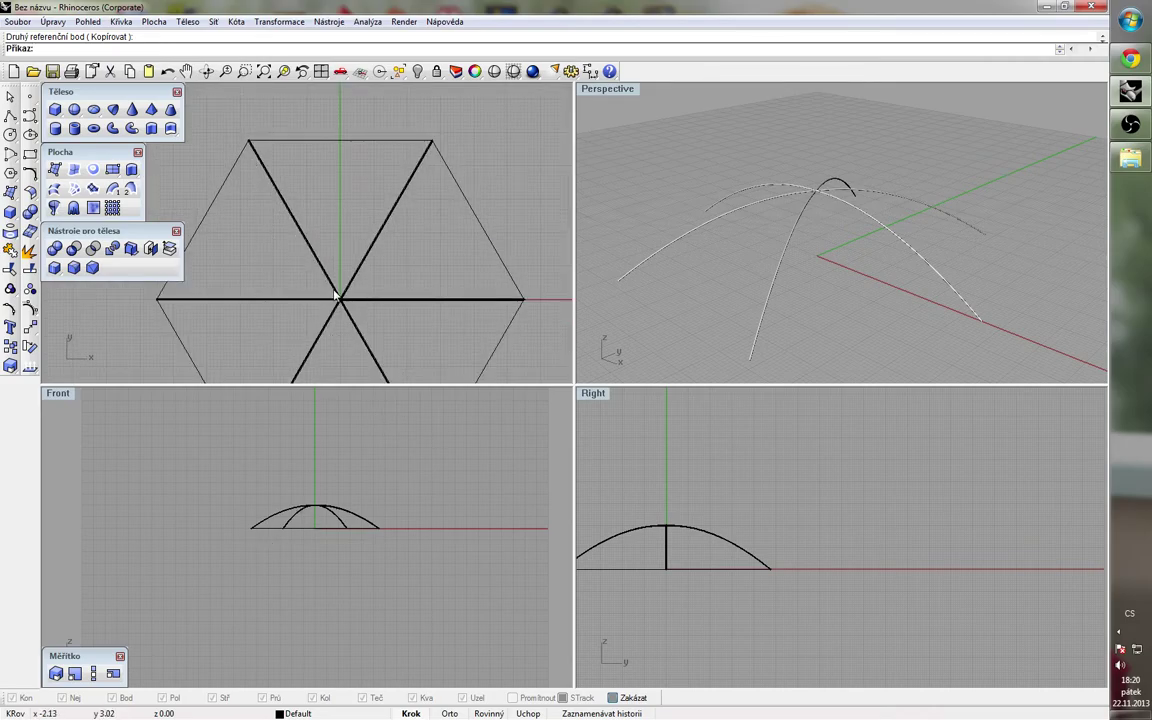
click(327, 276)
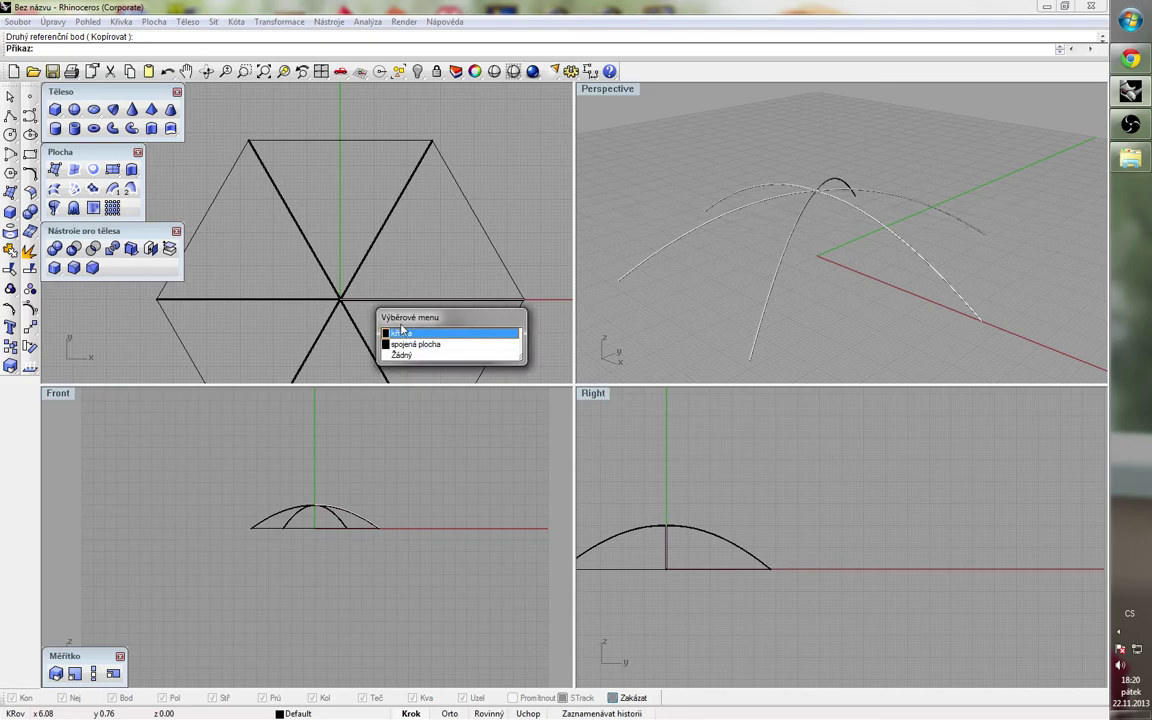
click(404, 333)
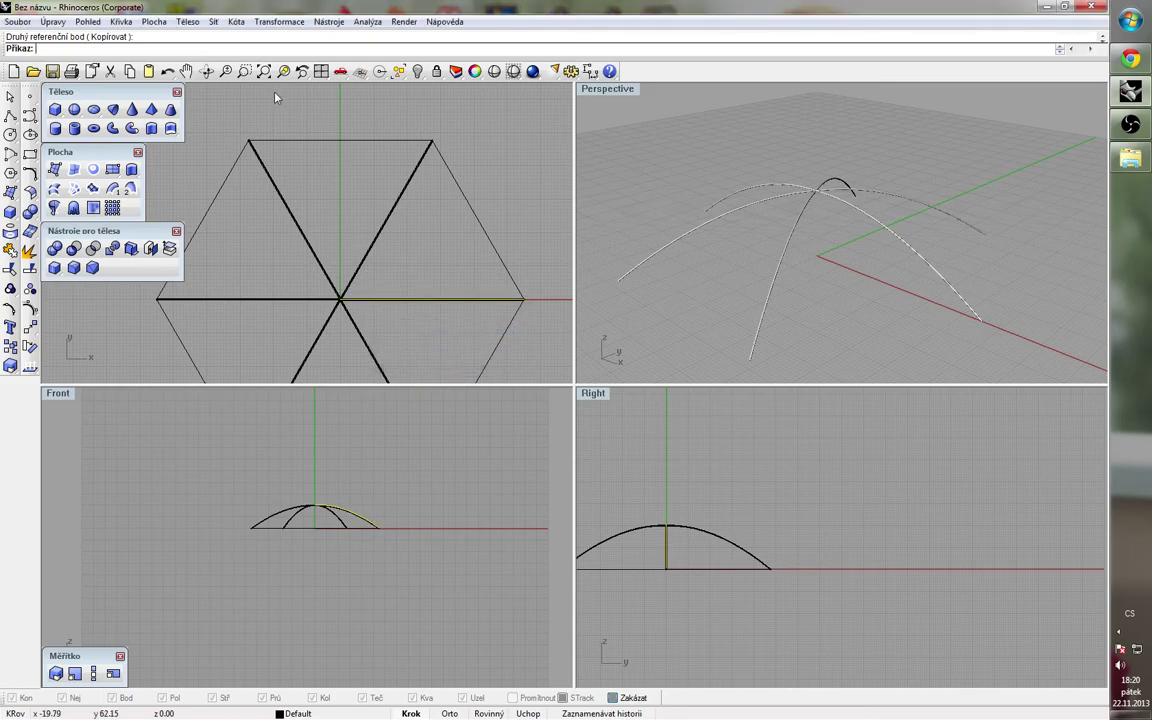
right_click(58, 207)
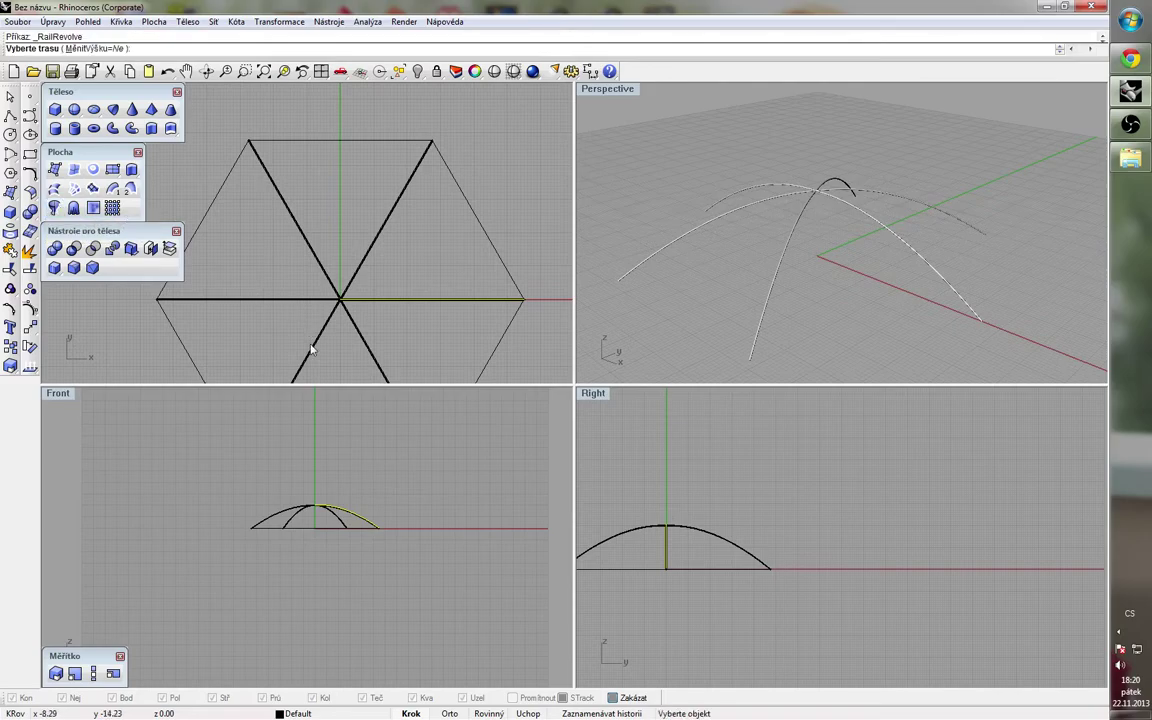
click(490, 241)
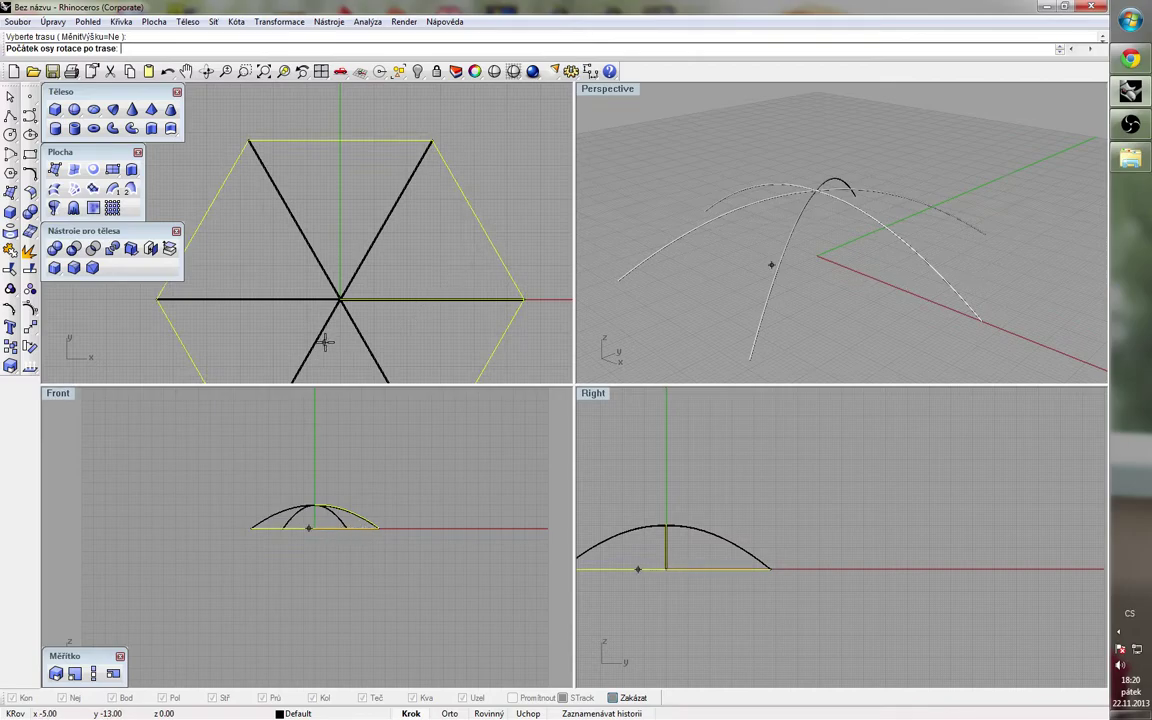
scroll(340, 302, up, 3)
click(331, 271)
scroll(352, 292, down, 3)
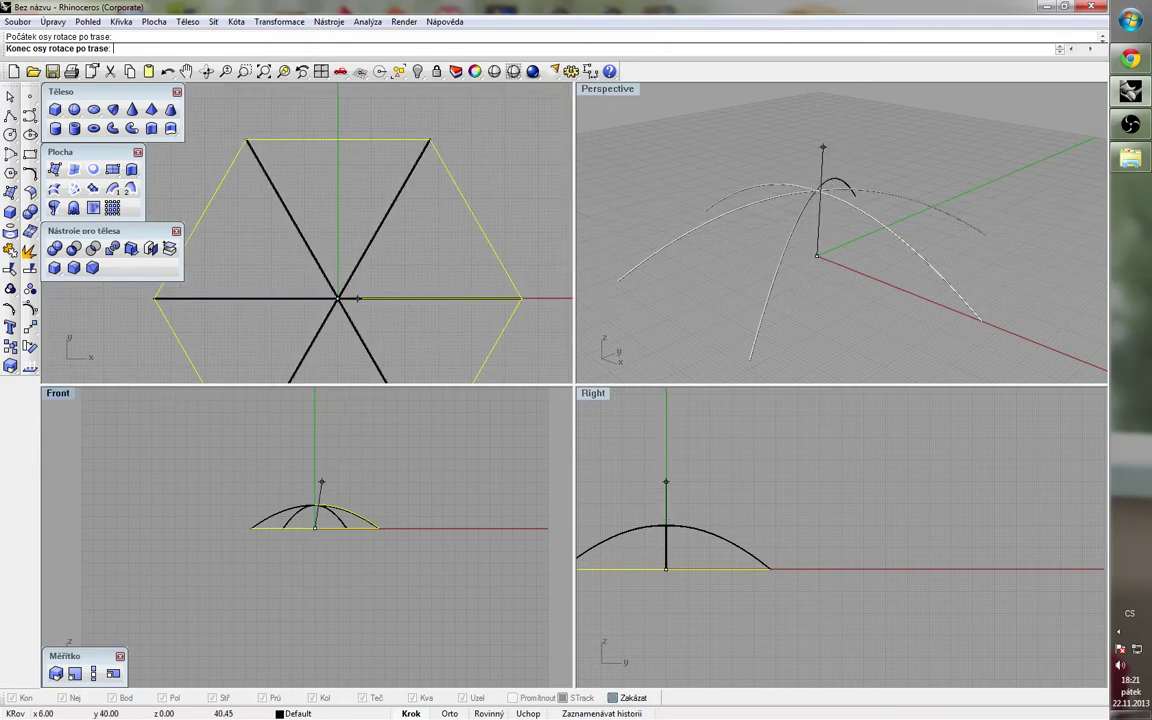
click(318, 446)
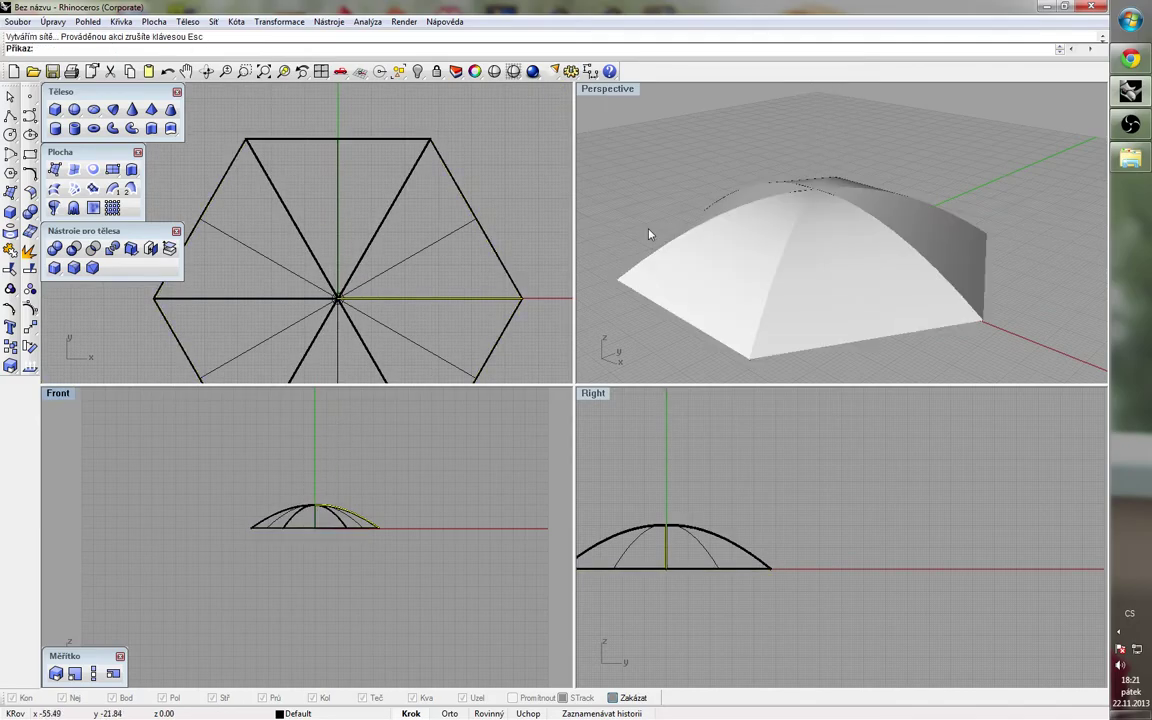
Step: Delete the original arched profile curve
scroll(641, 212, down, 2)
scroll(642, 213, up, 1)
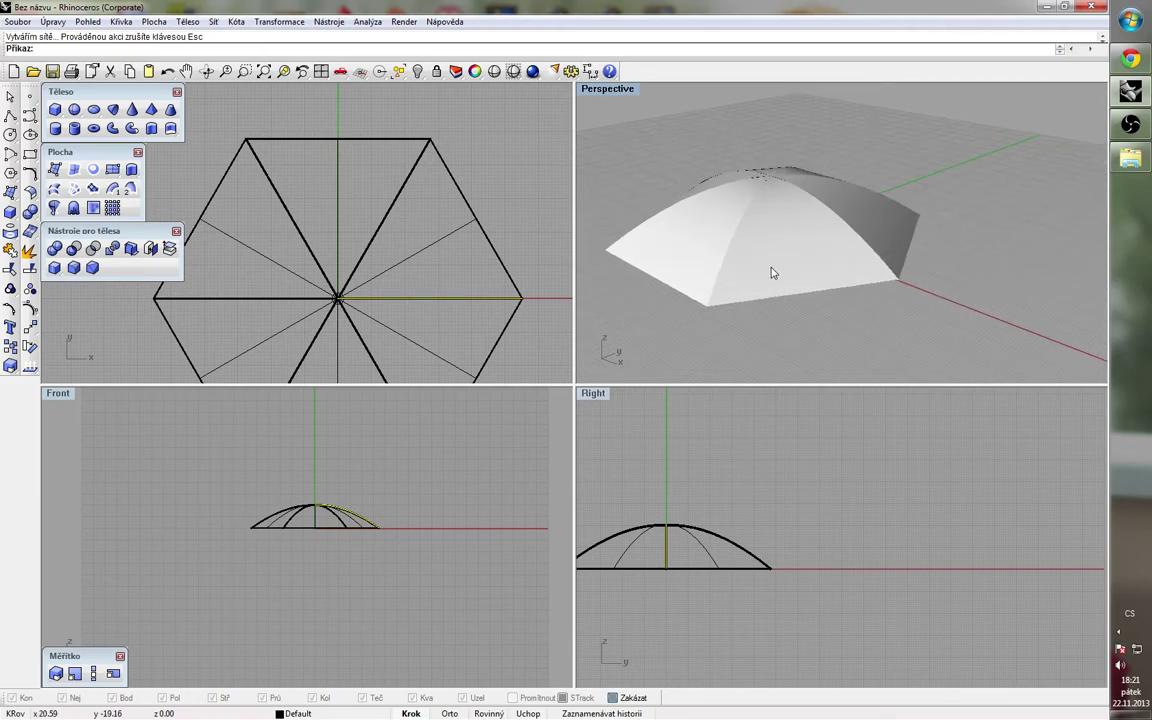
key(Delete)
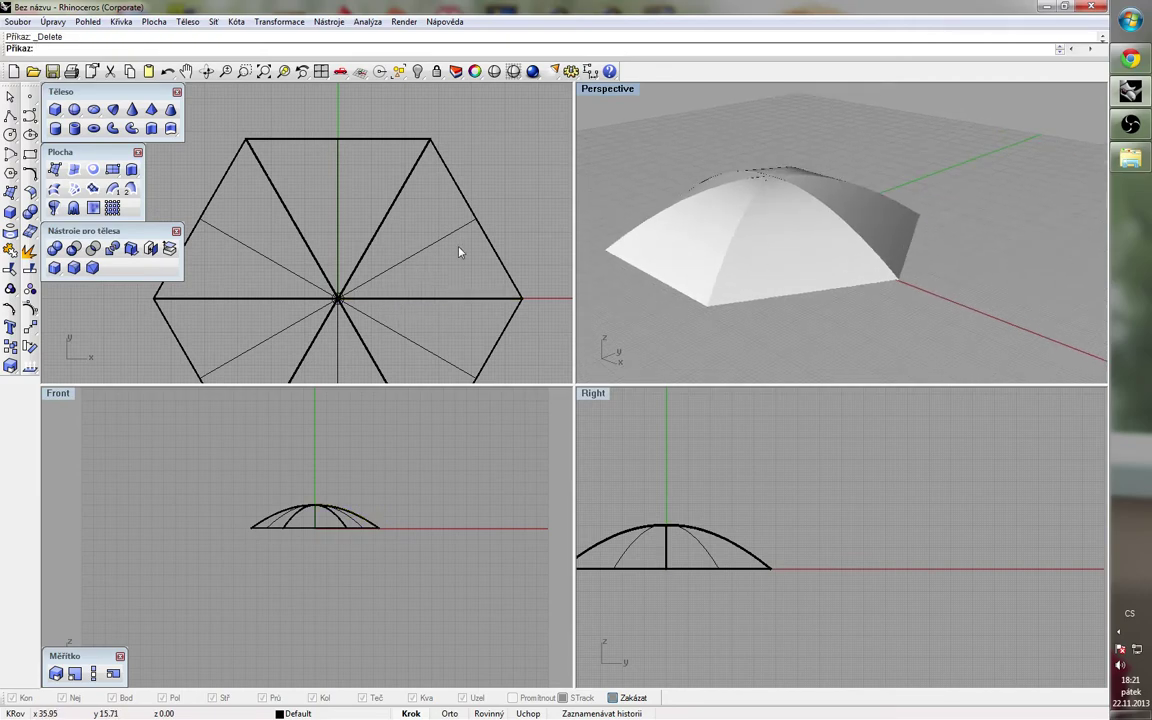
Step: Move the canopy surface along the X axis so that it sits beside the rib frame
click(762, 266)
scroll(191, 256, down, 5)
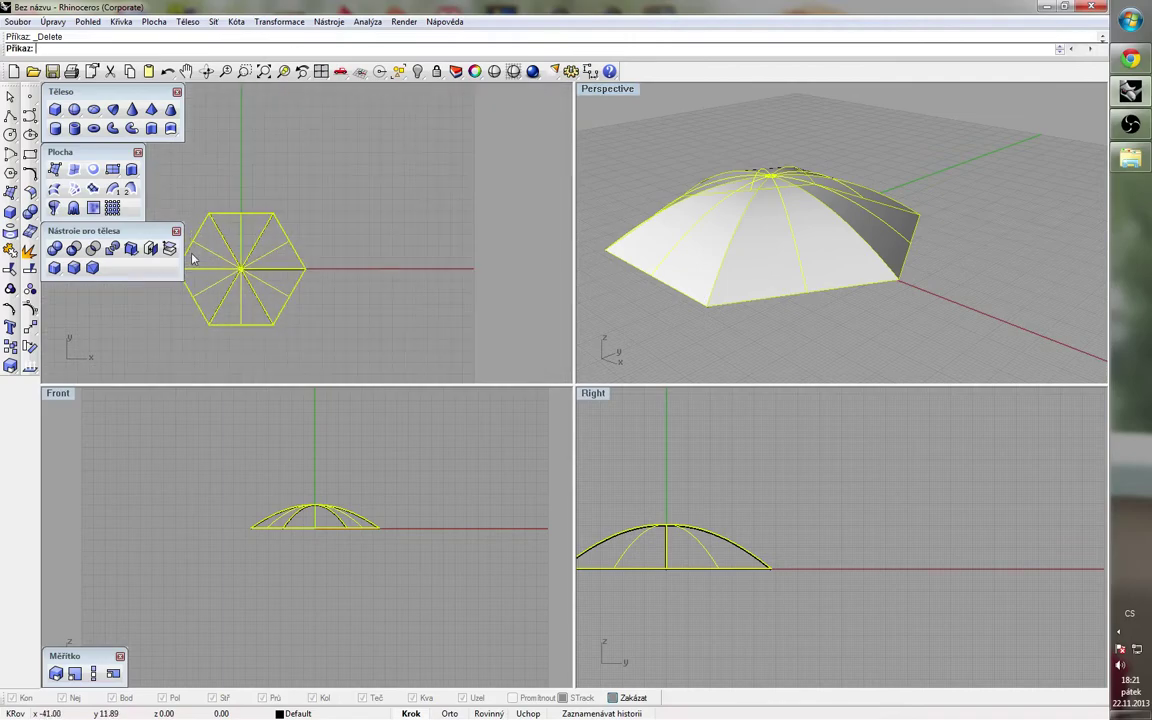
drag(240, 270, 403, 285)
click(302, 318)
scroll(222, 298, up, 5)
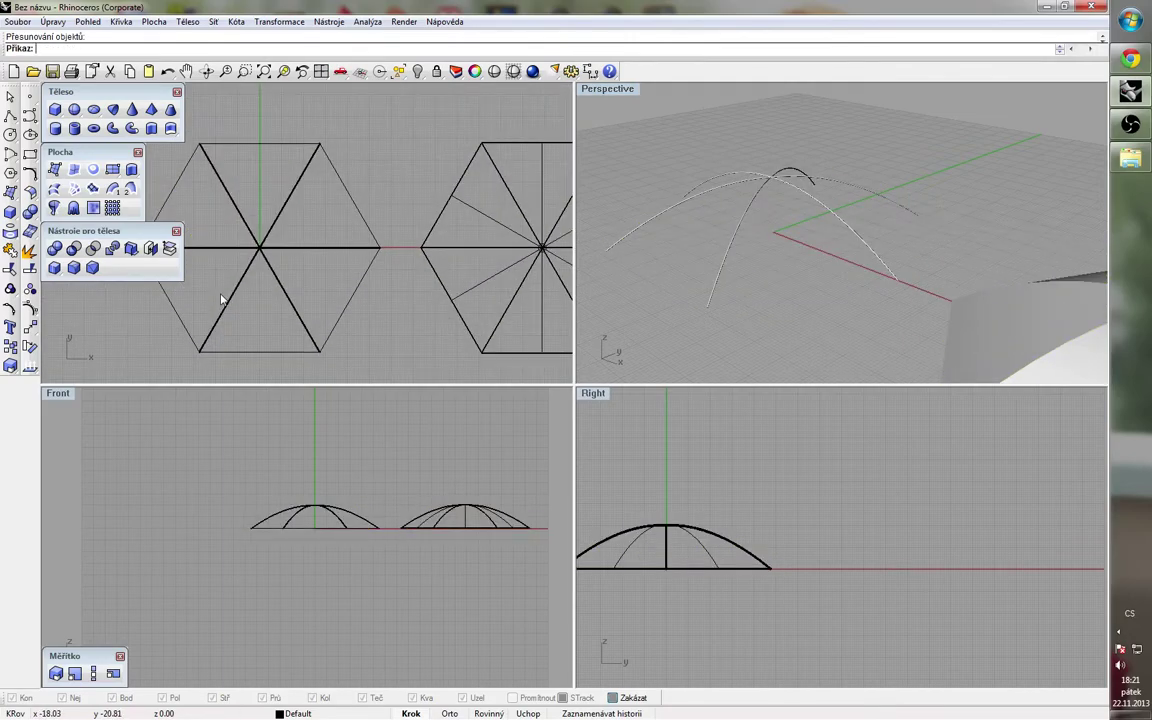
Step: Delete the hexagon polygon around the rib frame
click(241, 354)
key(Delete)
scroll(372, 188, down, 3)
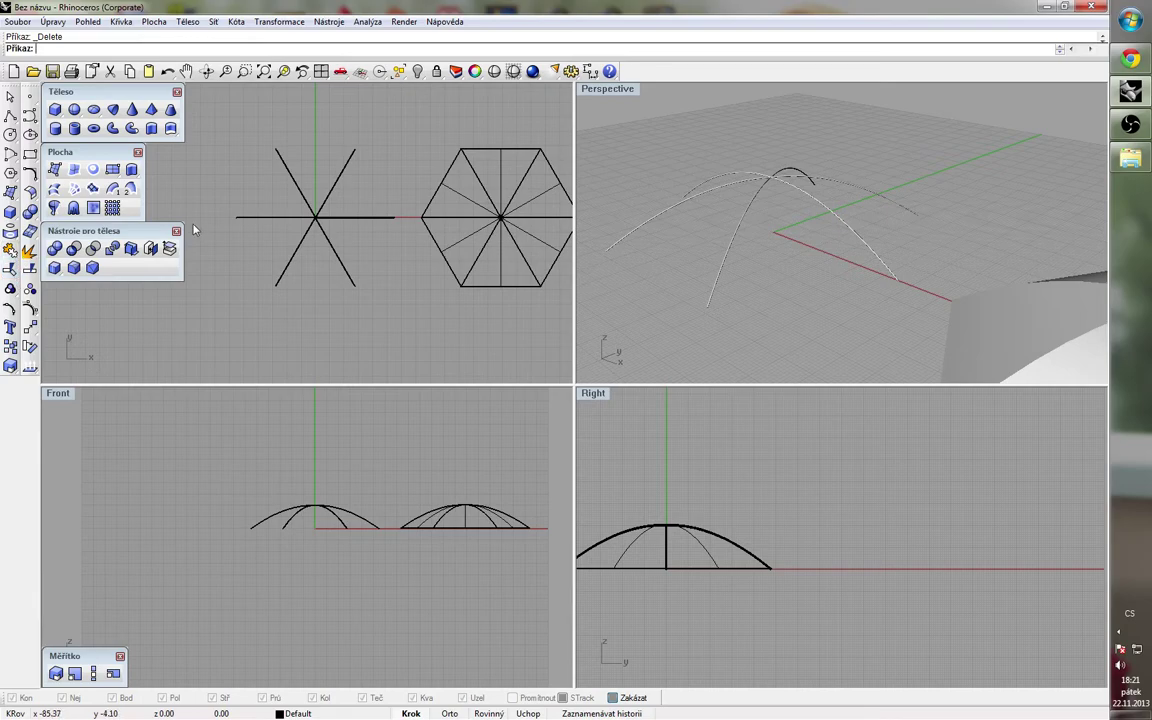
Step: Join the six curved pipes into one solid with a Boolean union and check the junction at the crown
click(54, 248)
drag(222, 141, 402, 315)
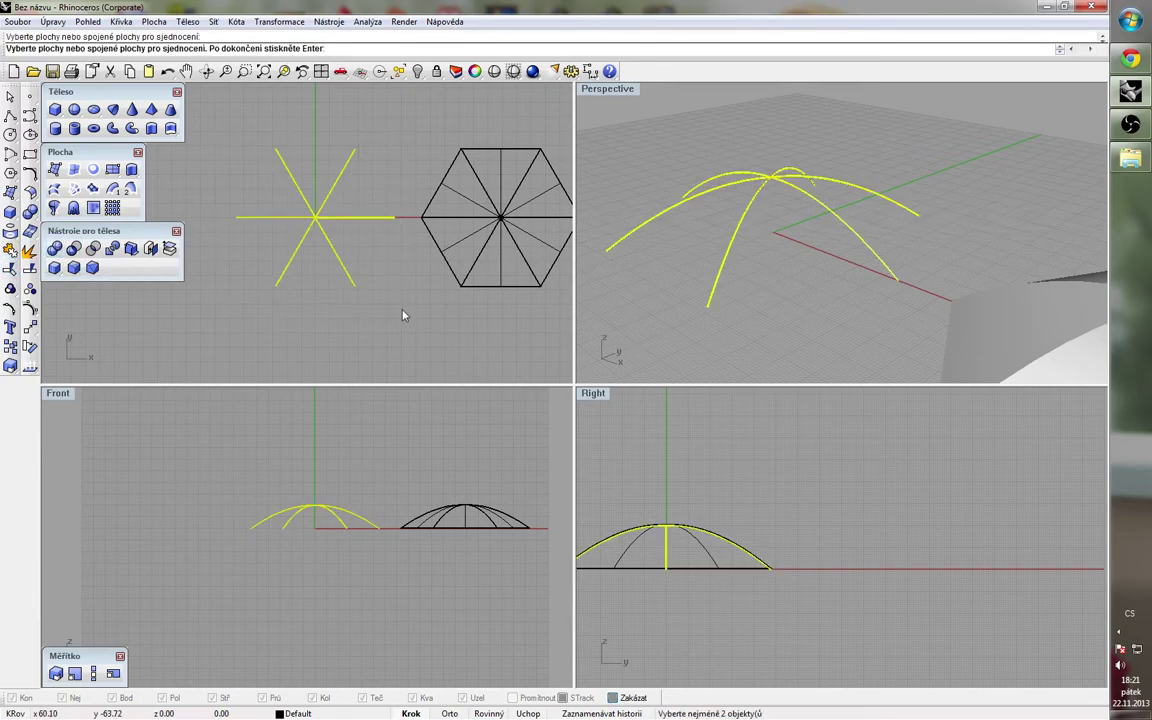
key(Return)
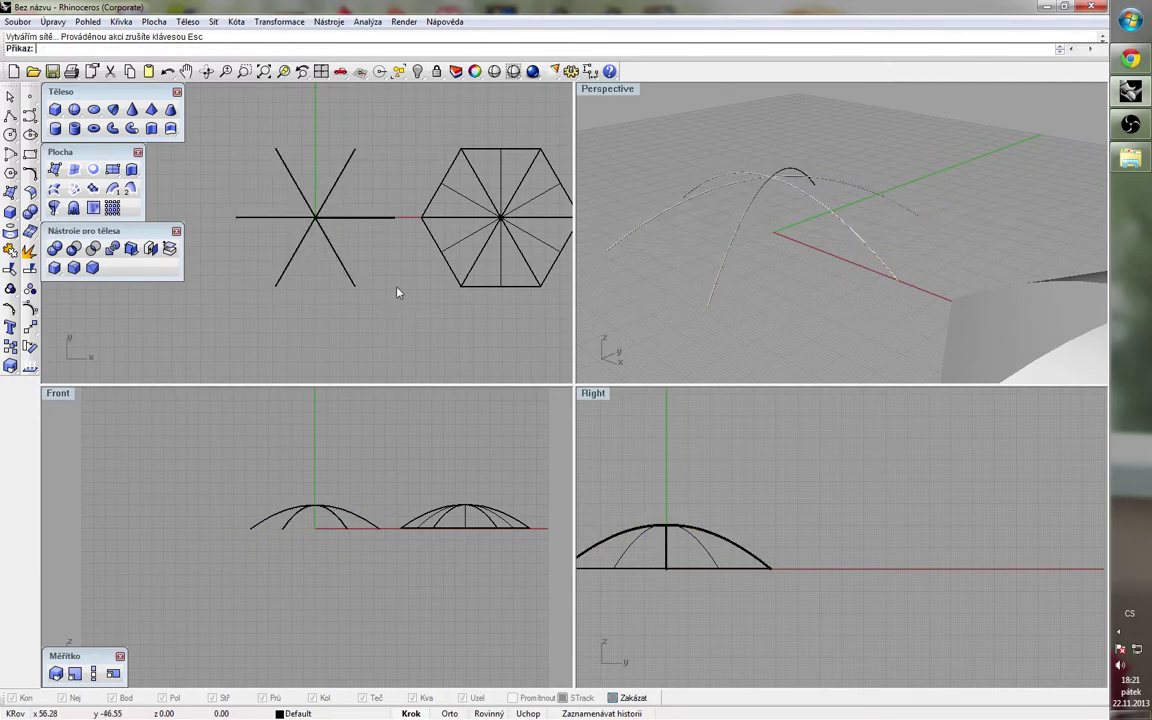
click(337, 253)
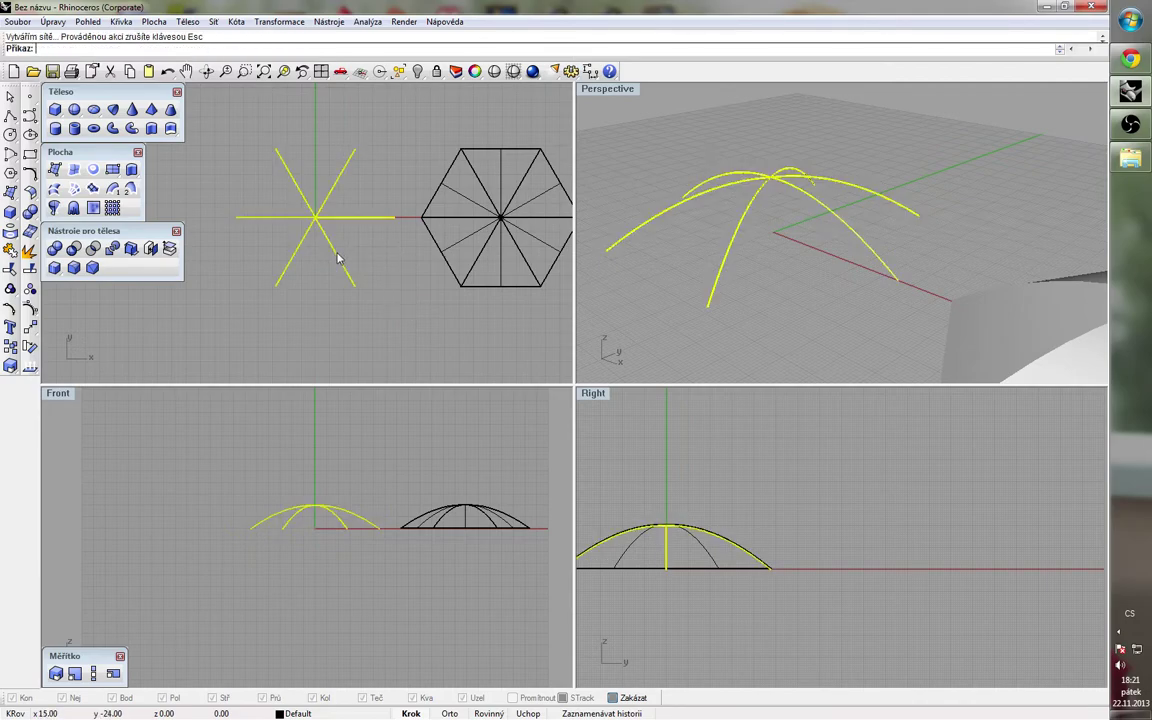
click(388, 265)
scroll(732, 185, up, 6)
scroll(787, 174, up, 5)
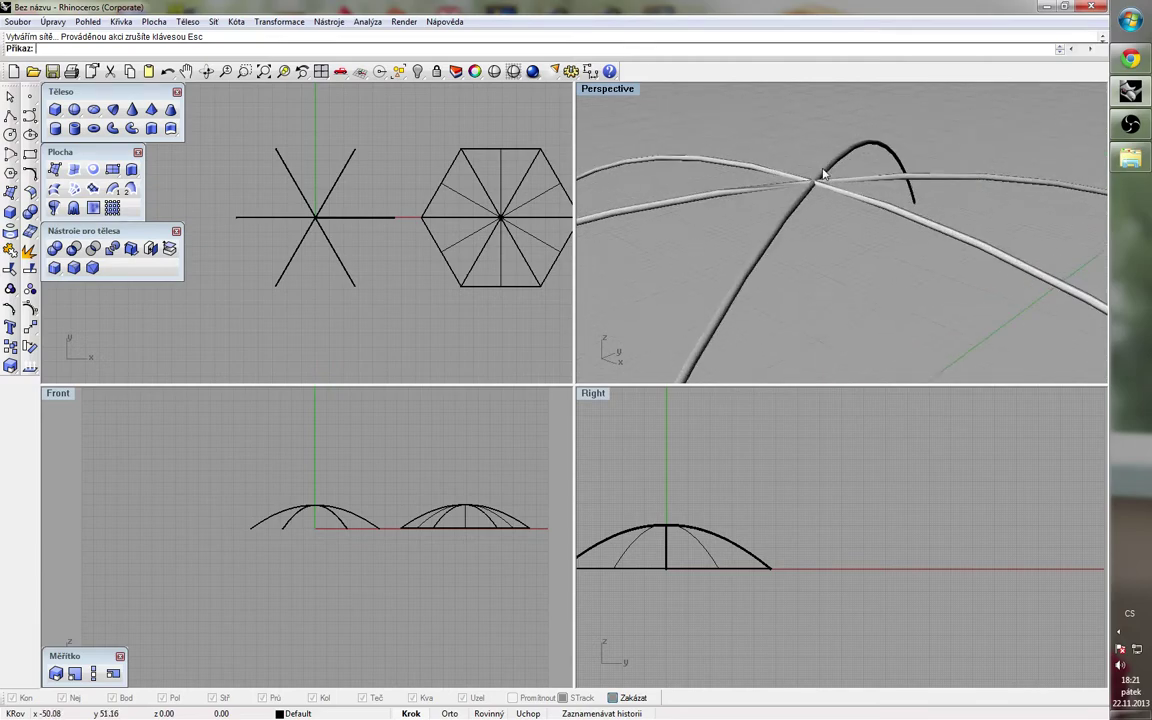
right_drag(820, 174, 772, 188)
scroll(772, 188, down, 5)
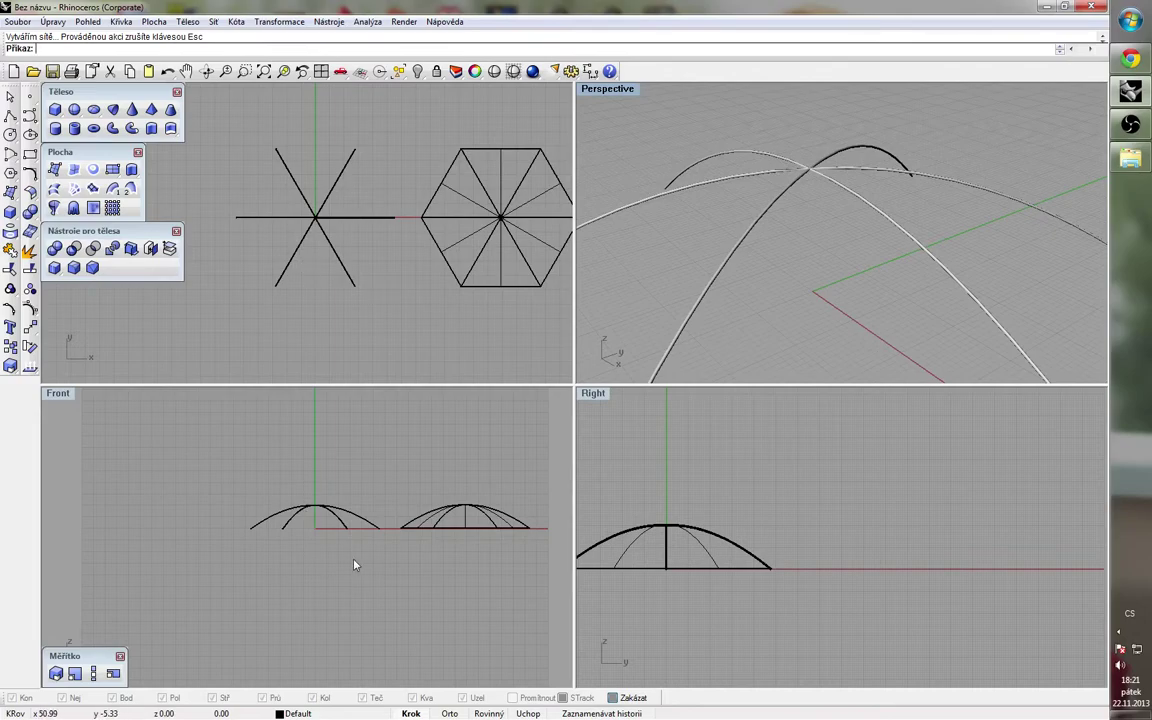
Step: Draw a vertical polyline about 79 units long in the front view, from the crown of the ribs straight down
scroll(362, 463, down, 2)
scroll(350, 535, up, 2)
scroll(370, 567, up, 2)
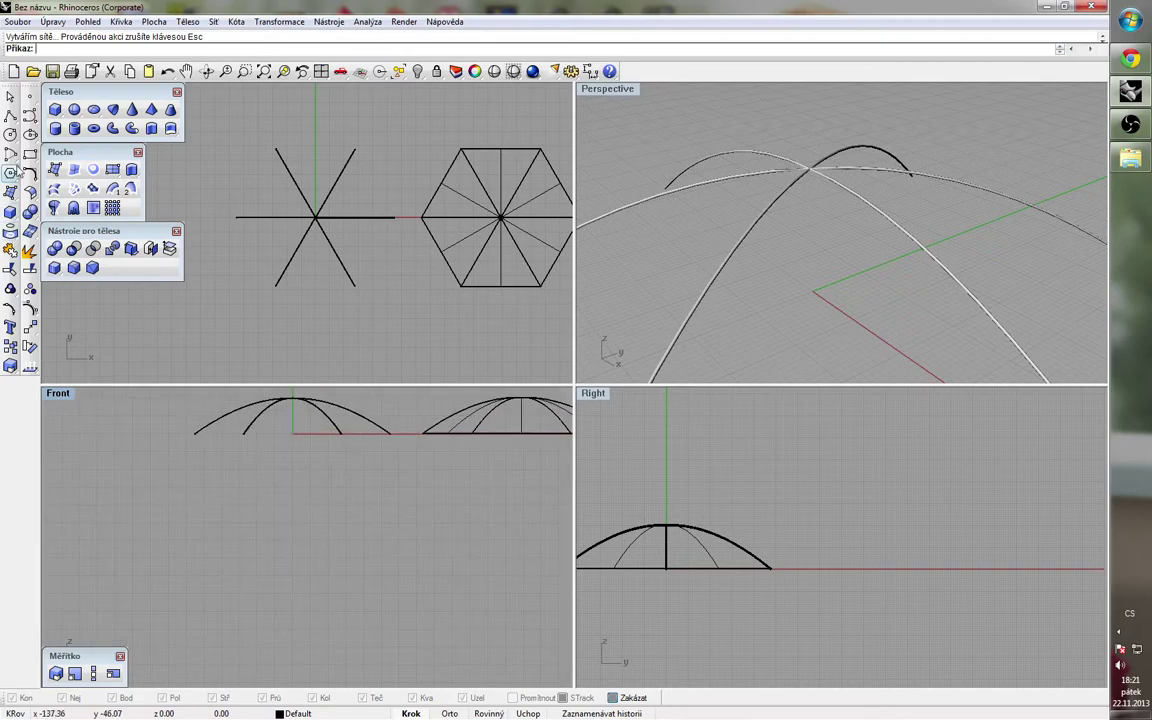
click(10, 116)
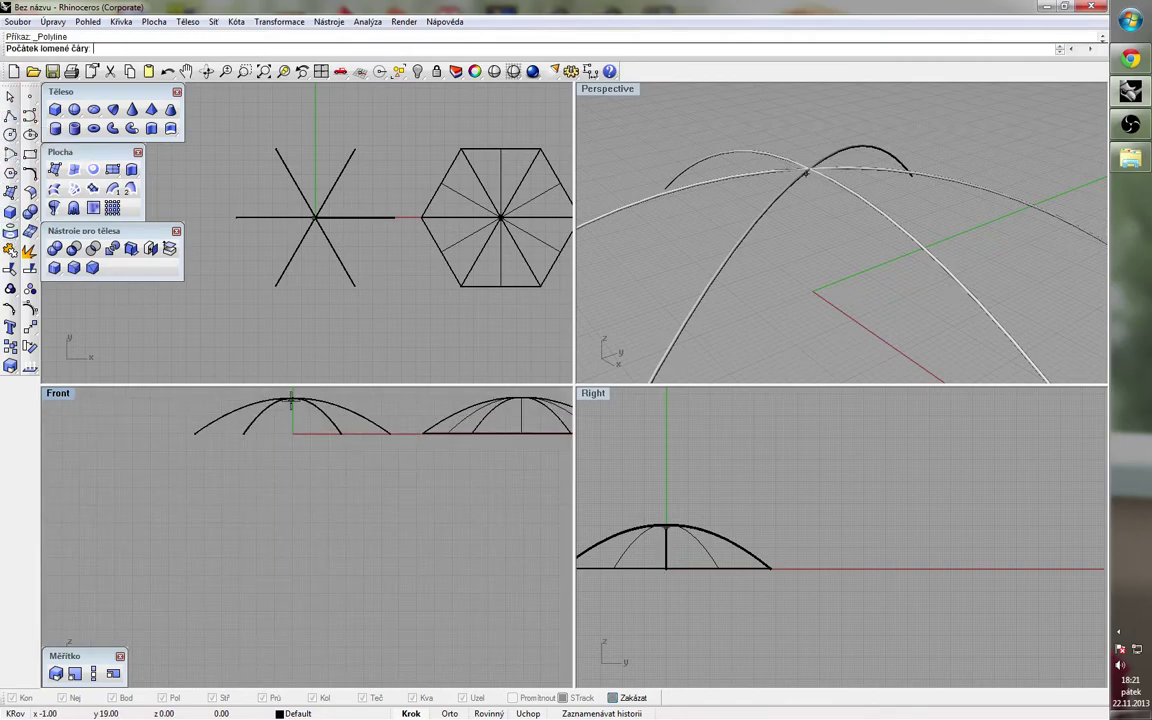
scroll(292, 401, up, 4)
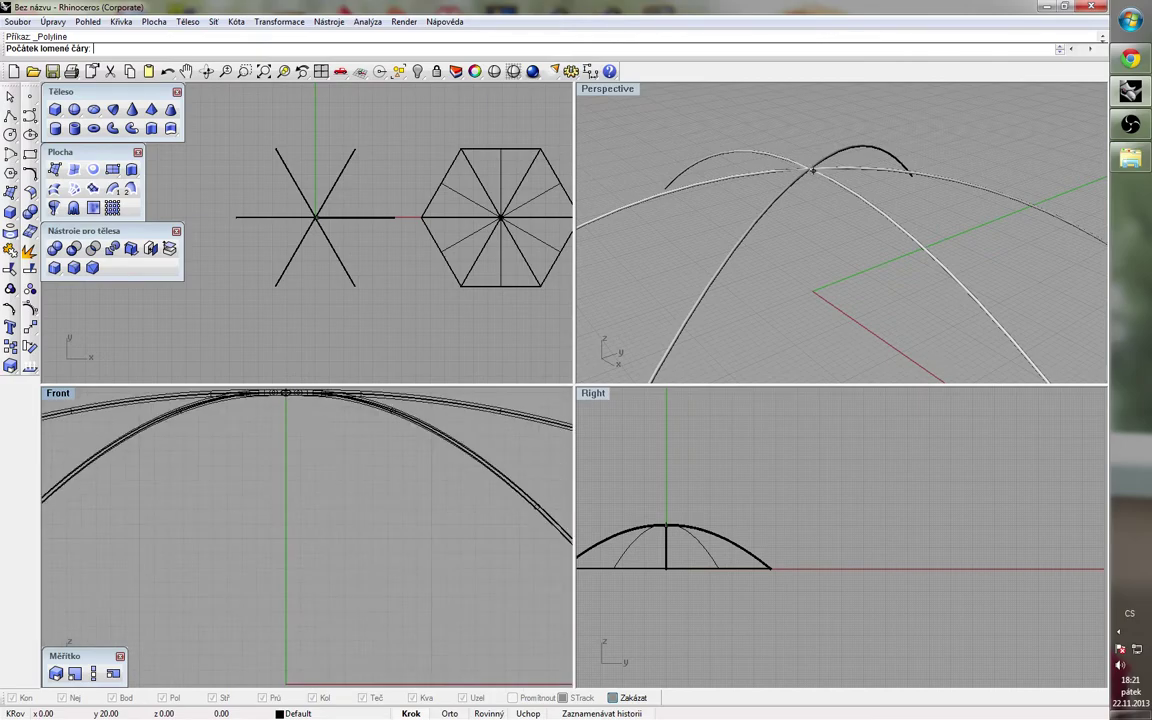
click(287, 393)
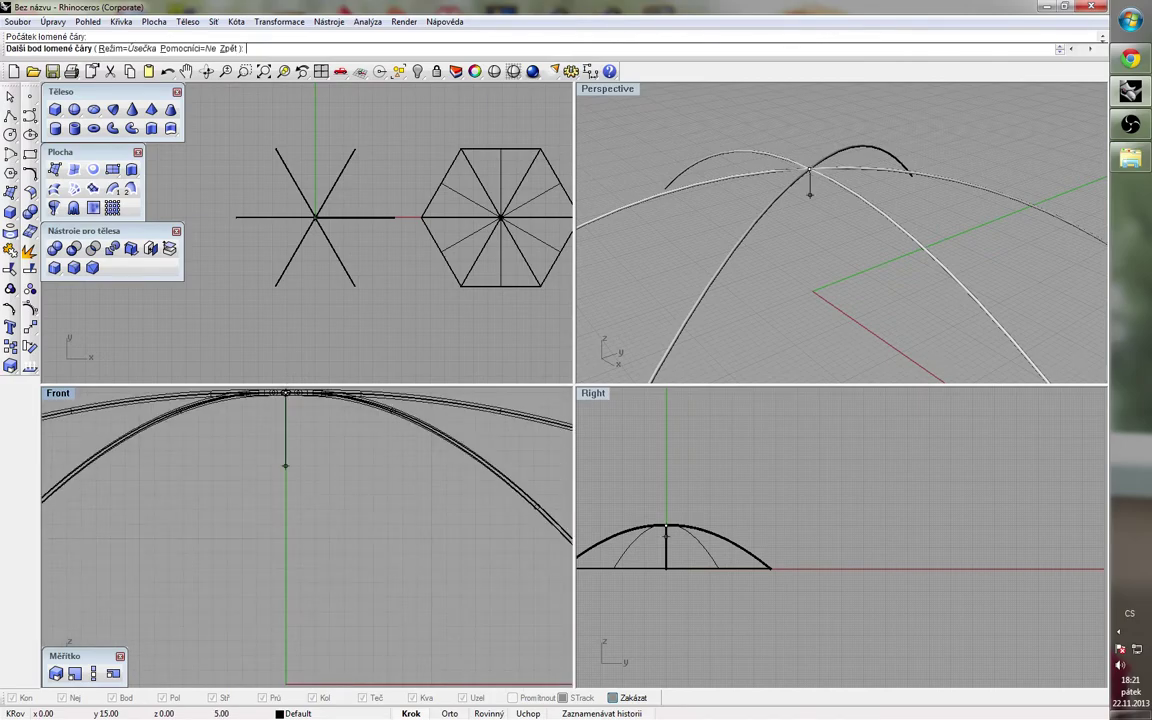
scroll(280, 562, down, 5)
scroll(273, 480, down, 2)
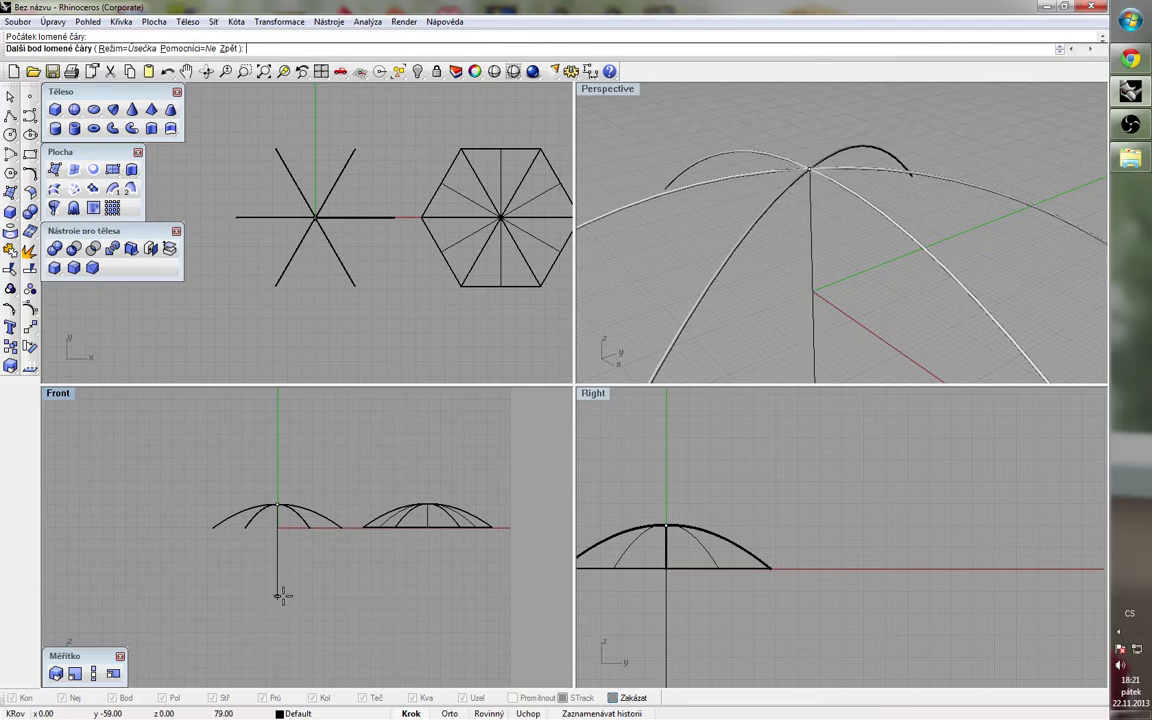
click(281, 596)
key(Return)
Step: Draw a U-shaped degree 3 control-point curve about 10 units wide, starting at the lower end of the vertical line
scroll(285, 627, up, 2)
scroll(295, 605, up, 4)
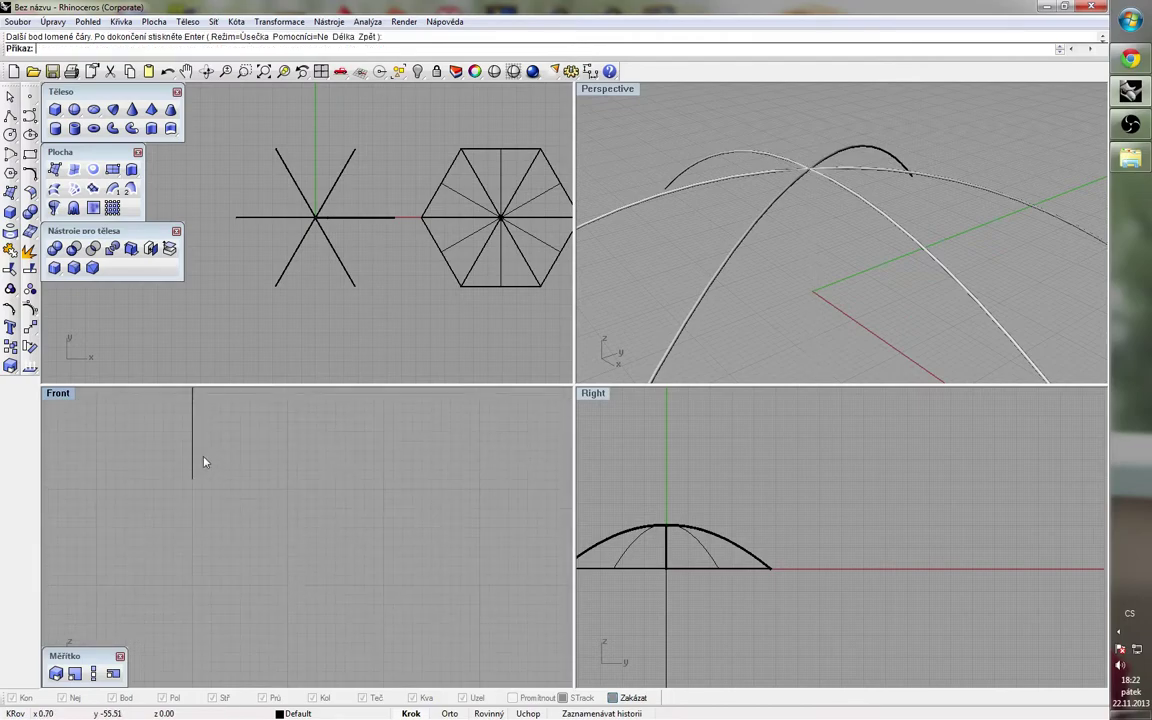
click(30, 115)
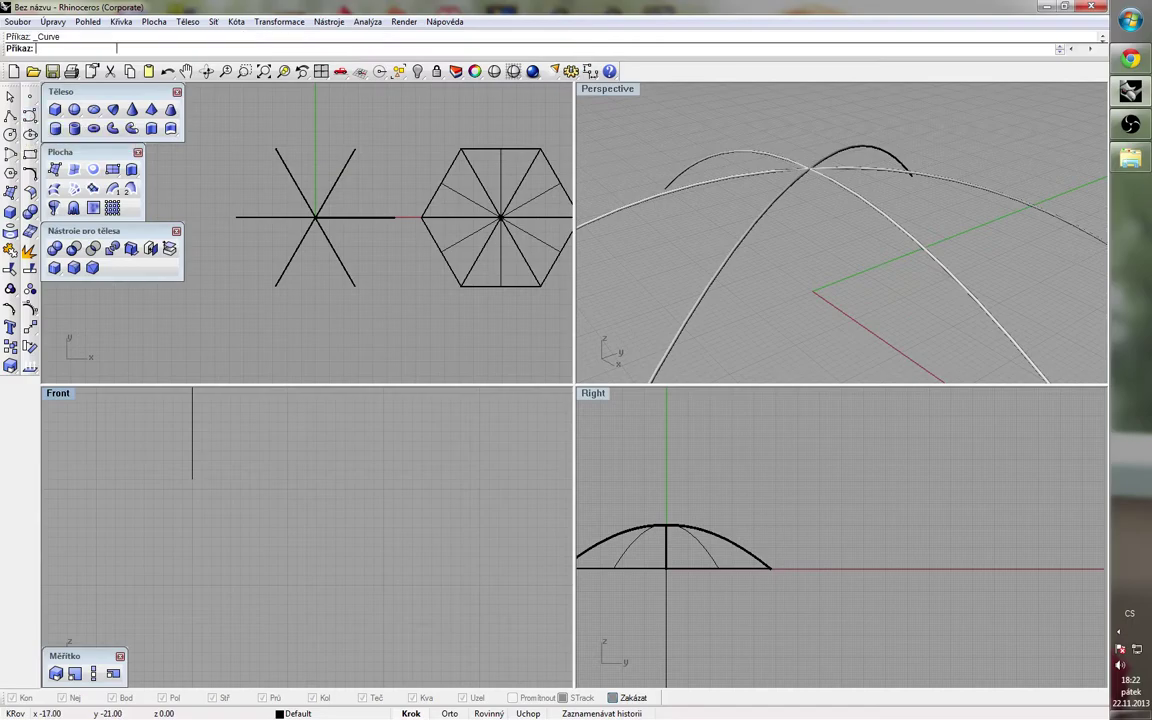
click(191, 480)
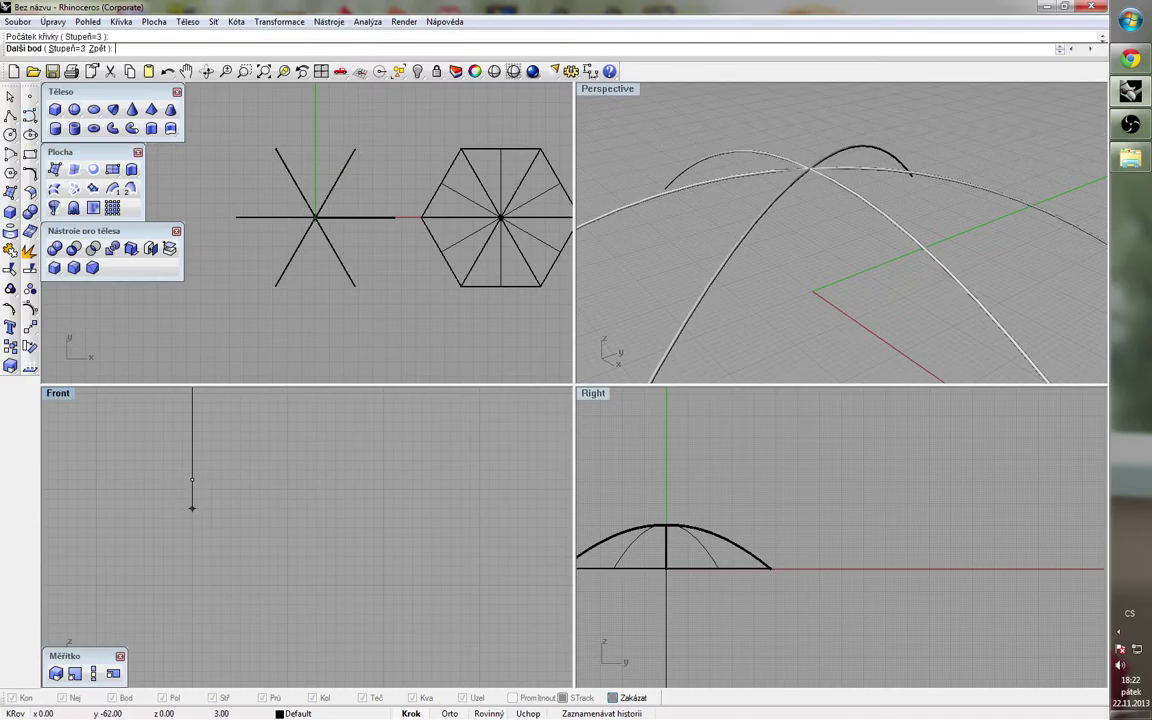
click(191, 555)
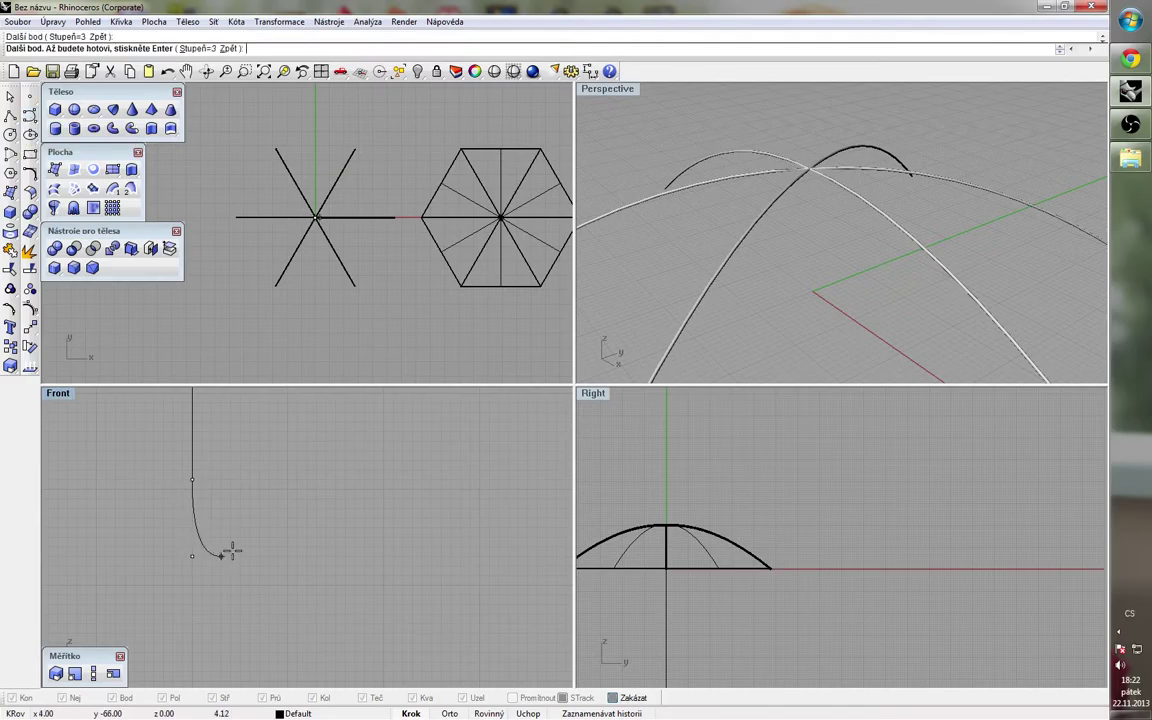
click(286, 555)
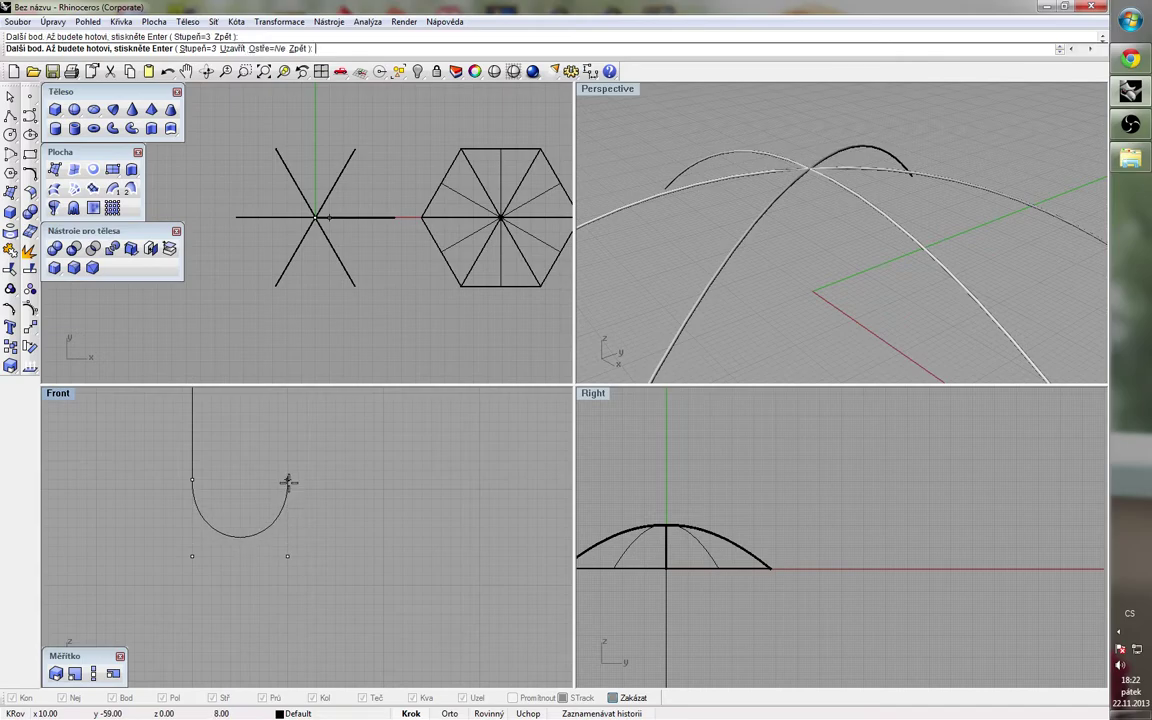
click(287, 482)
key(Return)
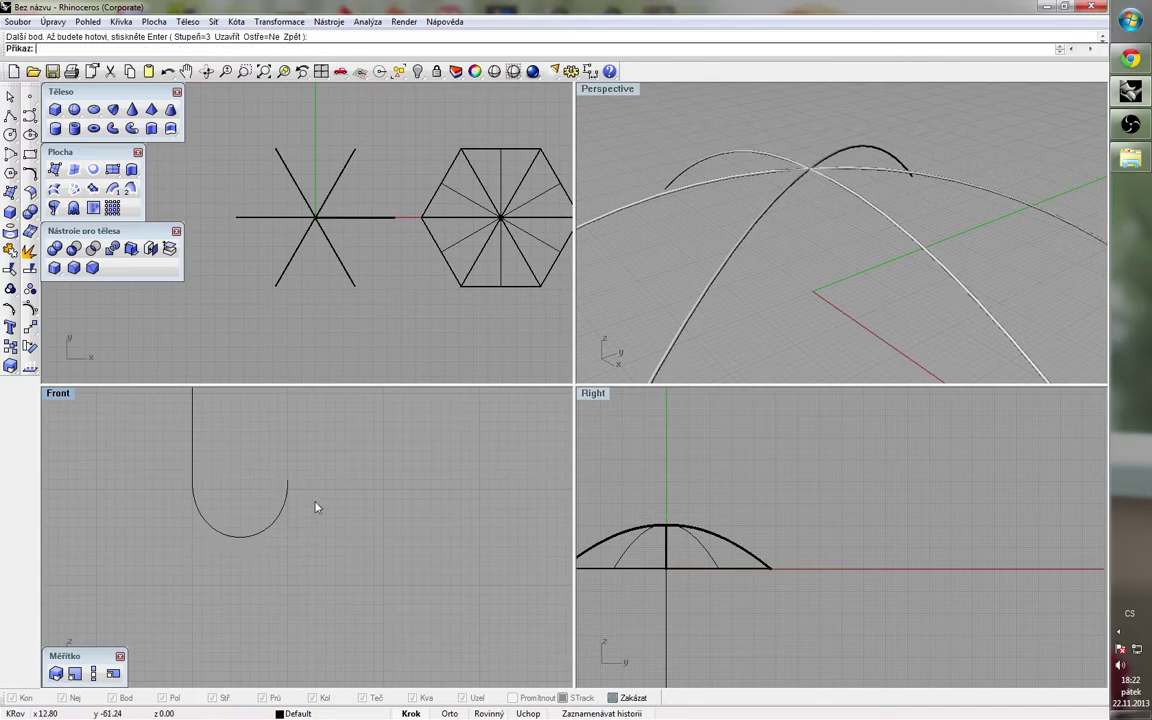
Step: Create a pipe along the vertical shaft line with a radius of 0.3 at both ends
click(281, 517)
click(331, 492)
click(193, 452)
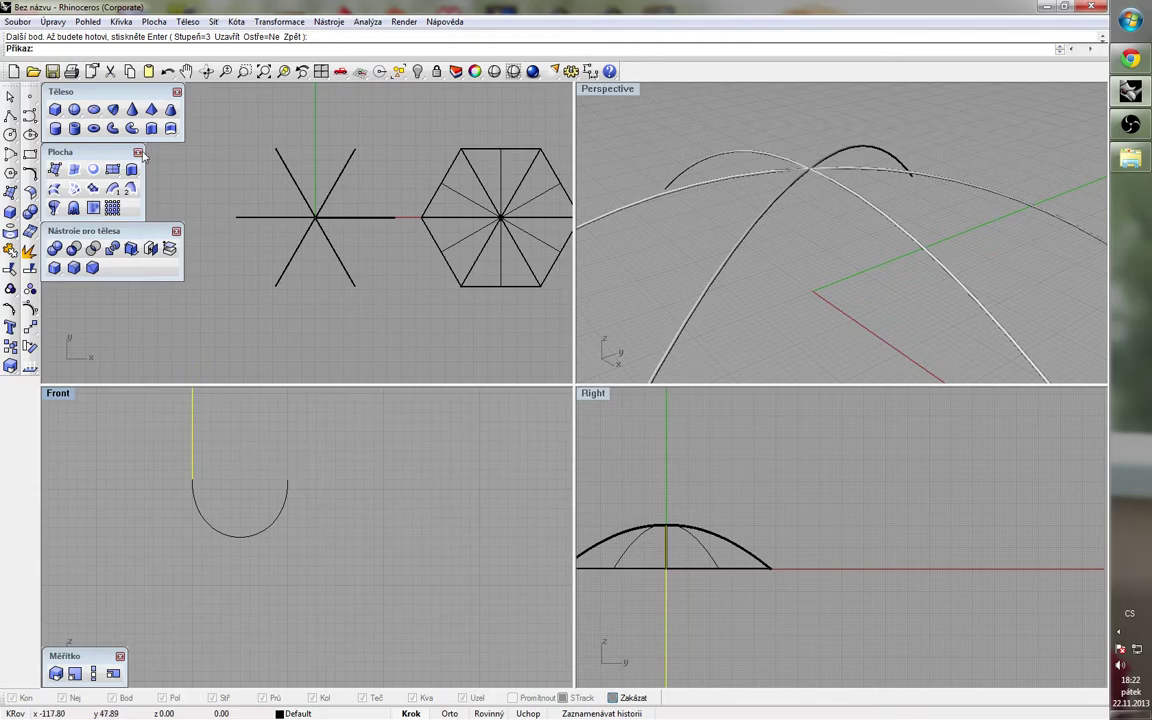
click(113, 128)
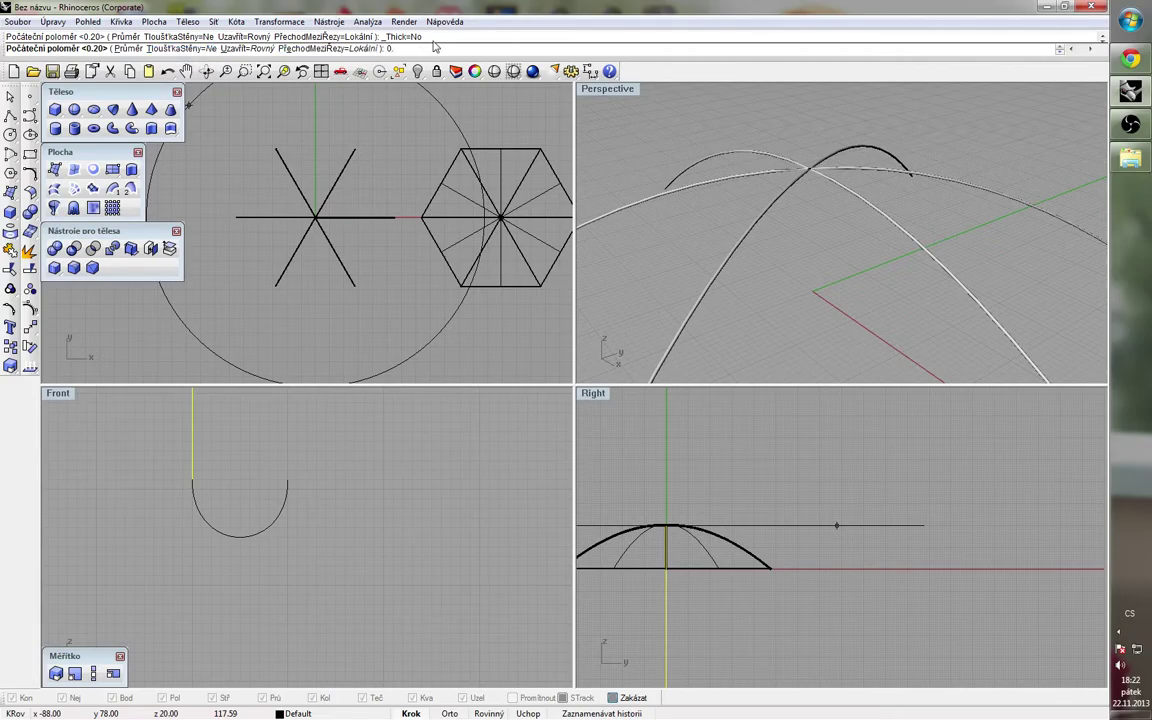
key(Return)
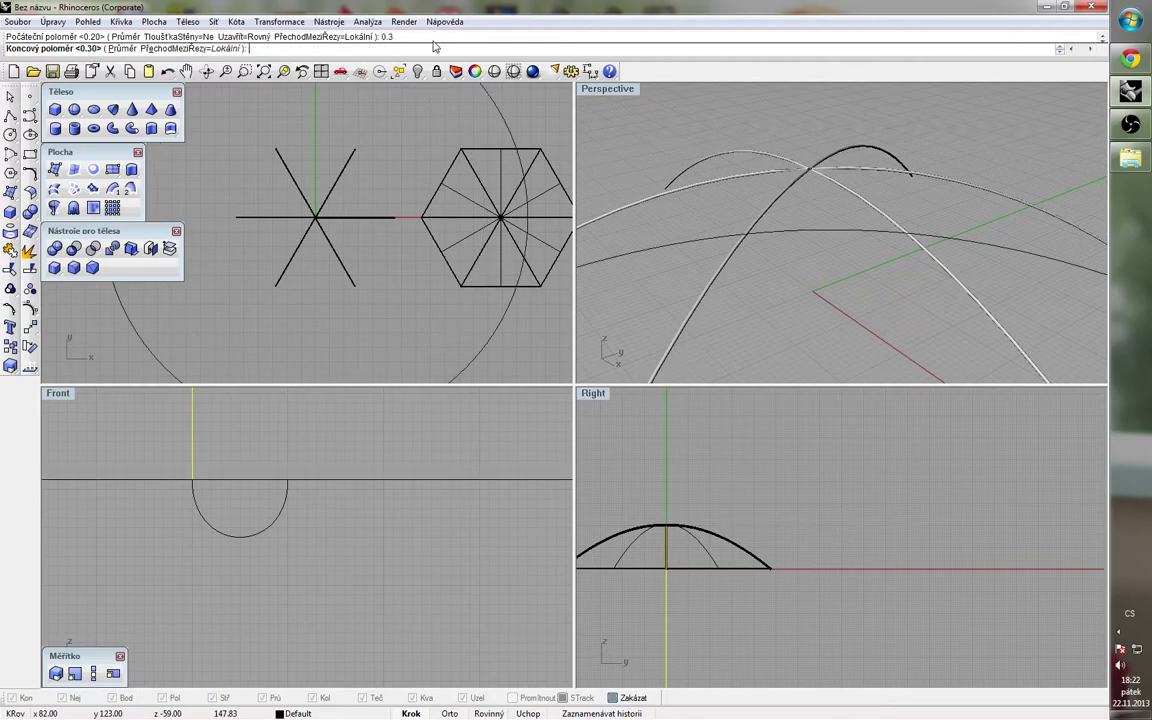
key(Return)
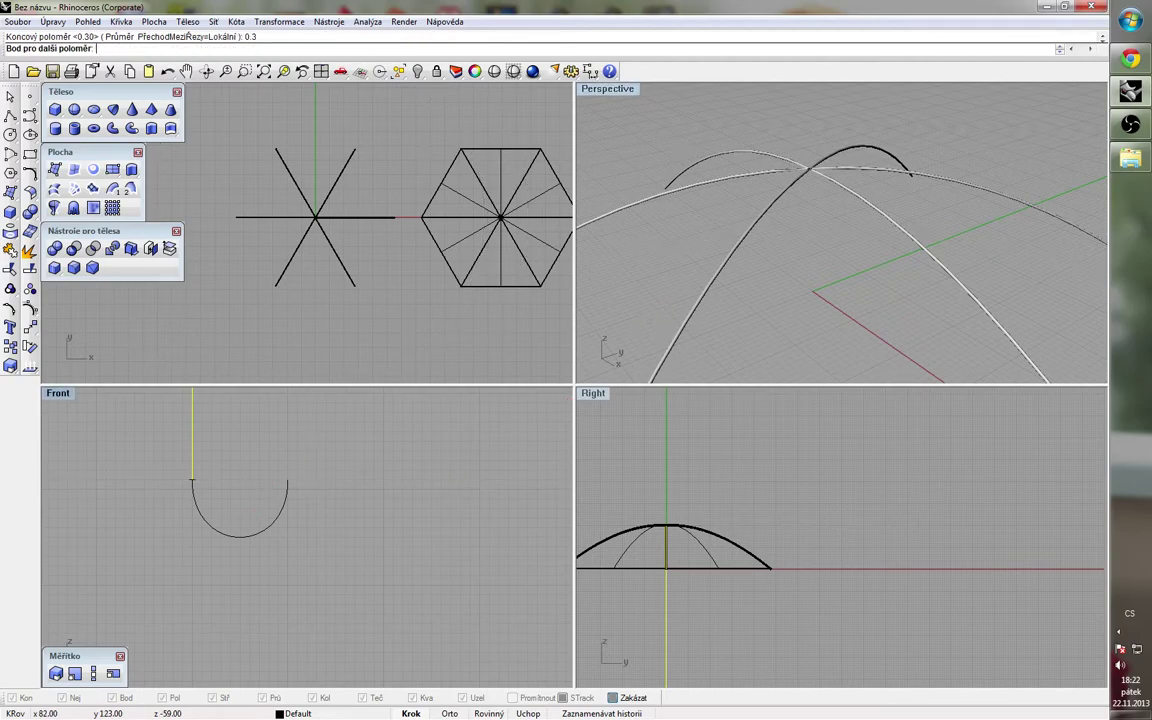
key(Return)
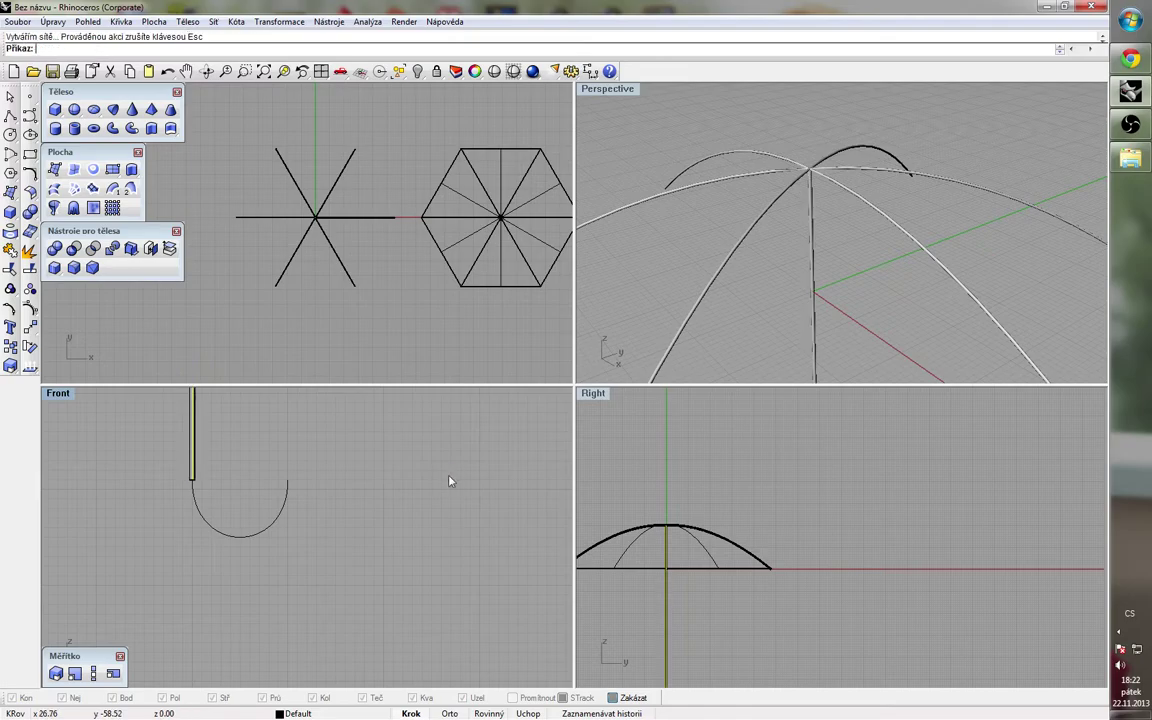
Step: Delete the vertical centre line inside the shaft pipe
right_drag(722, 342, 770, 190)
scroll(770, 190, up, 3)
shift+right_drag(830, 350, 795, 200)
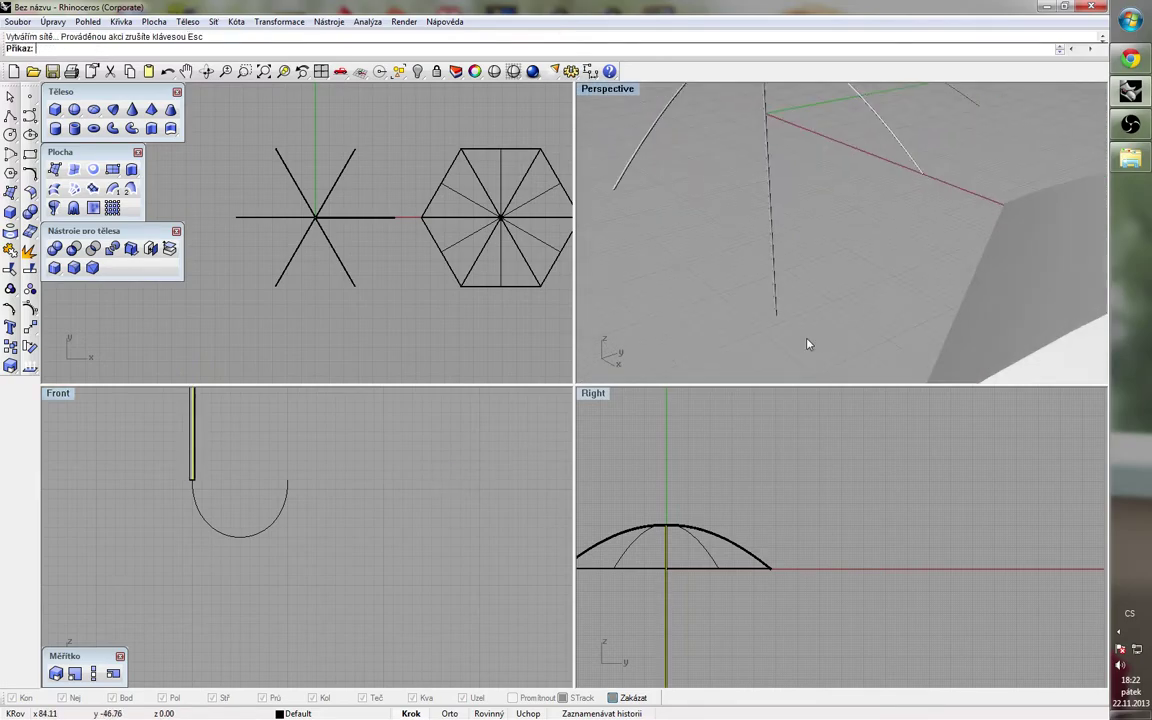
scroll(797, 296, up, 3)
click(254, 537)
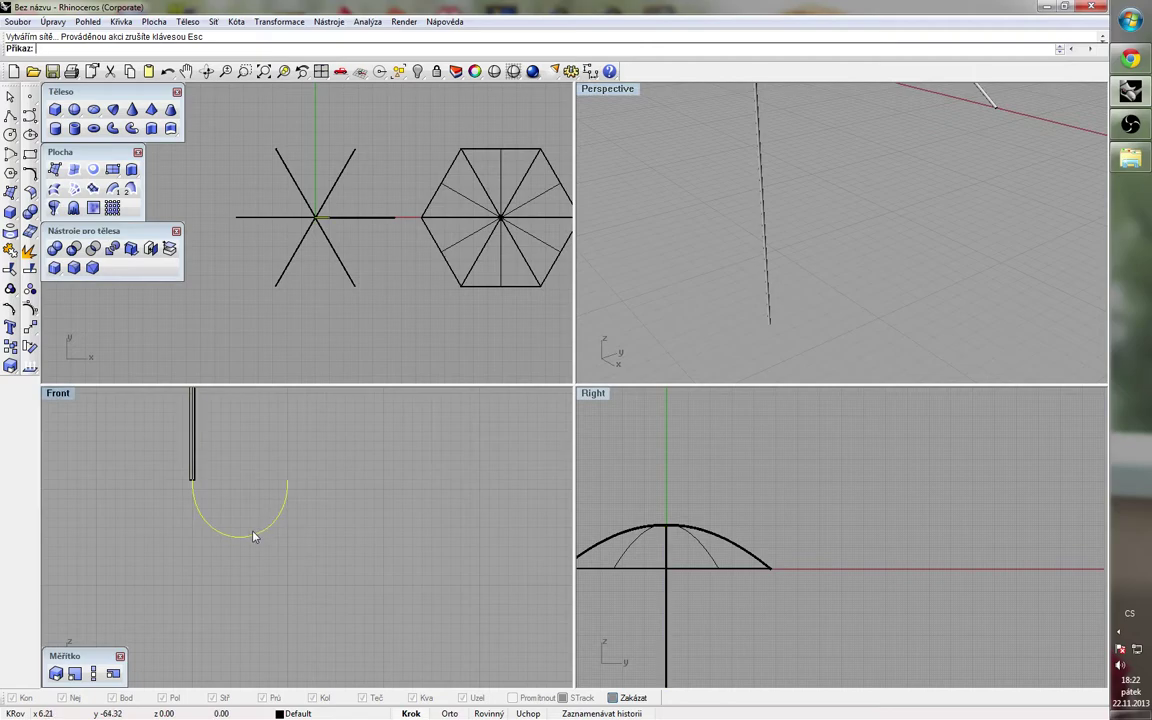
click(193, 469)
click(239, 491)
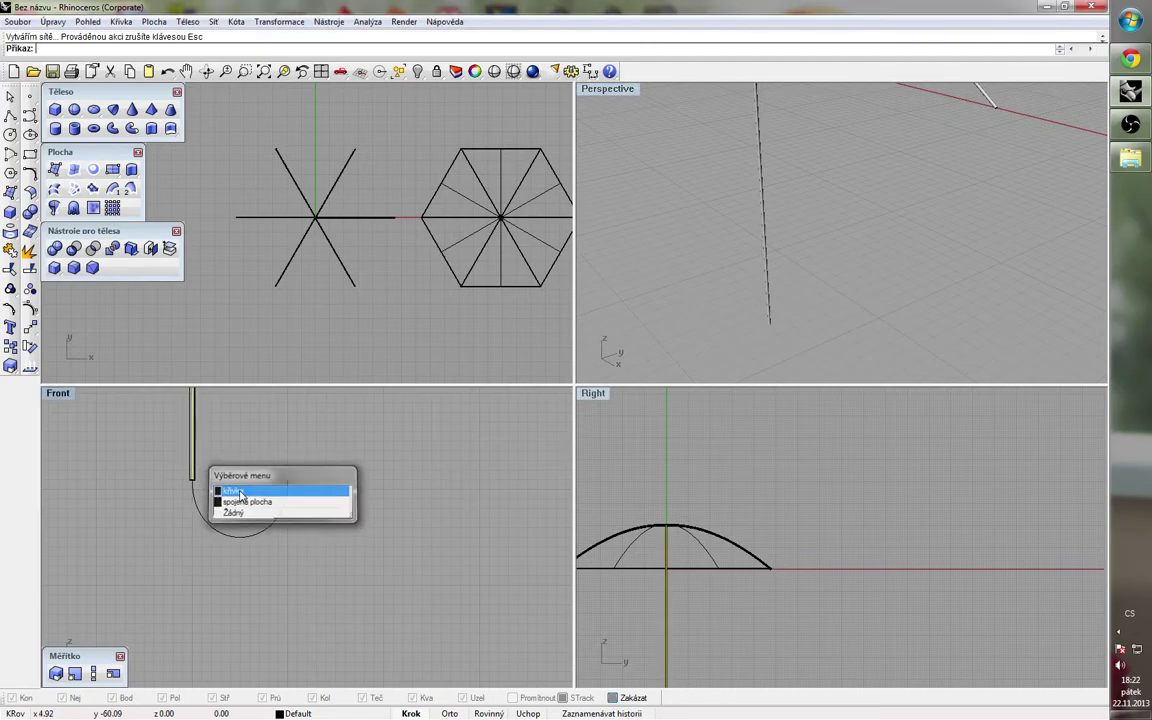
key(Delete)
Step: Create a pipe along the hook curve with a radius of 0.4 at both ends and delete its guide curve
click(235, 536)
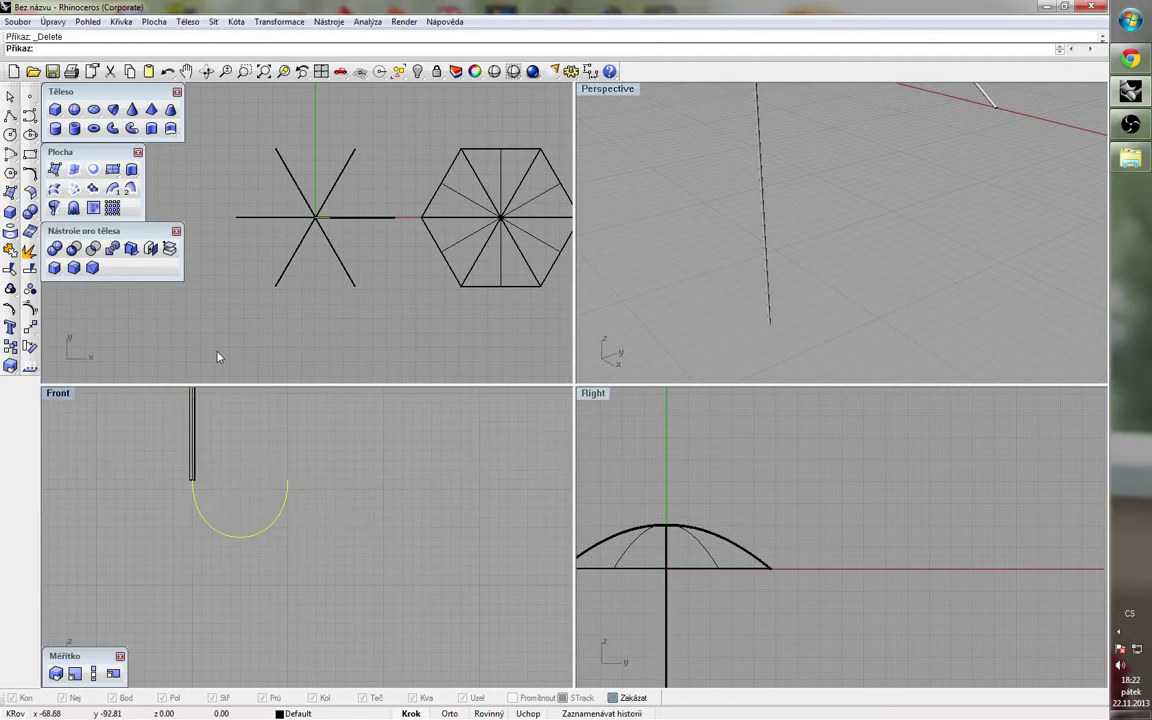
click(113, 129)
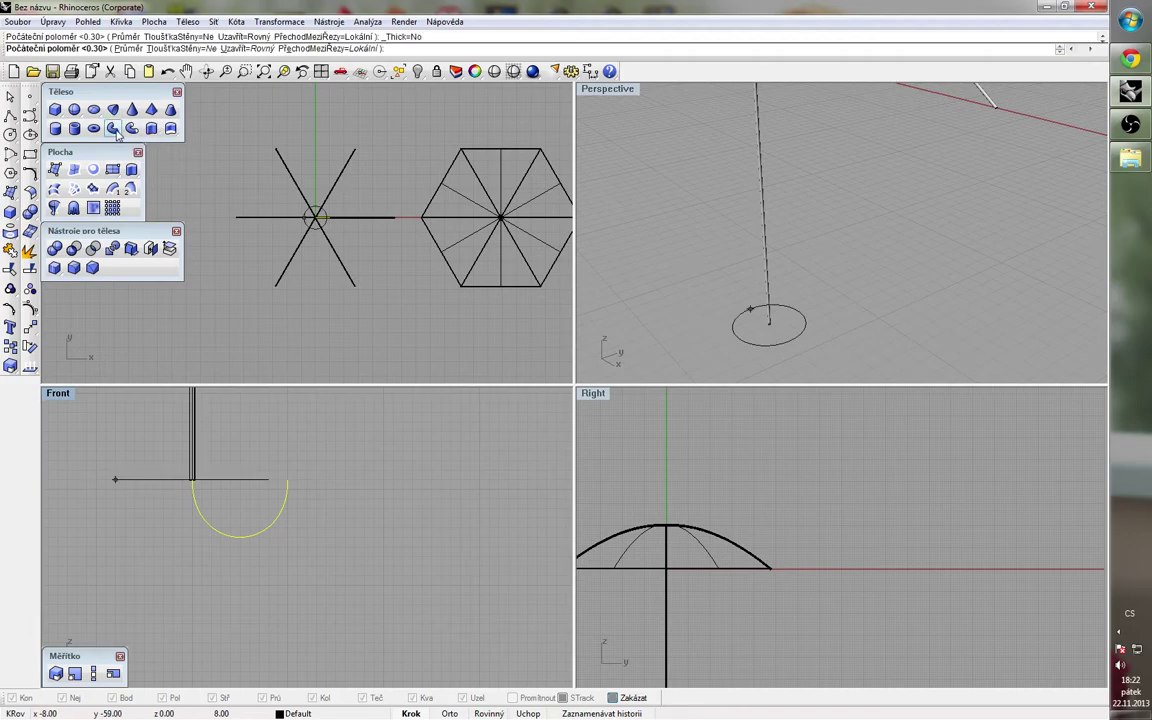
text(0.4)
key(Return)
text(0.4)
key(Return)
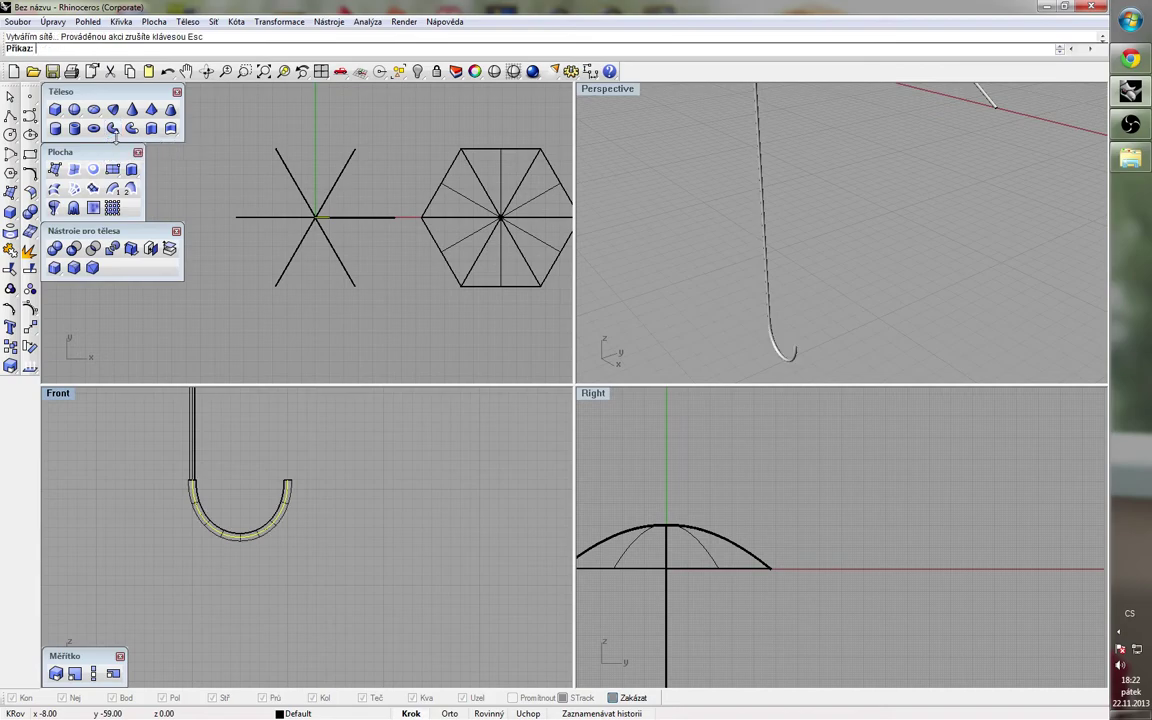
key(Delete)
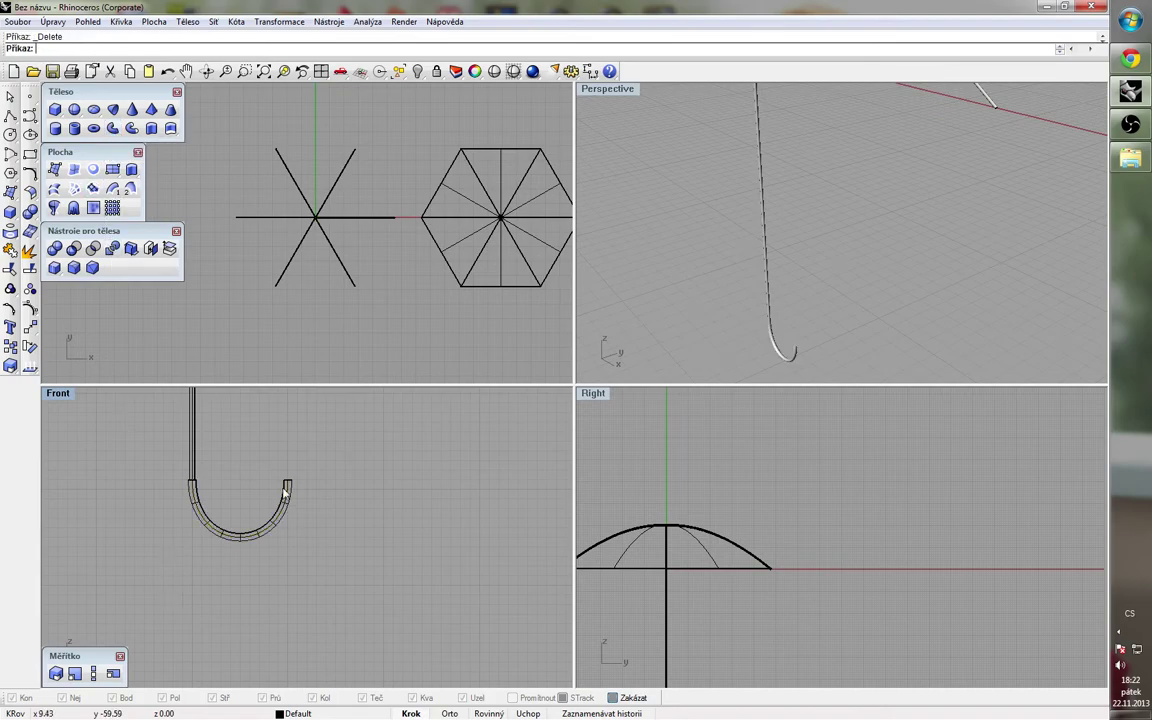
Step: Inspect the hook-shaped handle, then undo the curve deletion and the 0.4-radius handle pipe
right_drag(797, 341, 795, 360)
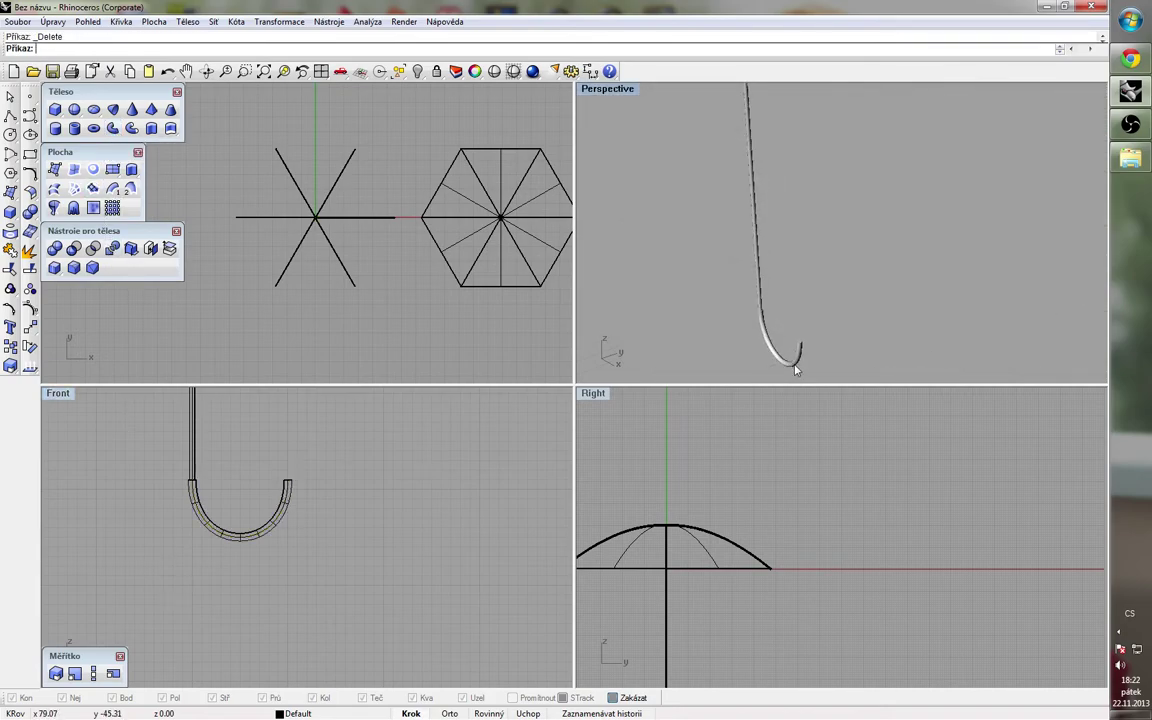
click(362, 552)
key(ctrl+z)
key(ctrl+z)
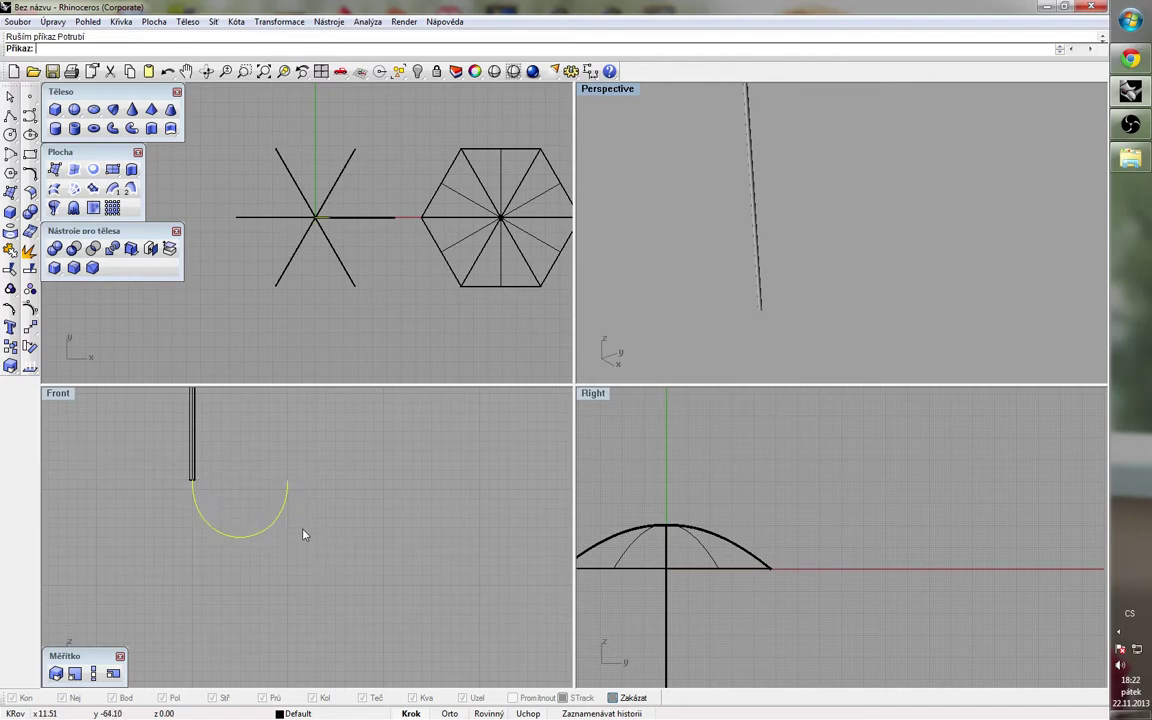
Step: Create a pipe along the hook curve with a radius of 0.7 at both ends
click(114, 129)
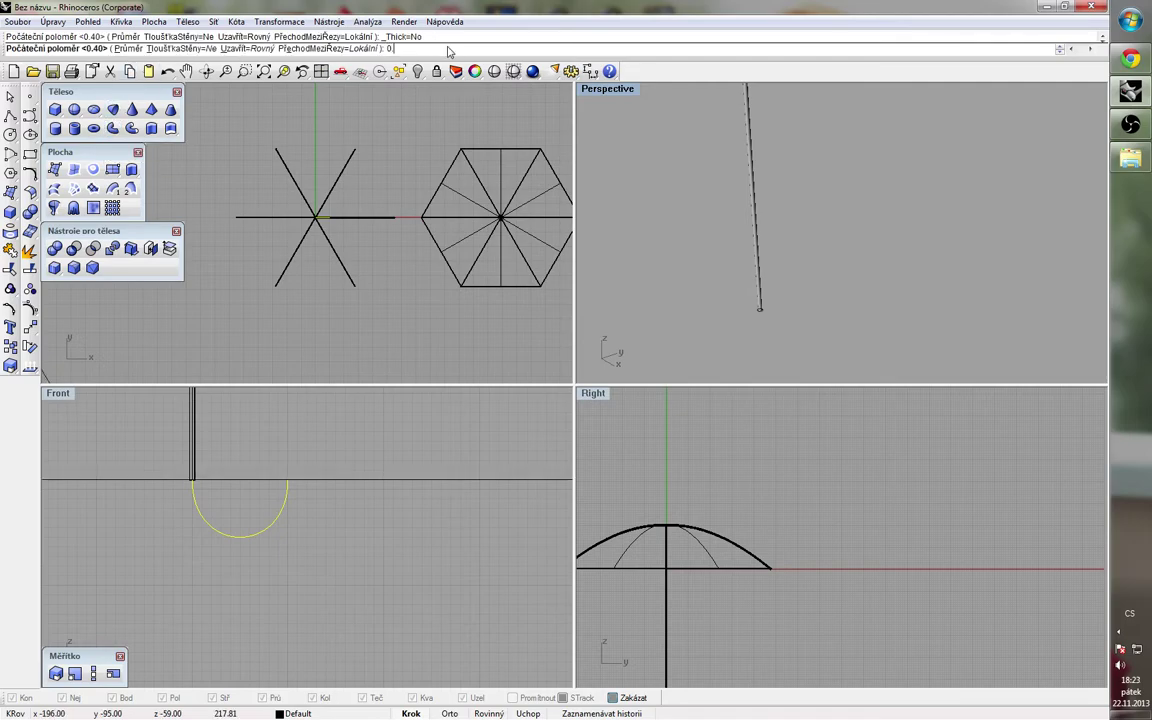
key(Return)
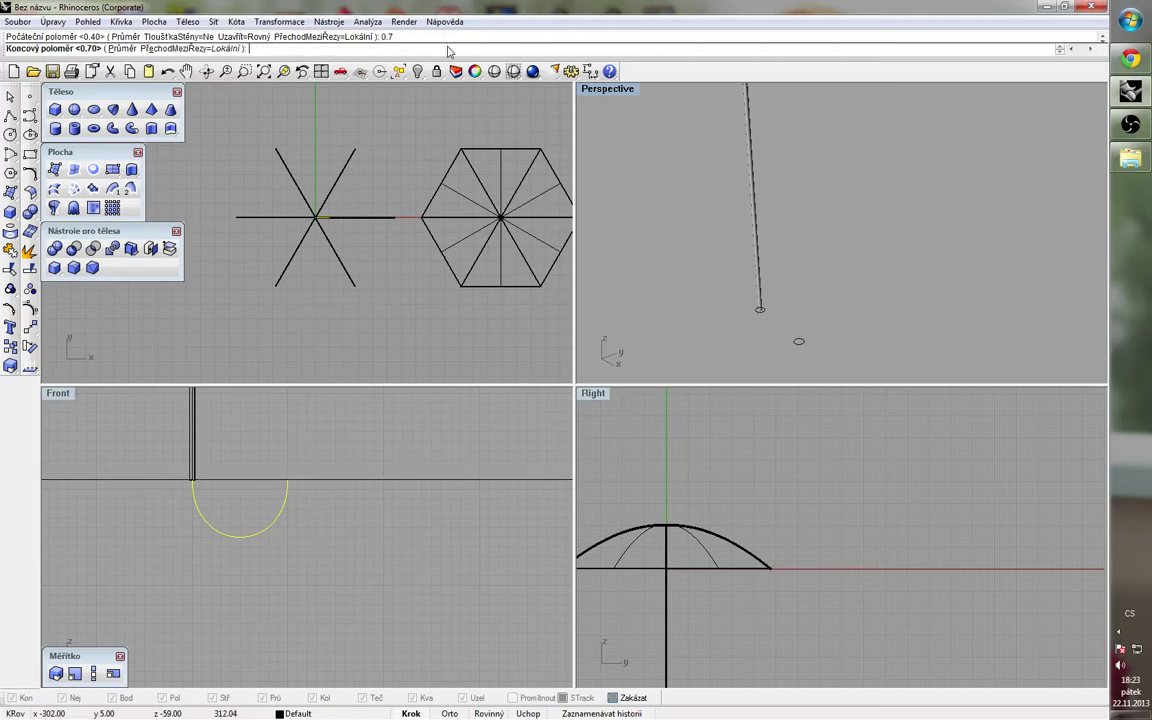
key(Return)
key(Return)
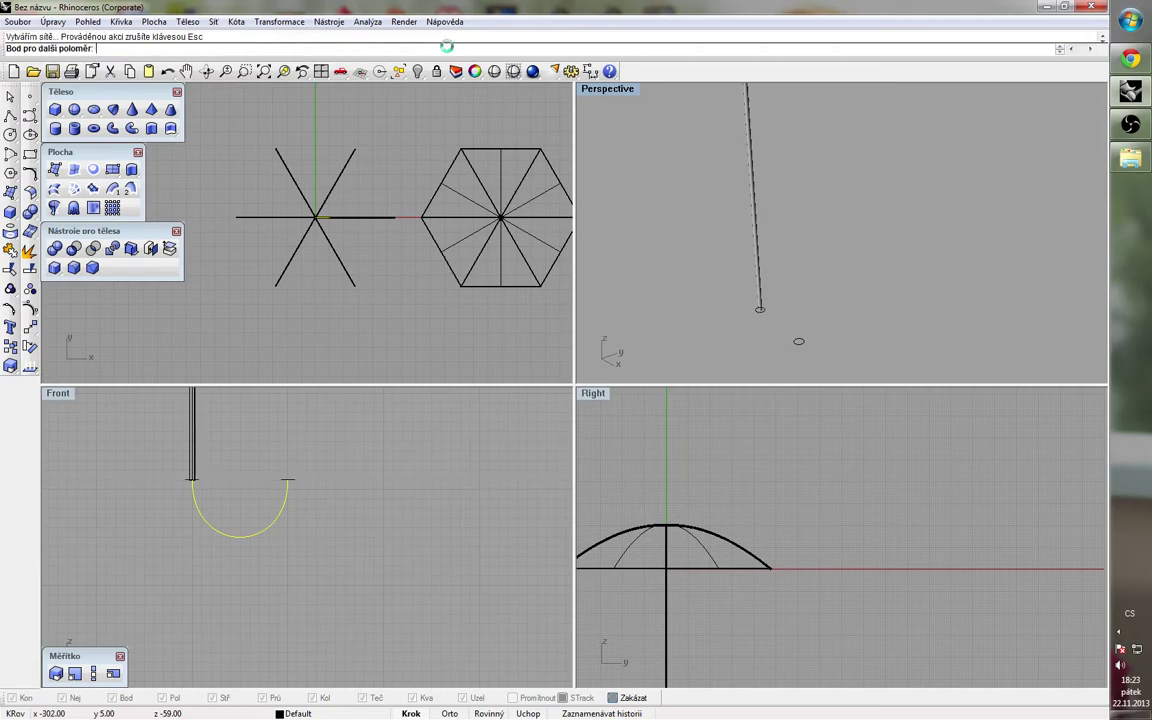
click(814, 304)
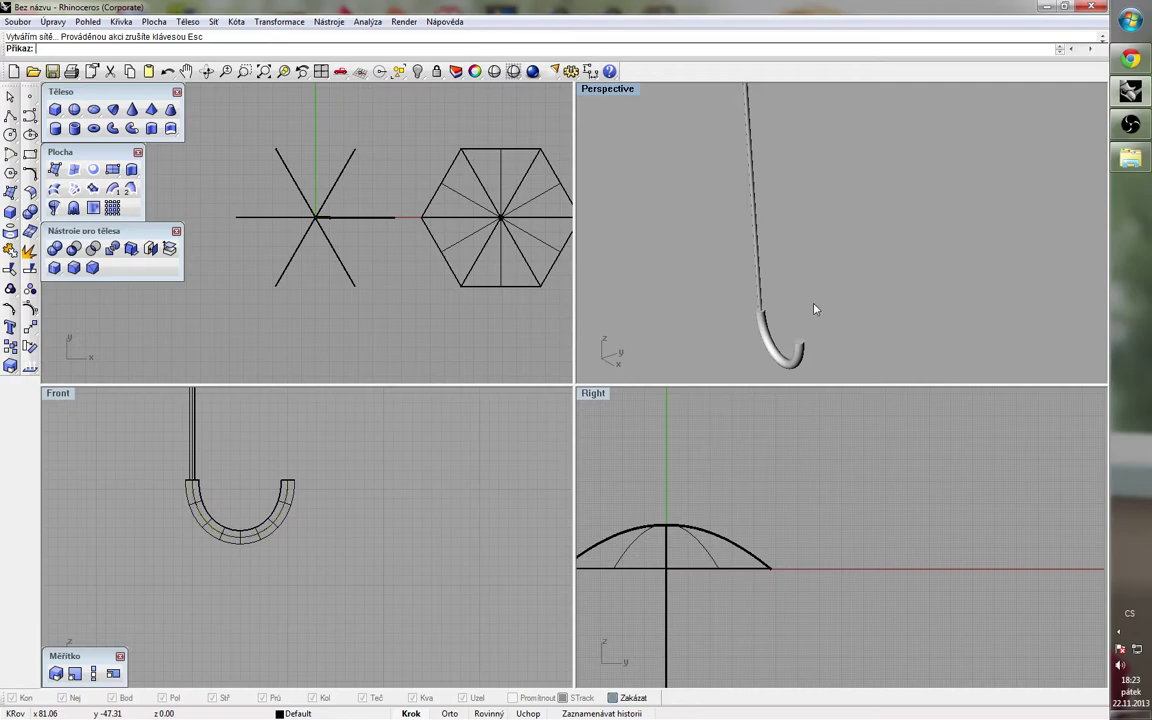
scroll(750, 352, down, 7)
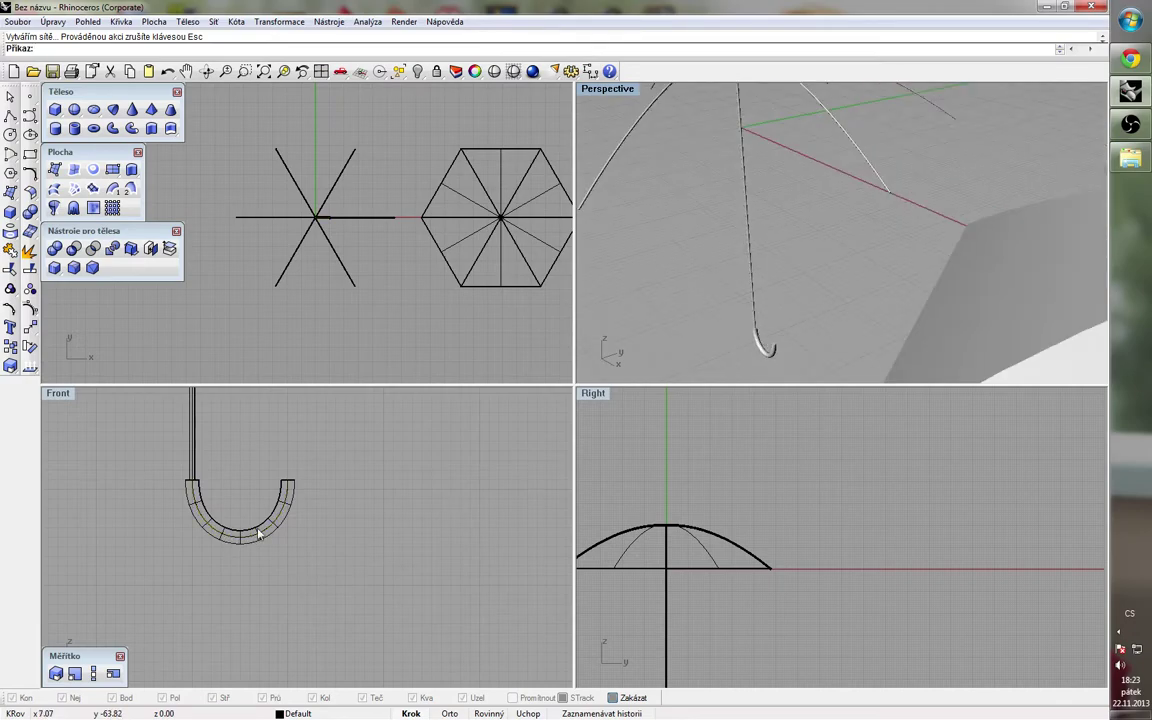
Step: Try to fillet the edge at the free end of the handle with a radius of 0.7
scroll(782, 354, up, 9)
scroll(760, 348, up, 1)
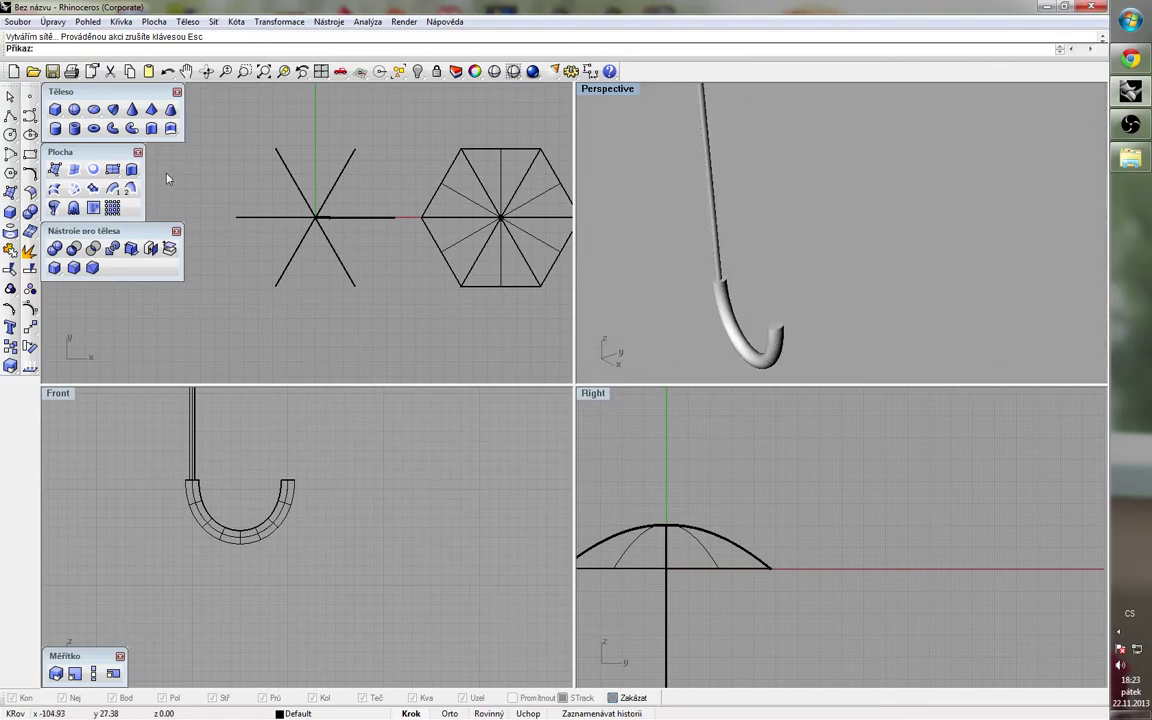
click(73, 268)
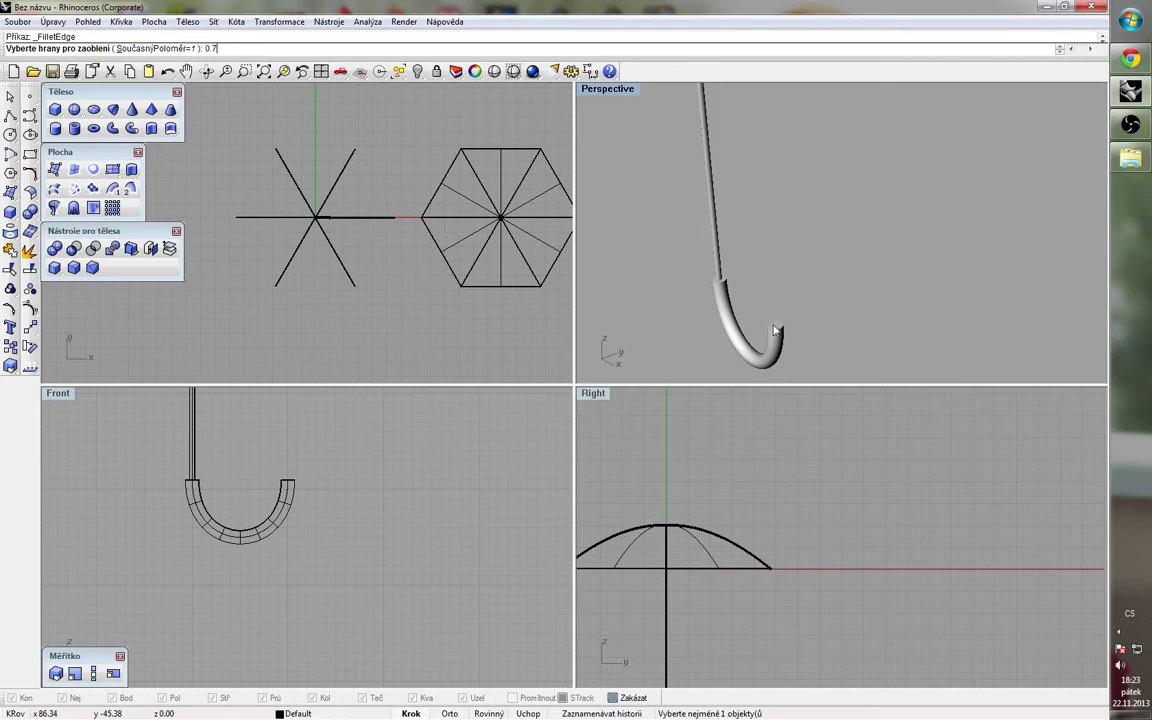
key(Return)
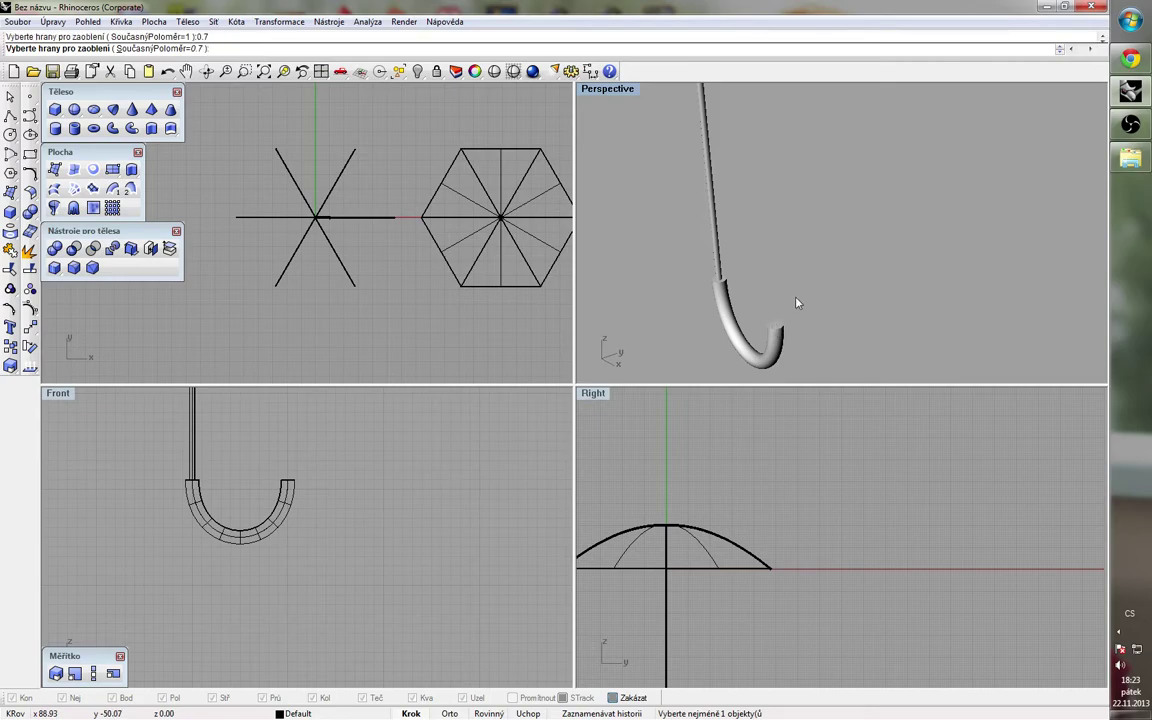
click(779, 332)
key(Return)
key(Return)
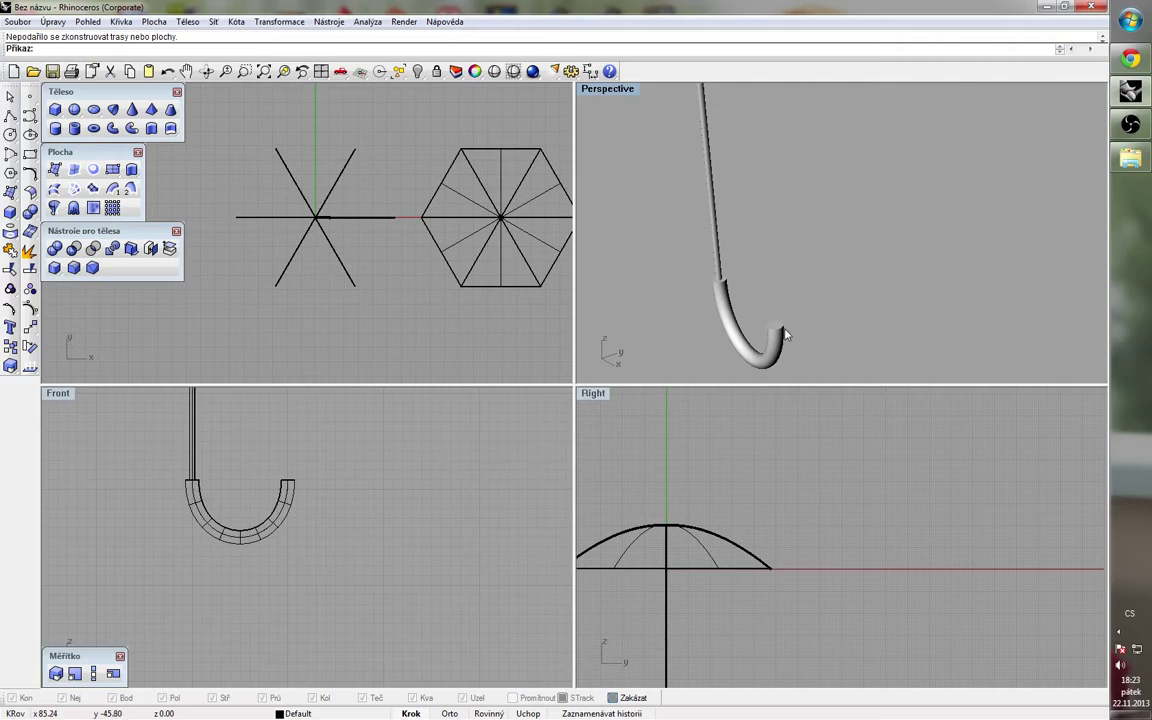
Step: Set the edge fillet radius to 0.3, undoing and restoring the handle pipe along the way
key(ctrl+z)
click(100, 249)
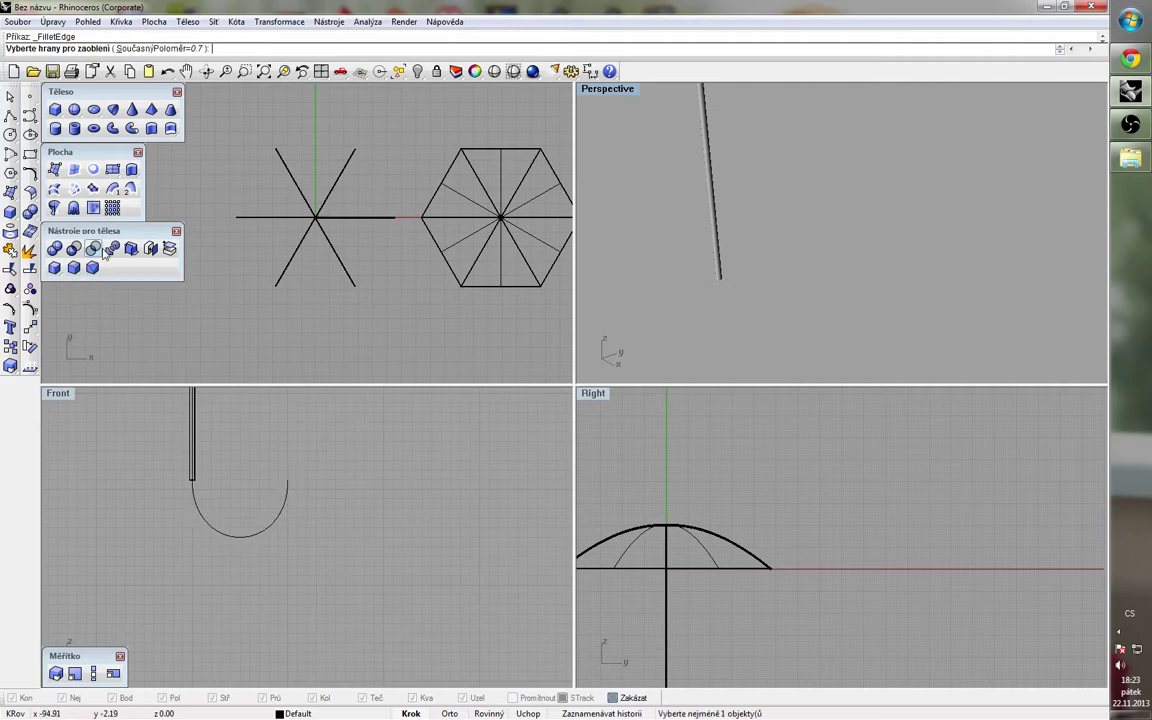
text(0.3)
key(Return)
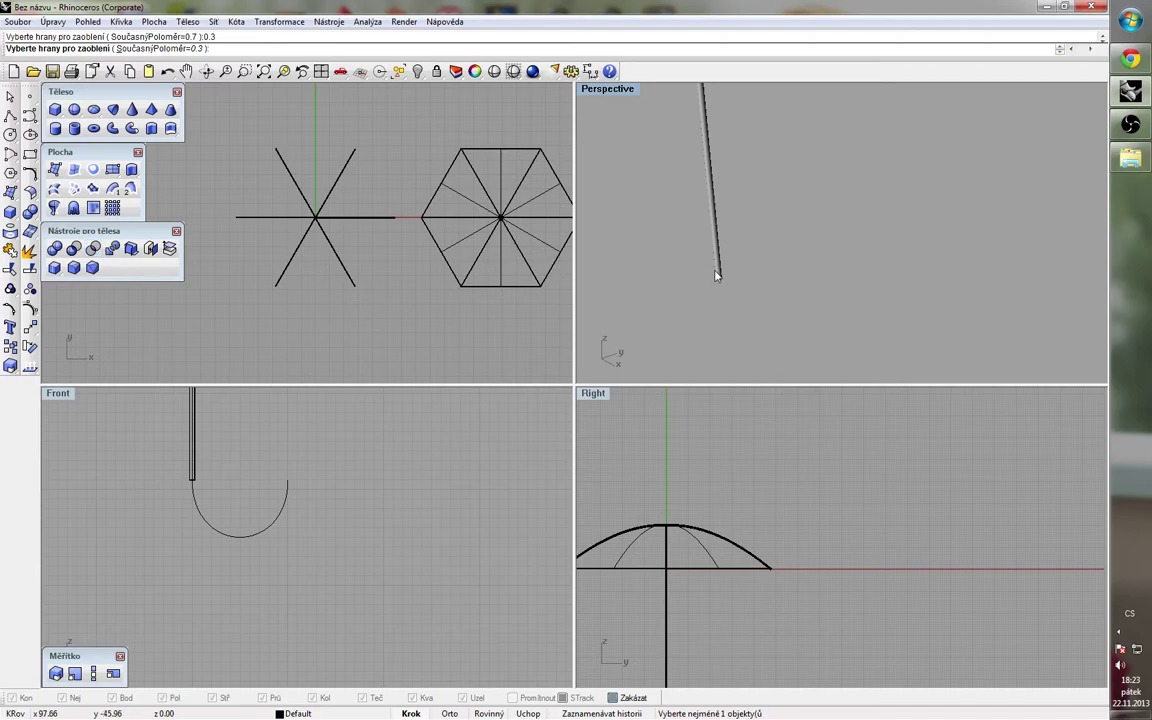
right_click(166, 72)
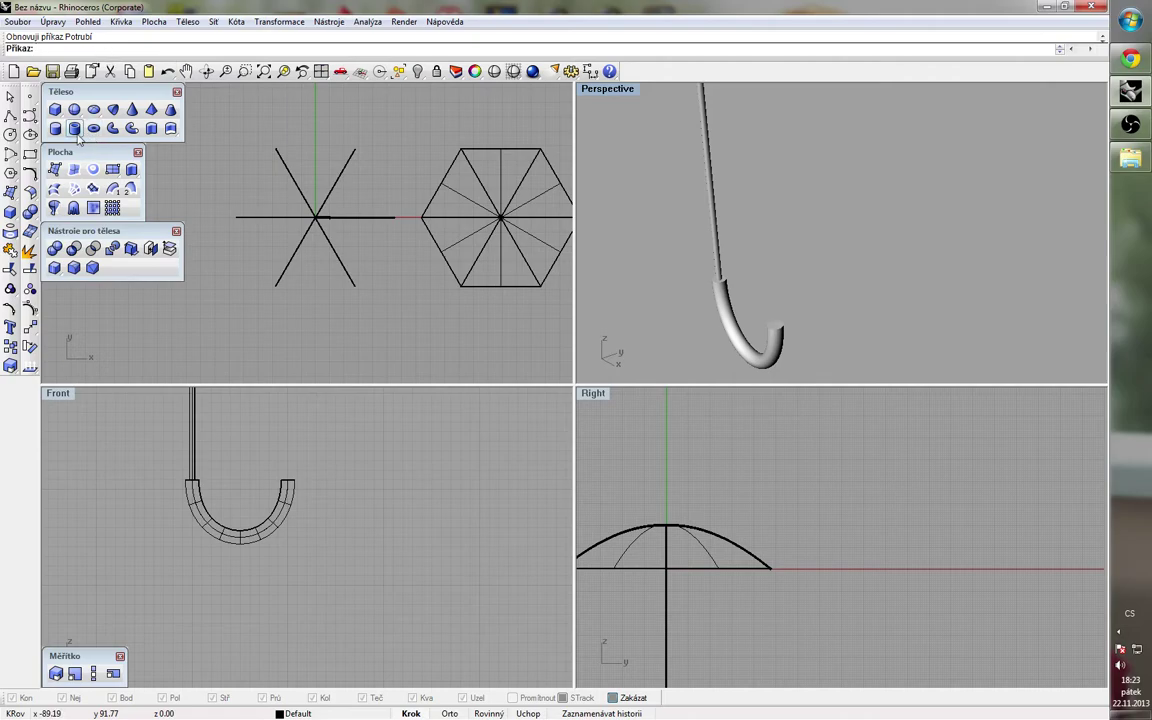
Step: Fillet the edge at the free end of the hook-shaped handle with a radius of 0.3
click(73, 268)
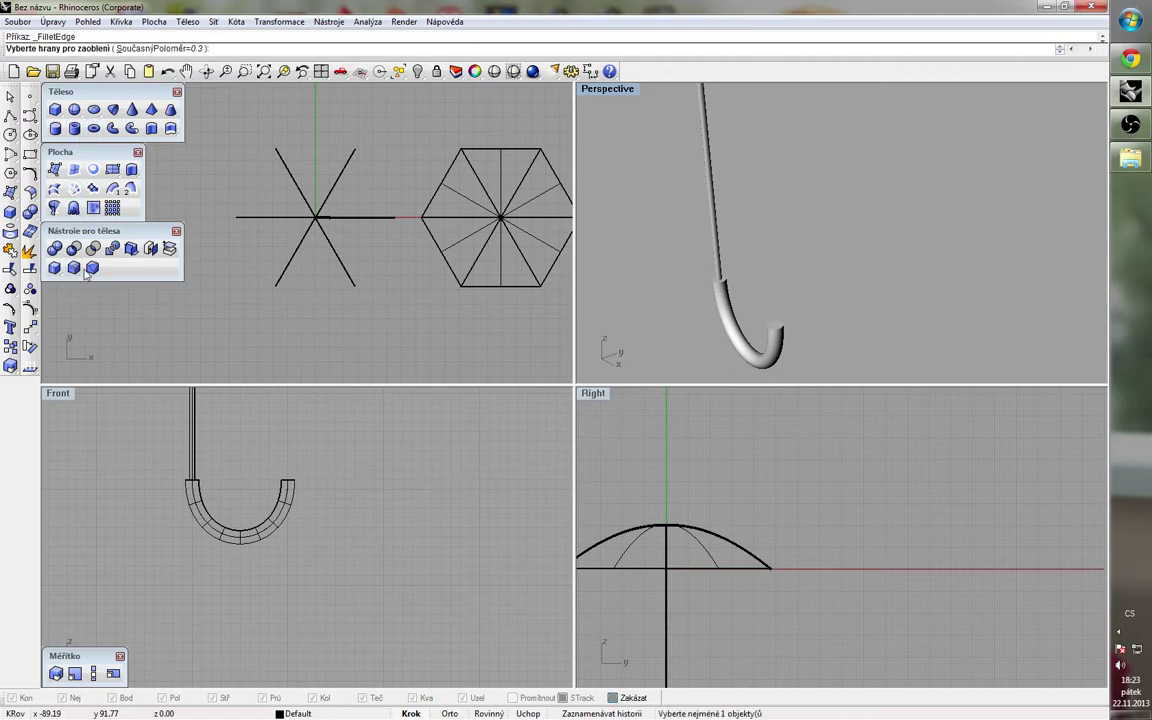
click(776, 334)
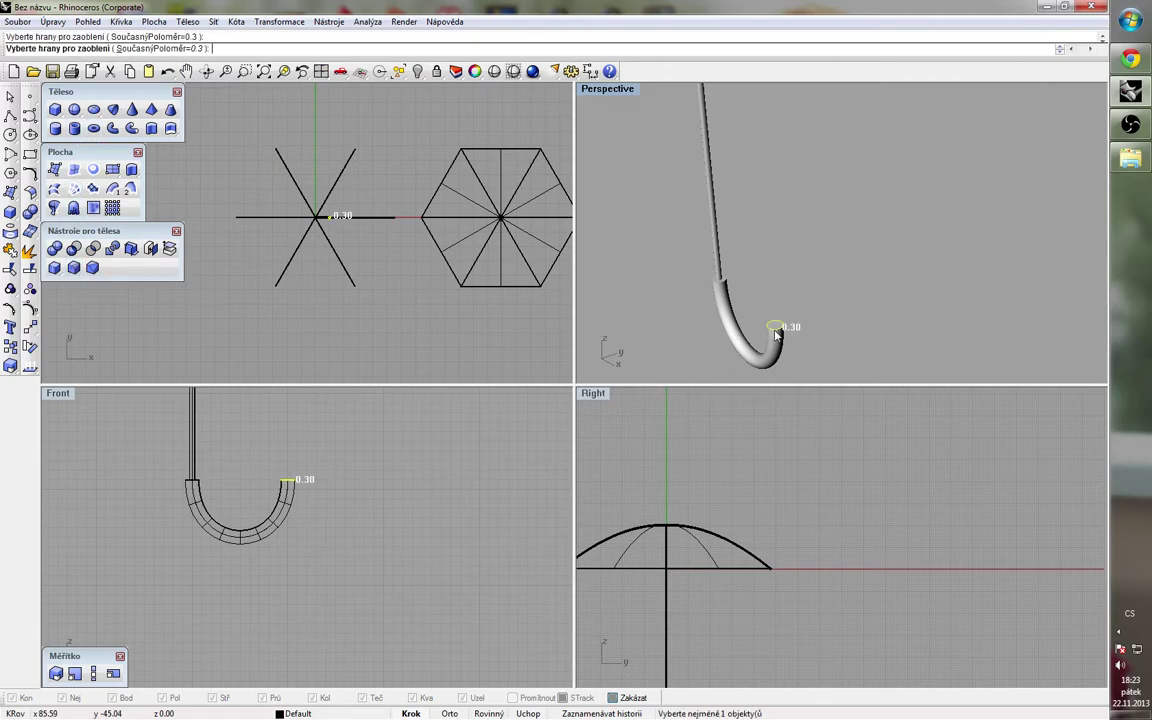
key(Return)
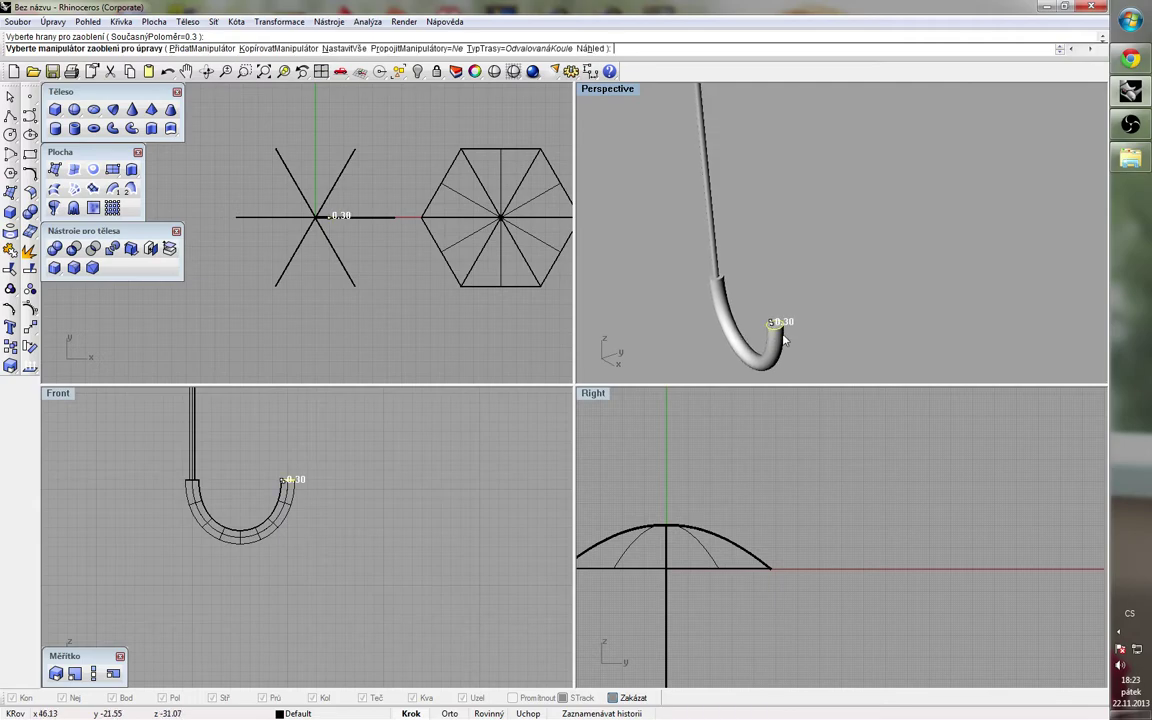
scroll(280, 485, up, 10)
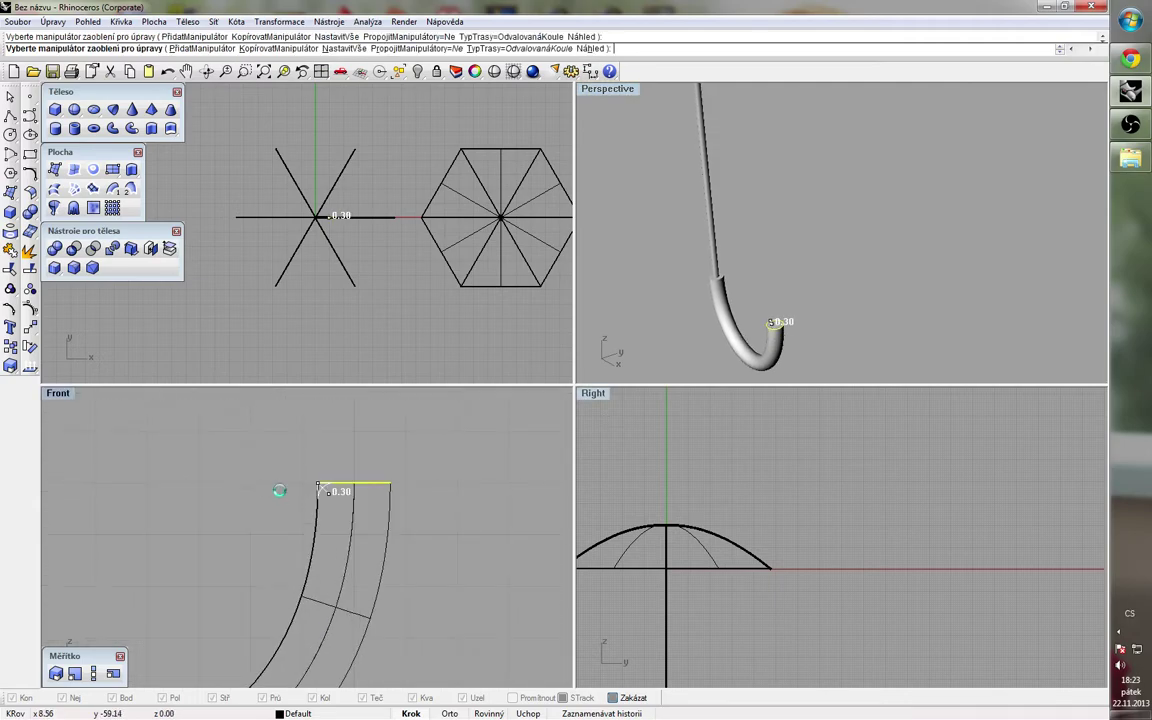
key(Return)
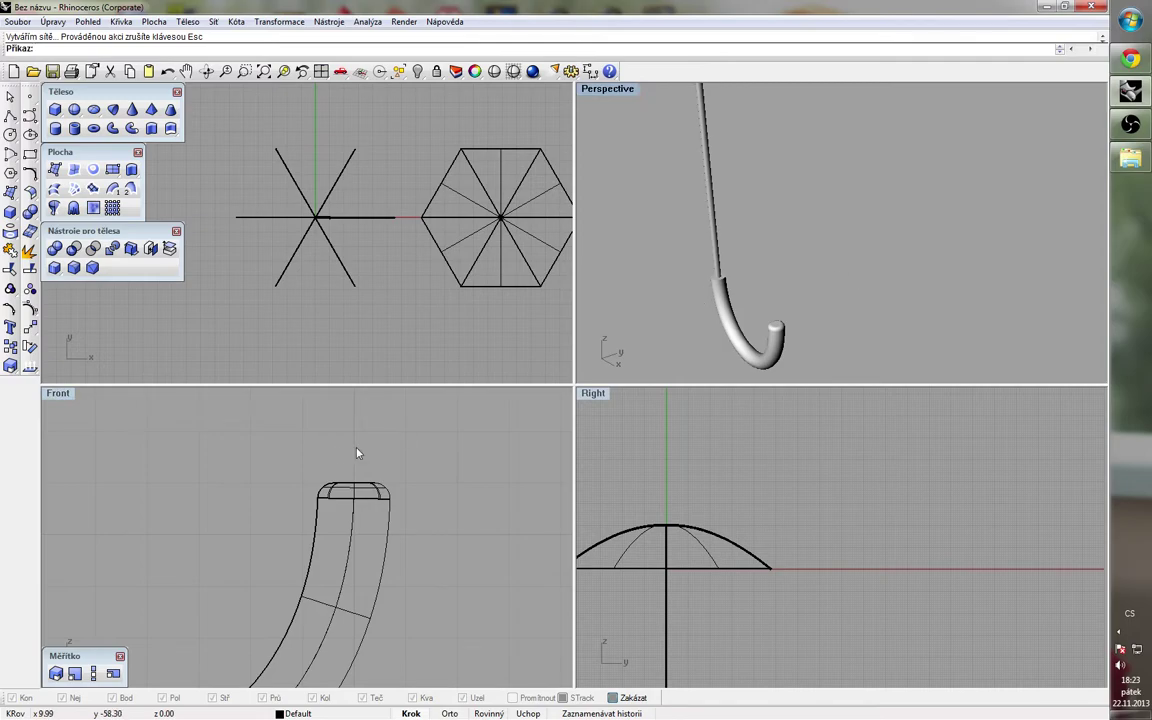
Step: Fillet the handle's other end edge, where it meets the shaft, with a radius of 0.3
scroll(440, 456, down, 3)
right_drag(679, 279, 634, 237)
right_click(725, 289)
click(733, 282)
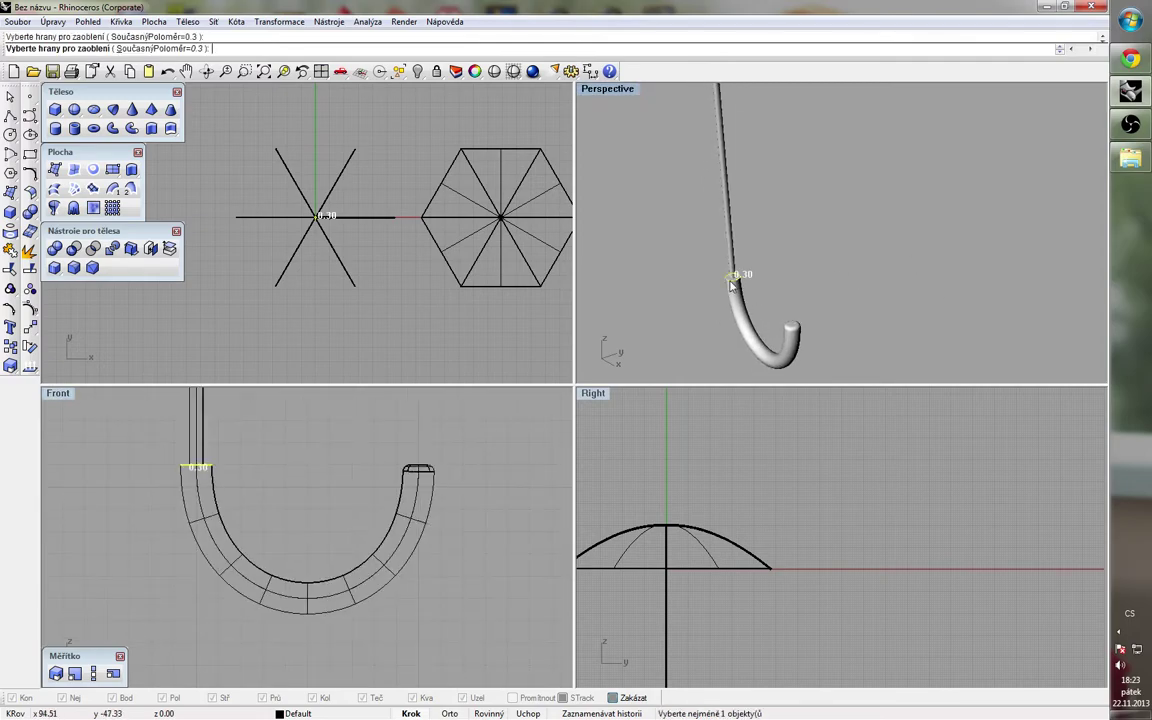
right_click(759, 300)
right_click(759, 300)
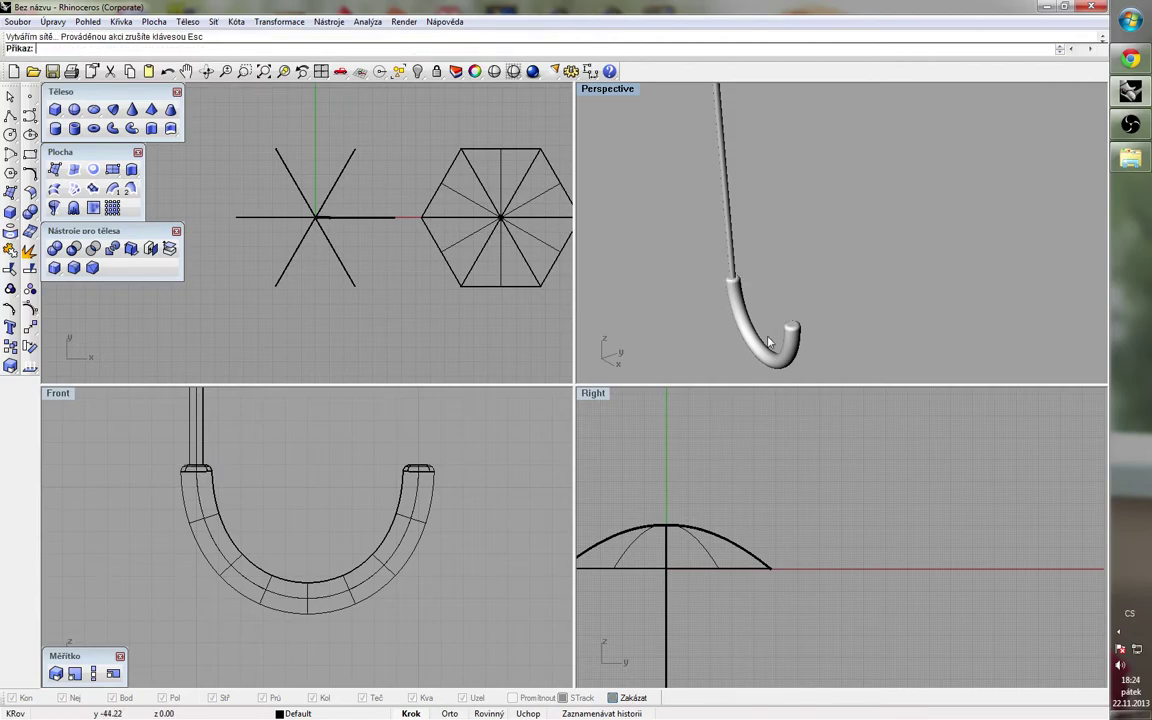
Step: Delete the guide curve of the hook-shaped handle
scroll(347, 612, down, 6)
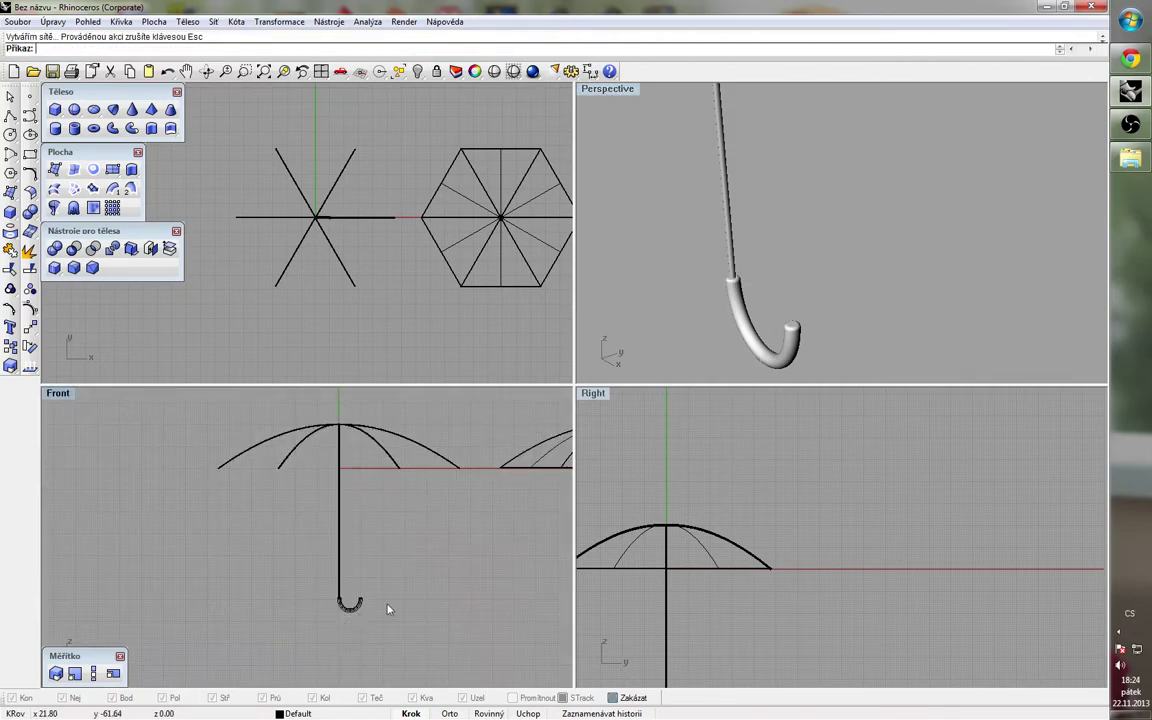
scroll(362, 600, up, 4)
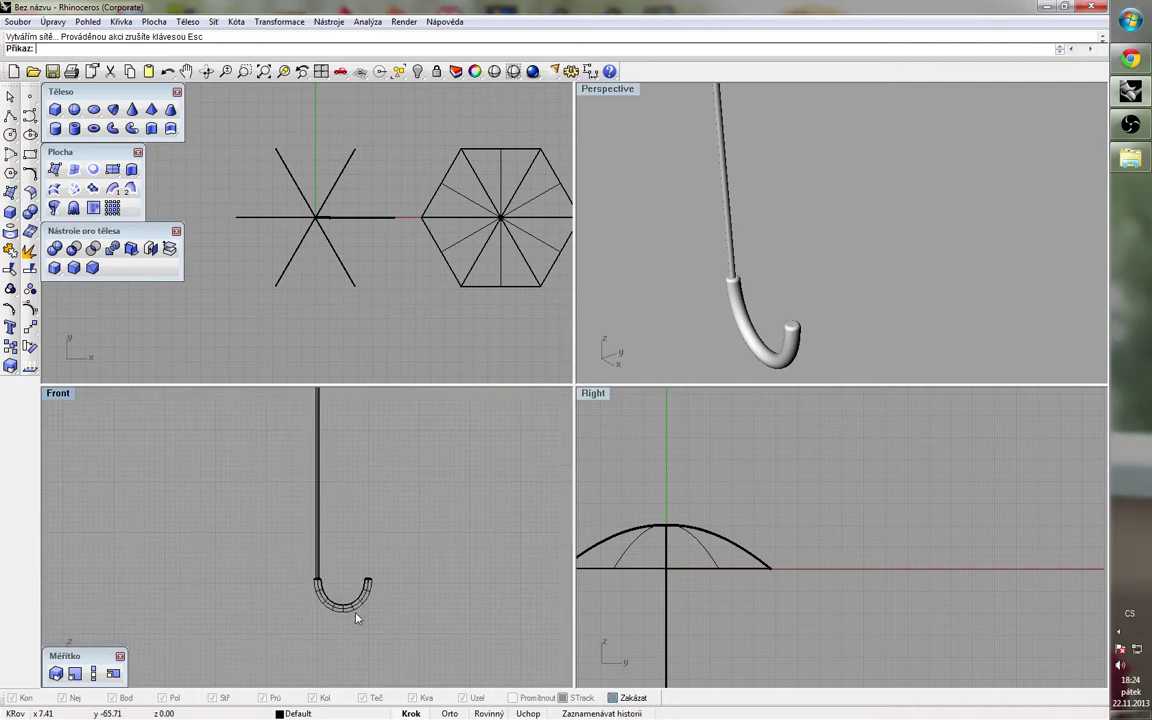
key(Delete)
Step: Assign the handle a basic material in dark brown, RGB 105, 41, 41
click(358, 610)
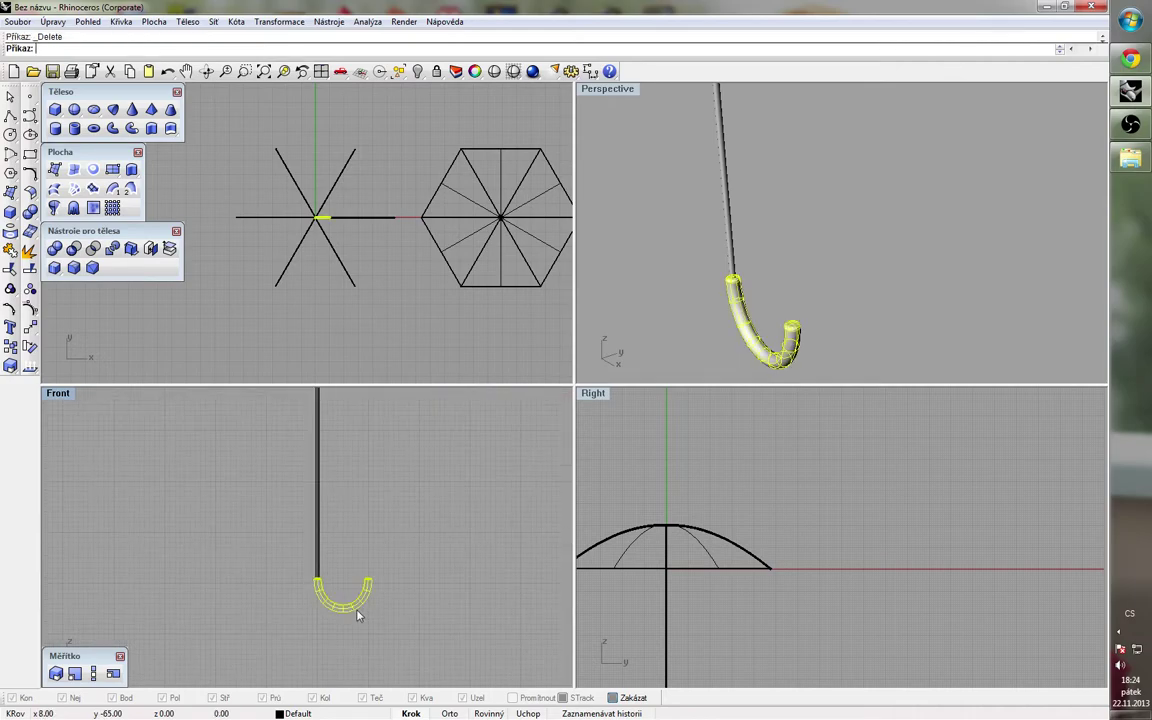
click(475, 72)
click(126, 348)
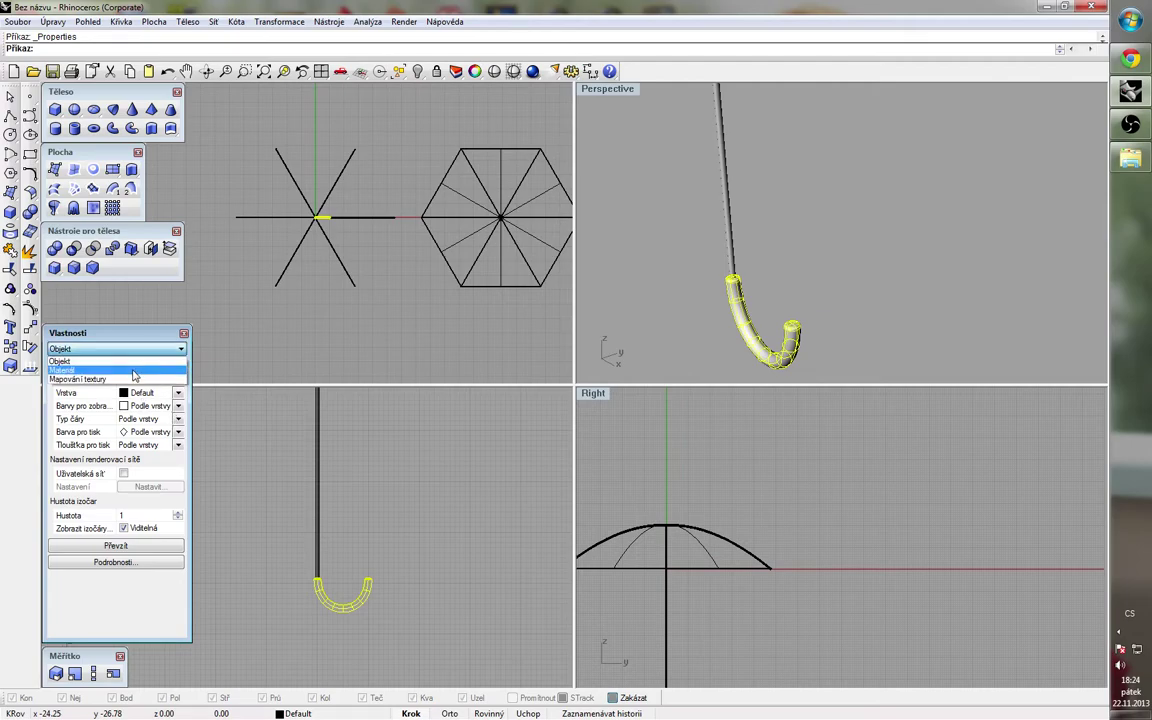
click(124, 336)
click(72, 409)
click(150, 452)
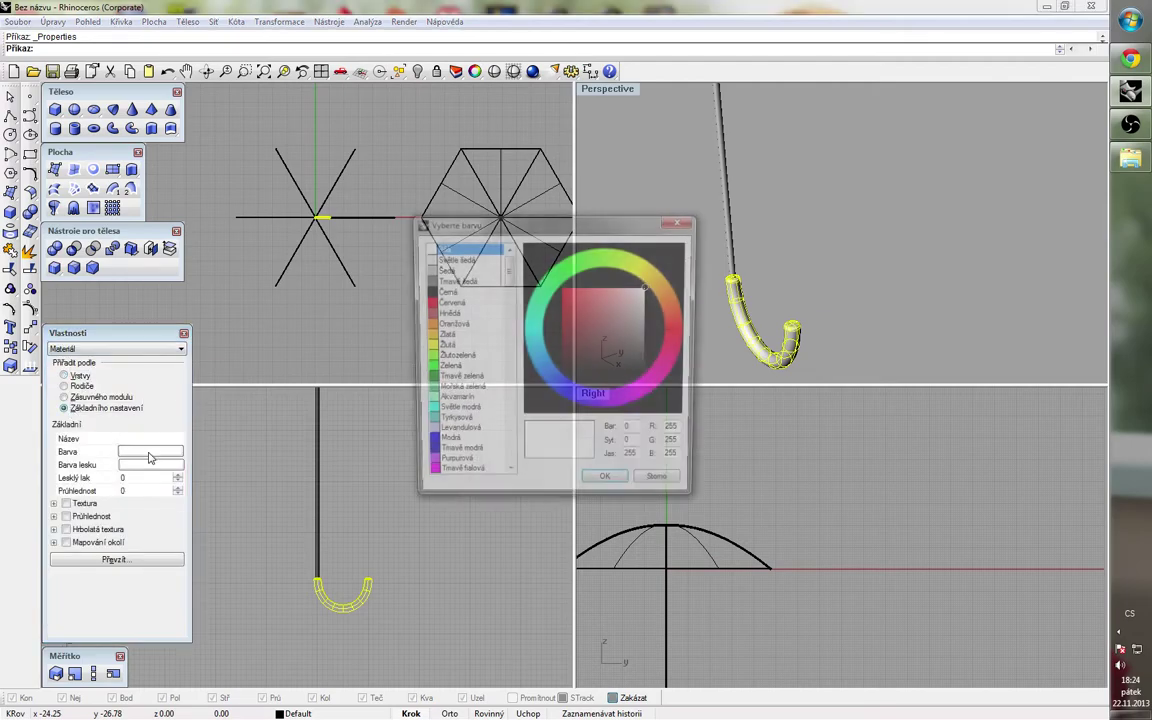
click(444, 313)
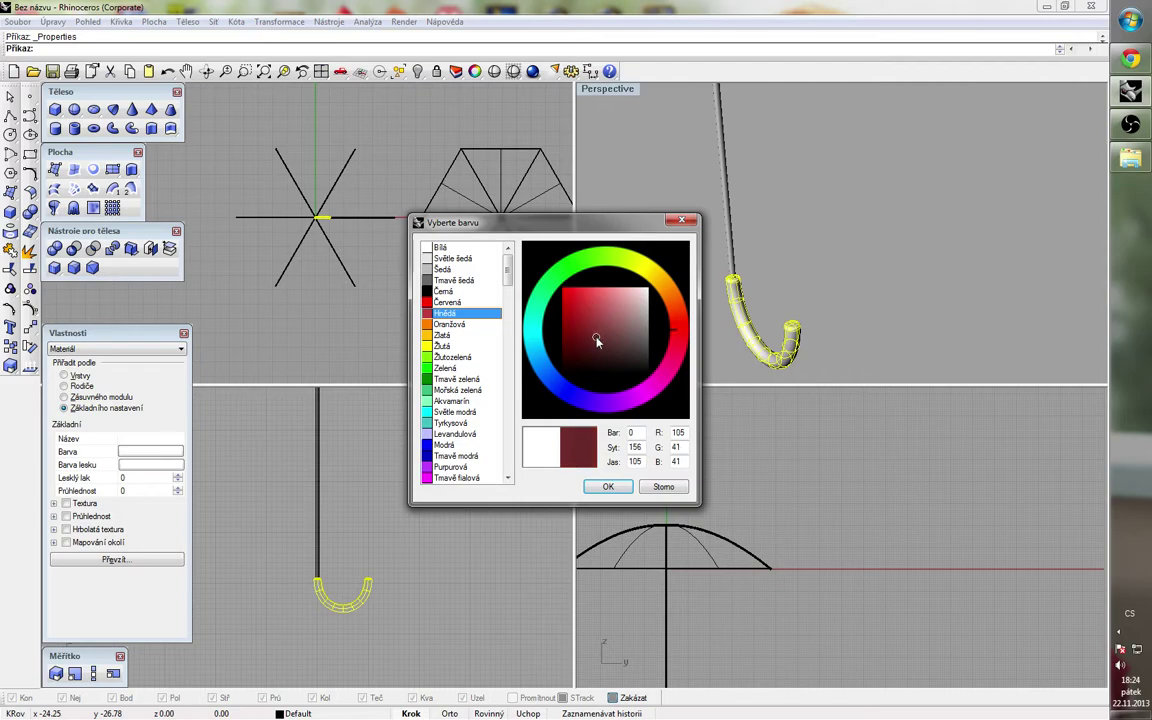
click(607, 487)
click(437, 506)
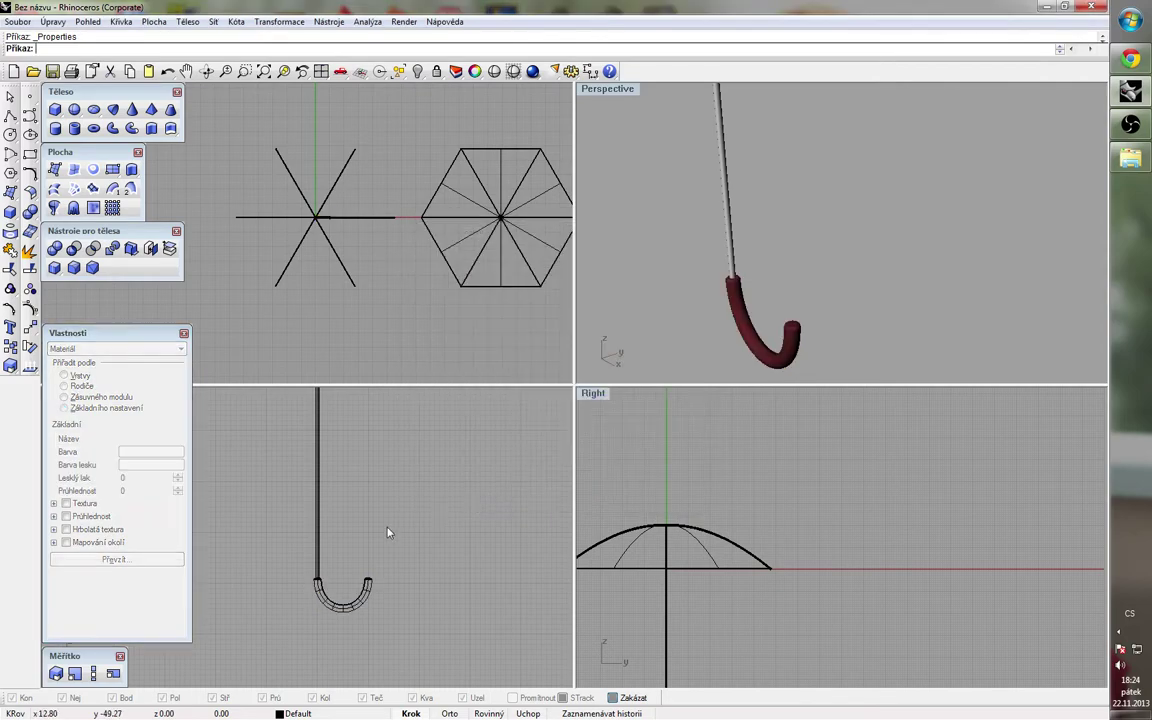
Step: Assign the shaft and rib frame a basic material with grey colour RGB 190, 190, 190 and a light grey gloss colour
scroll(283, 565, down, 3)
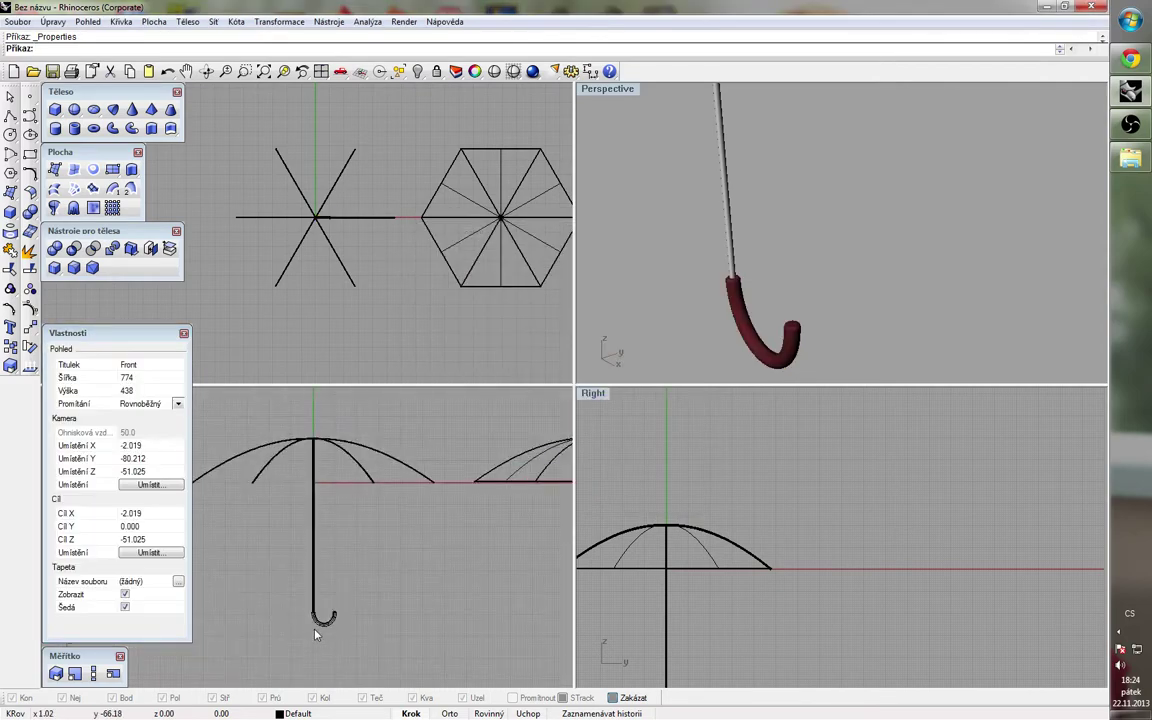
click(313, 547)
shift+click(332, 481)
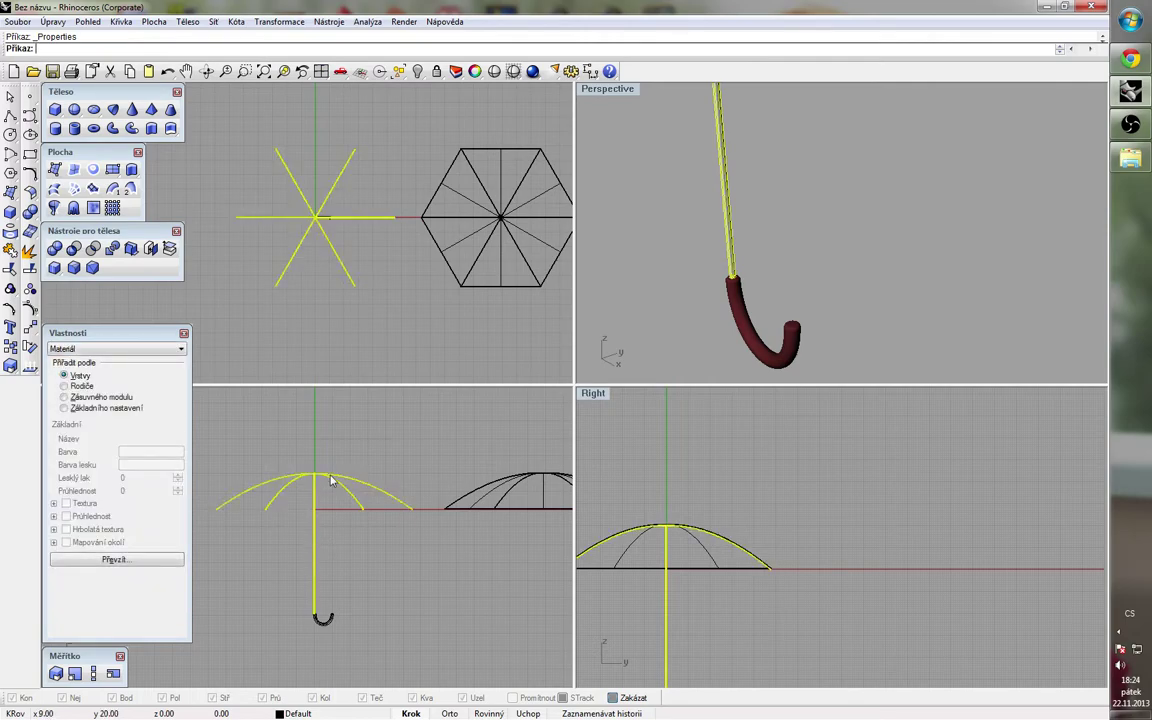
click(68, 409)
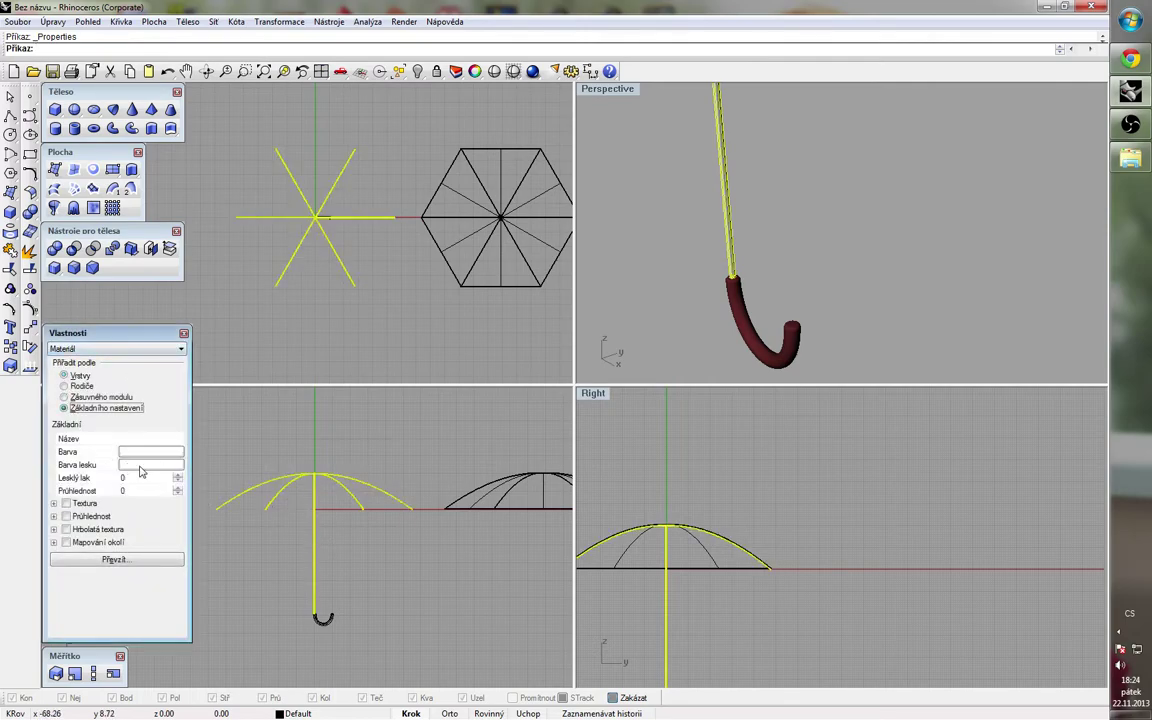
click(150, 452)
drag(655, 337, 655, 309)
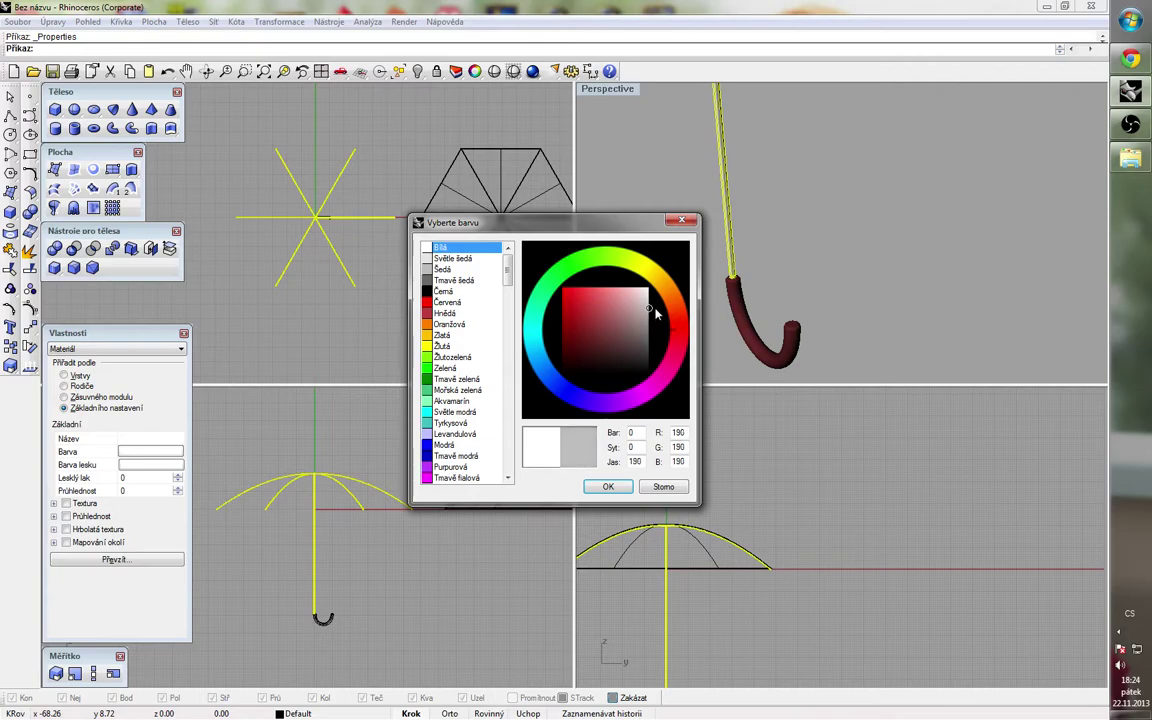
click(616, 492)
click(158, 465)
click(656, 302)
click(608, 485)
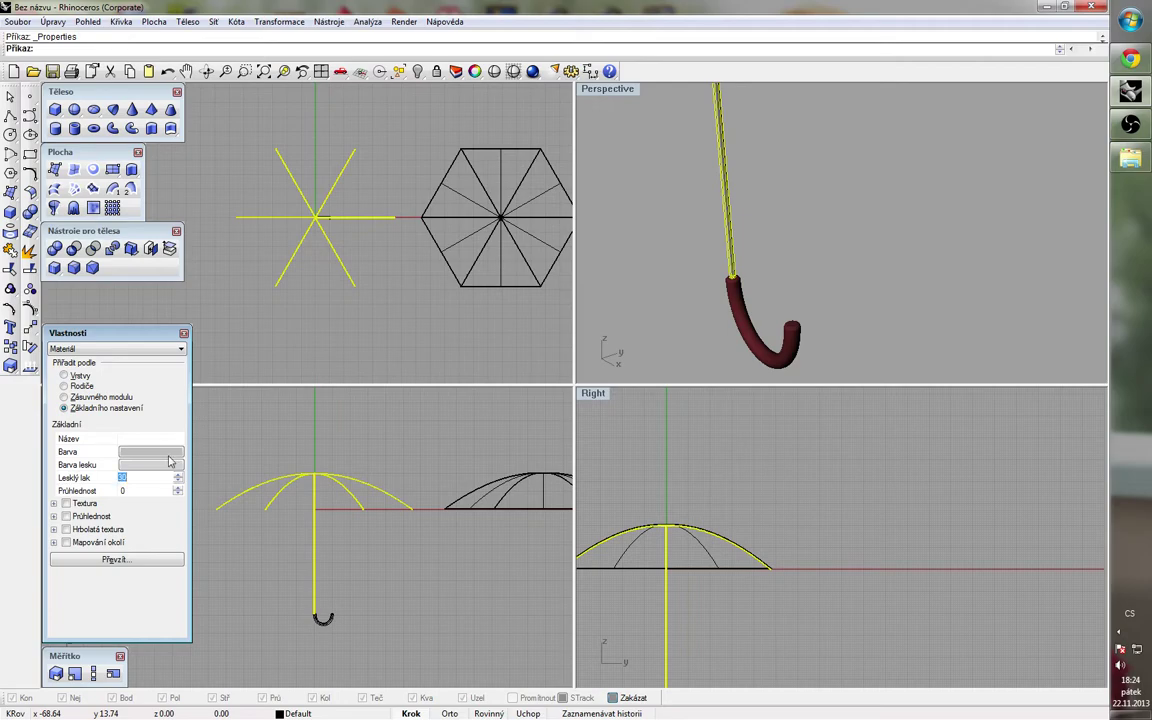
Step: Try to match the material of the shaft and rib frame, picking the canopy as the target object
click(140, 560)
click(470, 384)
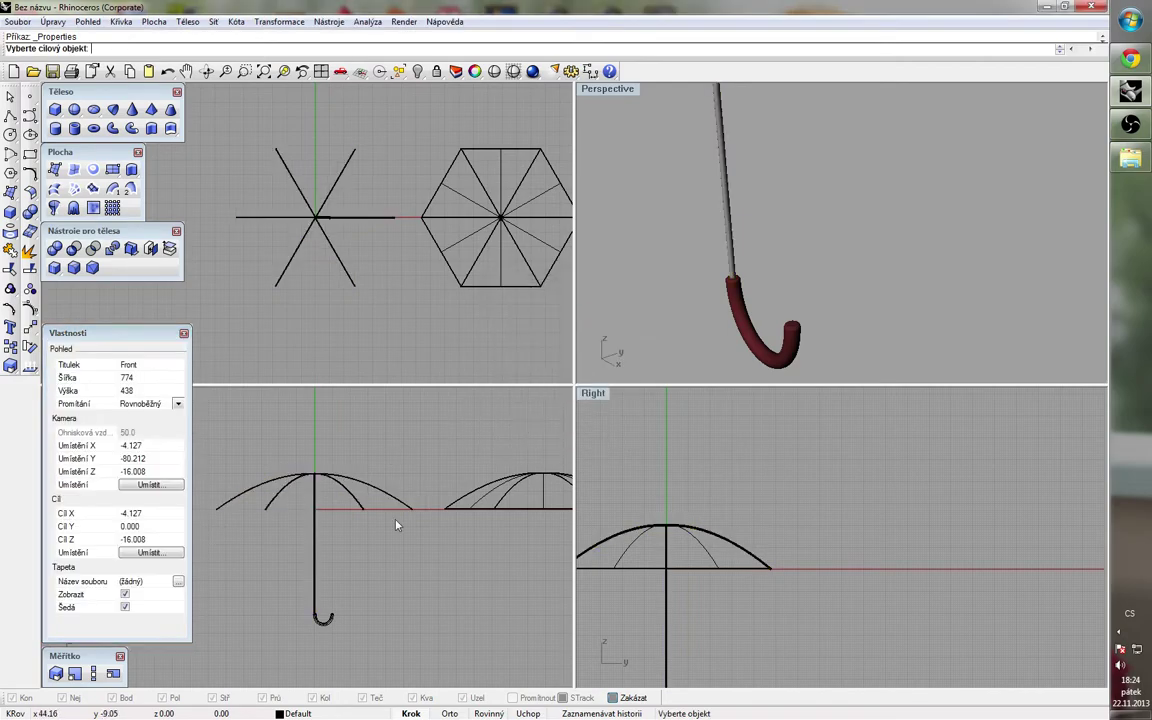
right_drag(870, 240, 792, 303)
scroll(814, 256, down, 5)
scroll(797, 220, down, 2)
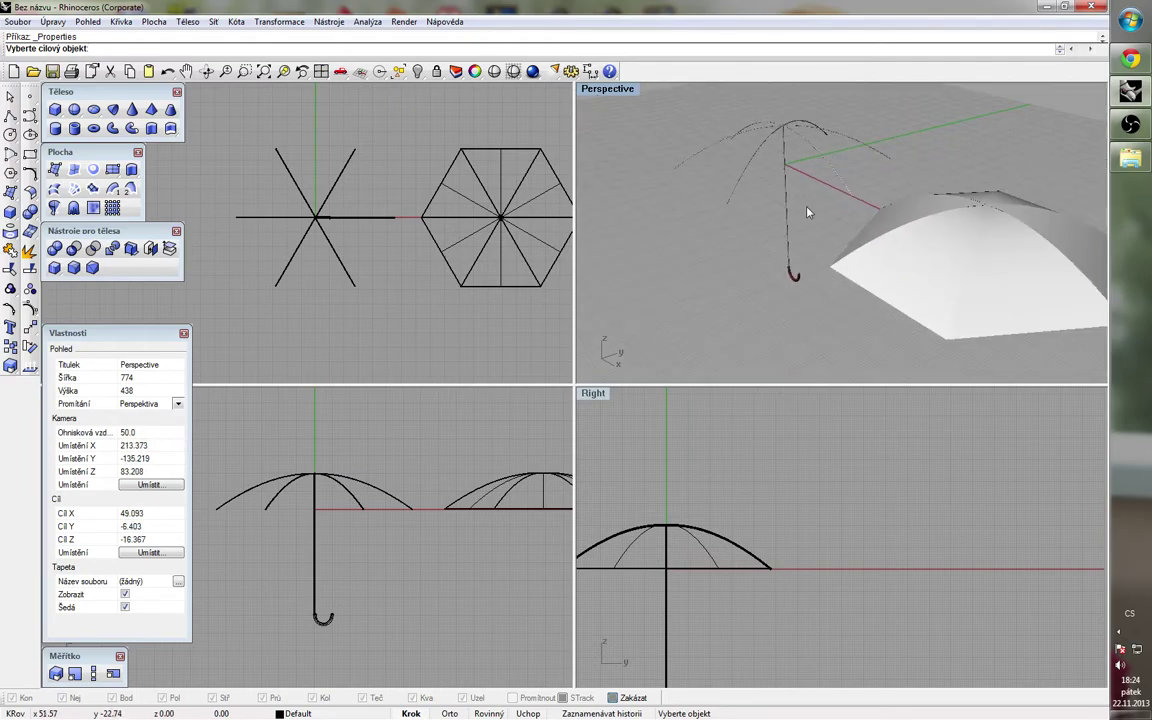
scroll(345, 470, down, 3)
click(488, 471)
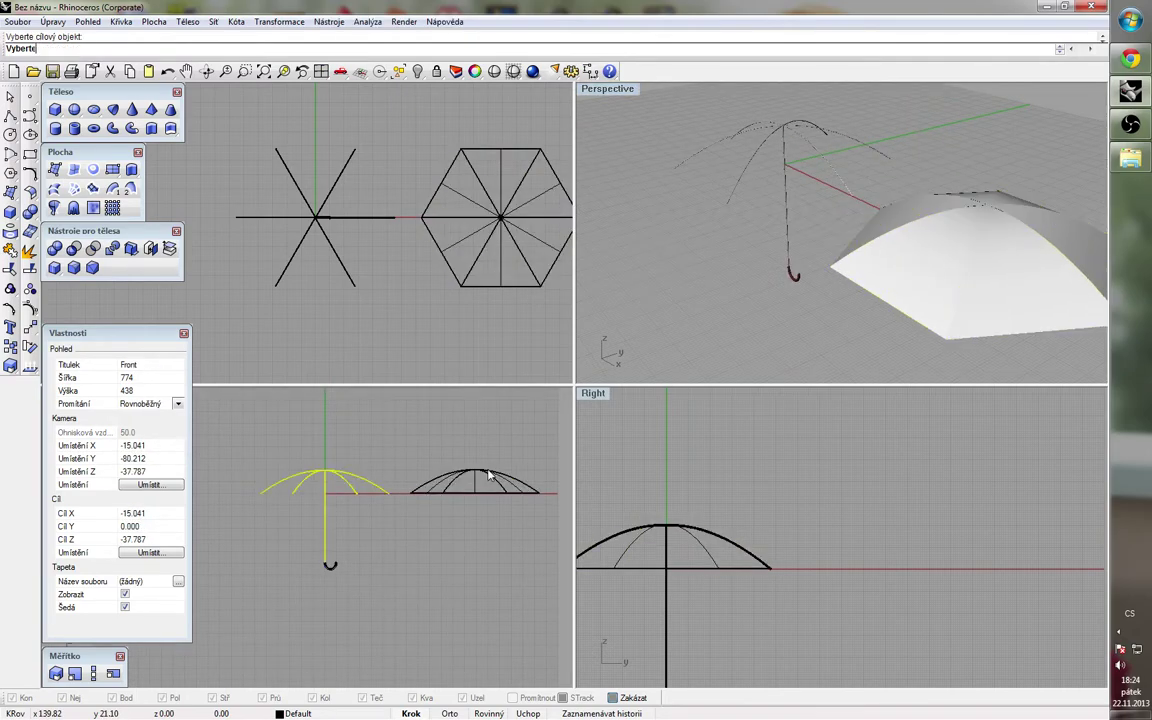
Step: Assign the canopy a basic material in a slightly muted yellow
click(482, 471)
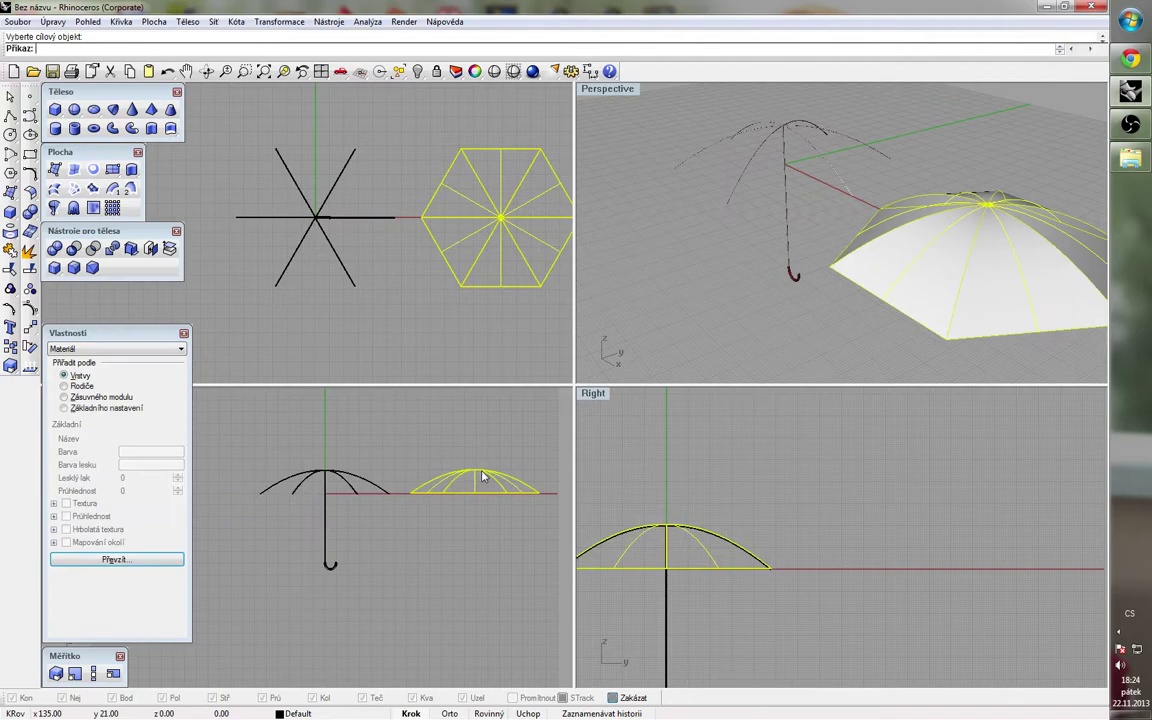
click(64, 408)
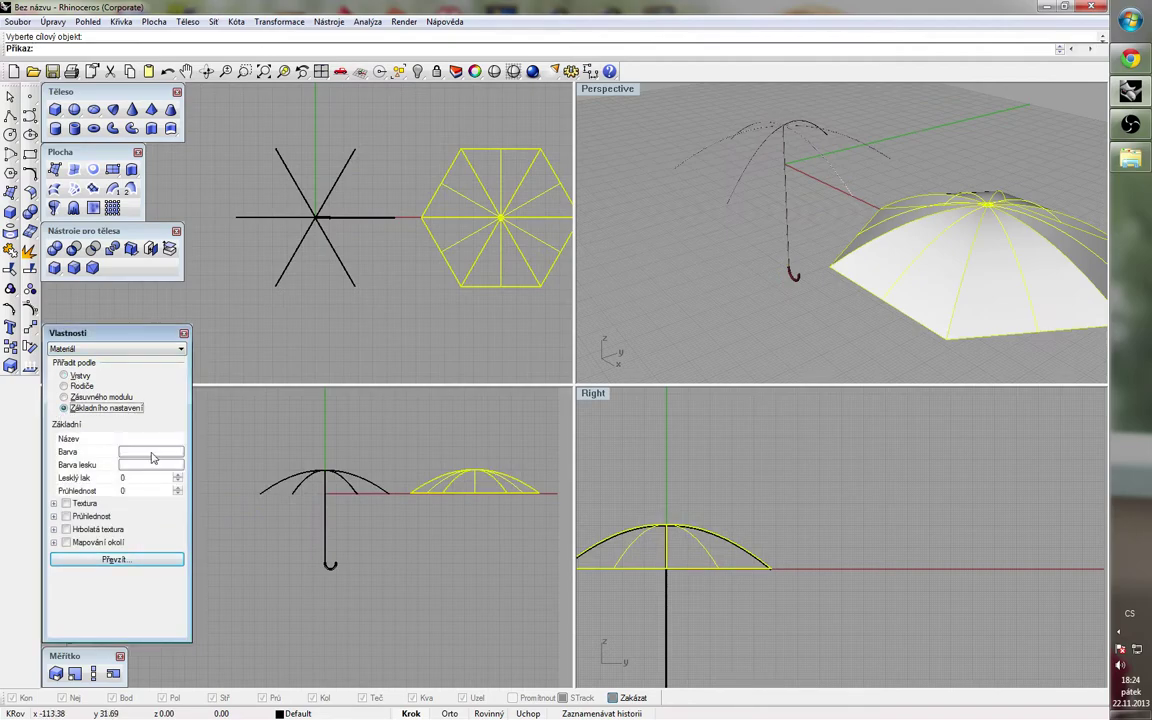
click(150, 452)
click(563, 279)
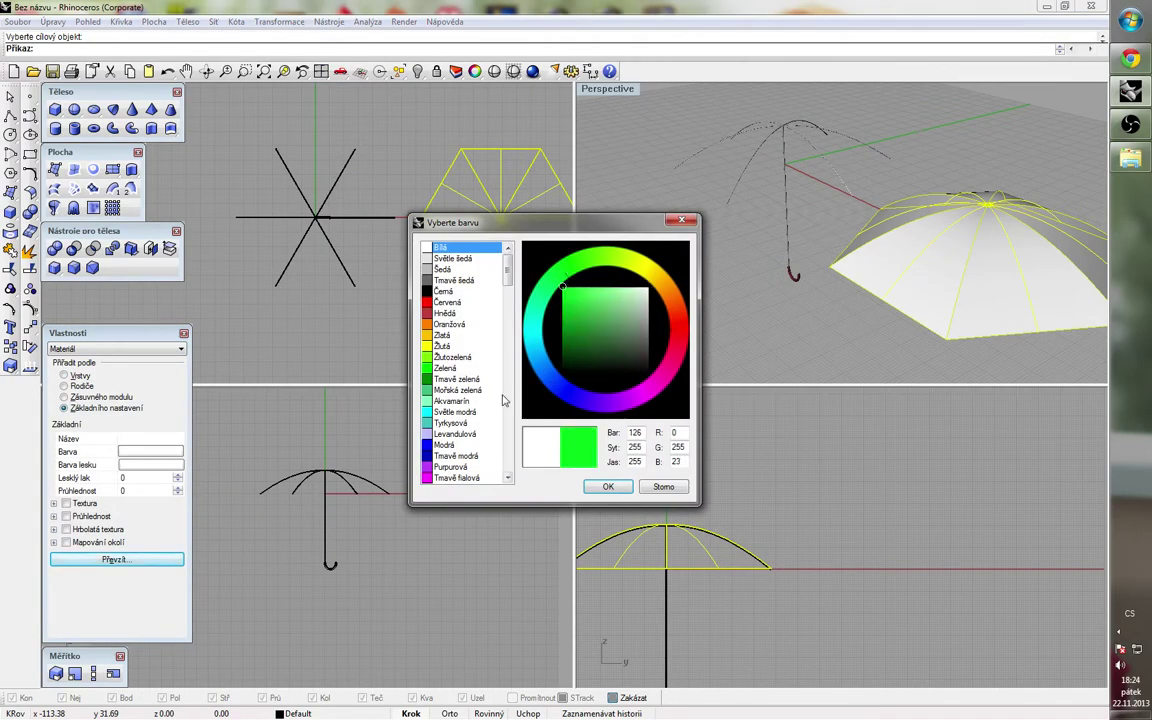
click(458, 346)
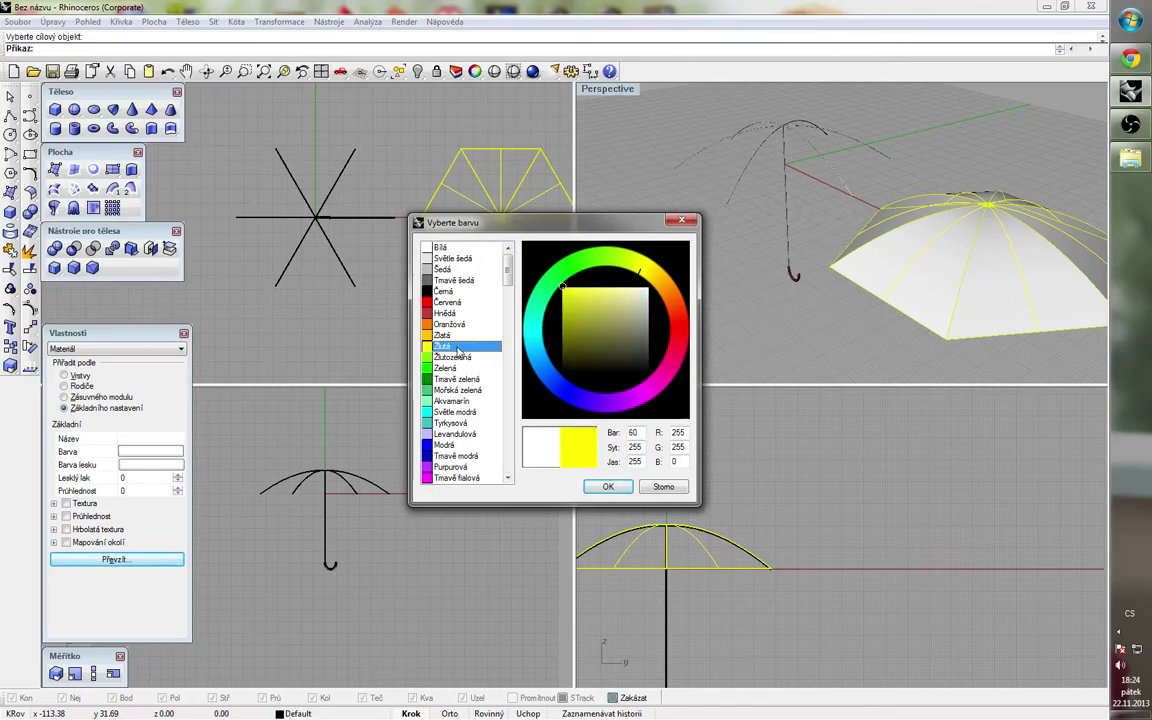
mouse_move(572, 310)
mouse_down()
mouse_move(569, 319)
mouse_move(569, 292)
mouse_up()
click(620, 489)
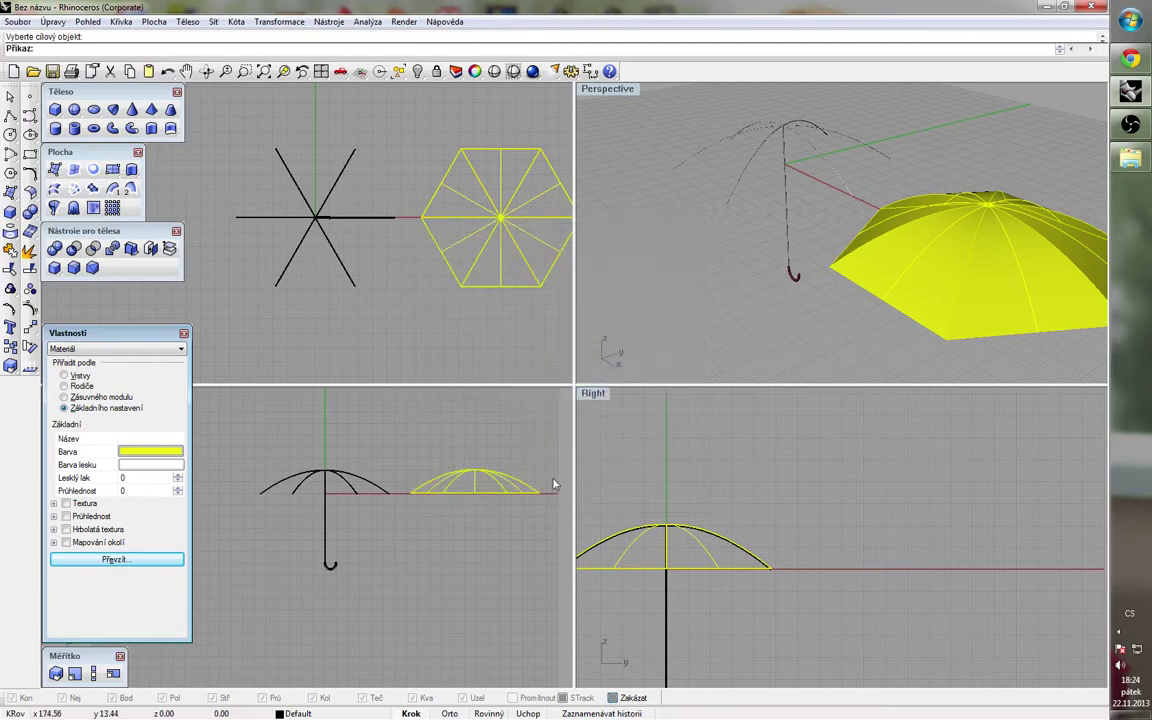
click(152, 558)
click(526, 421)
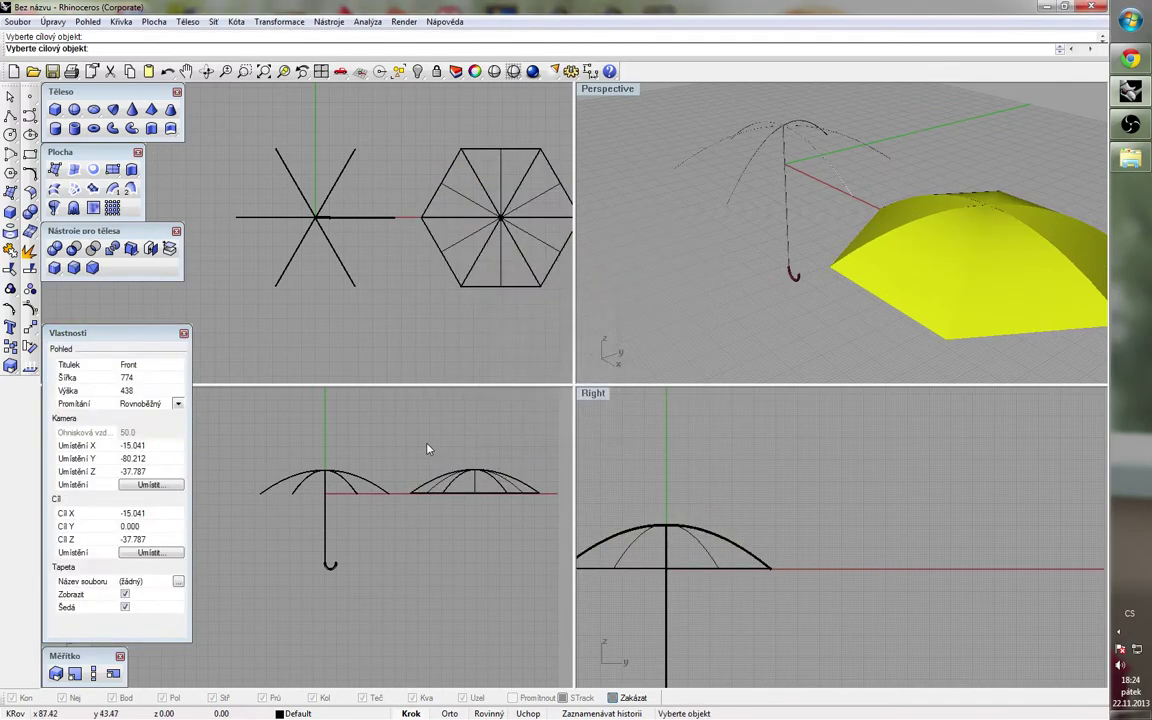
Step: Move the canopy onto the rib frame so that its apex is centred on the shaft, and deselect it
scroll(329, 489, up, 3)
scroll(276, 454, down, 2)
scroll(540, 520, up, 2)
click(540, 520)
drag(481, 522, 308, 507)
scroll(308, 507, up, 5)
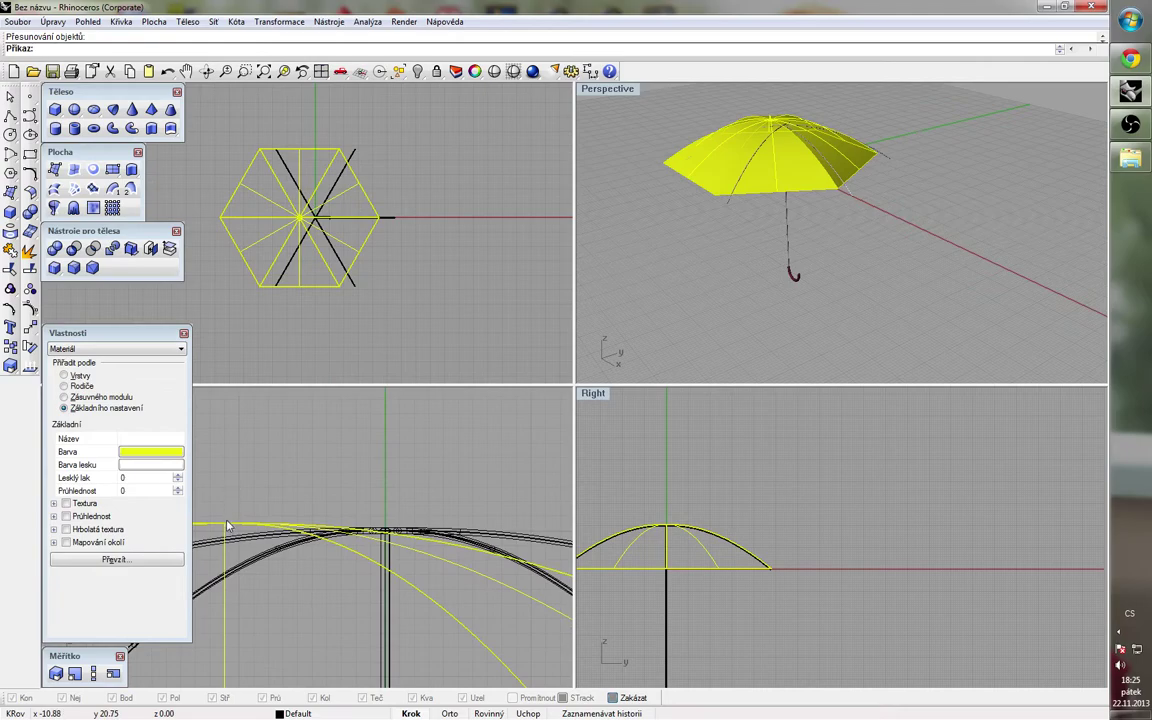
drag(222, 529, 370, 511)
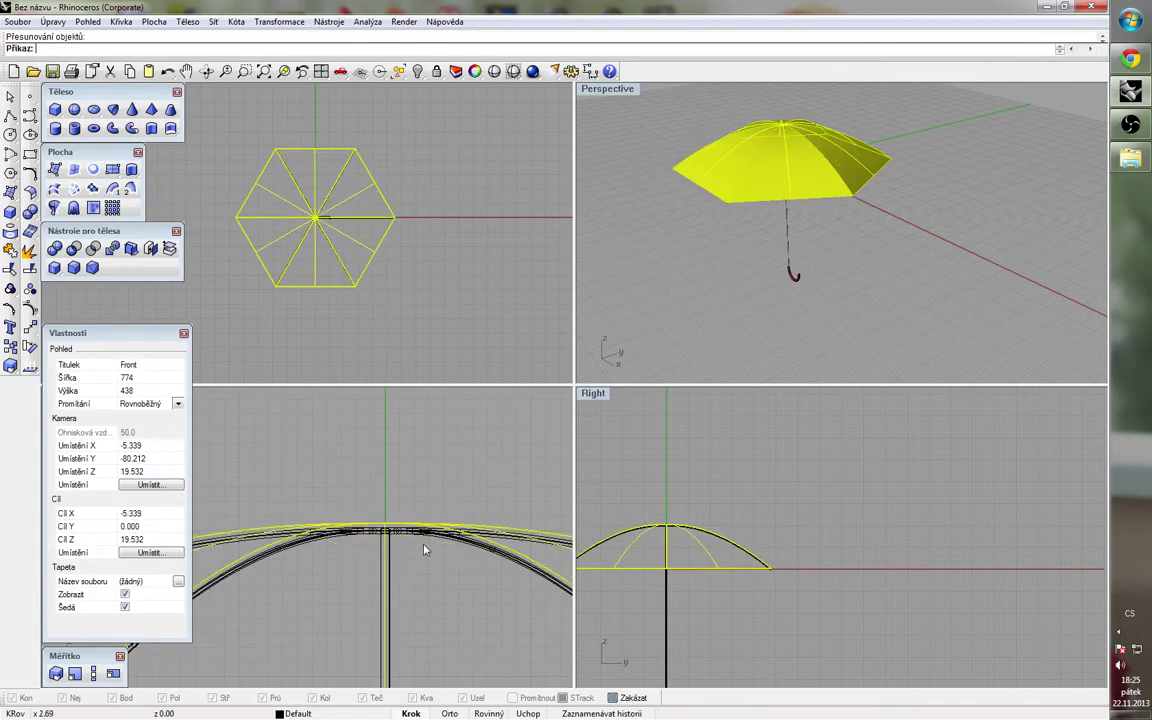
click(383, 475)
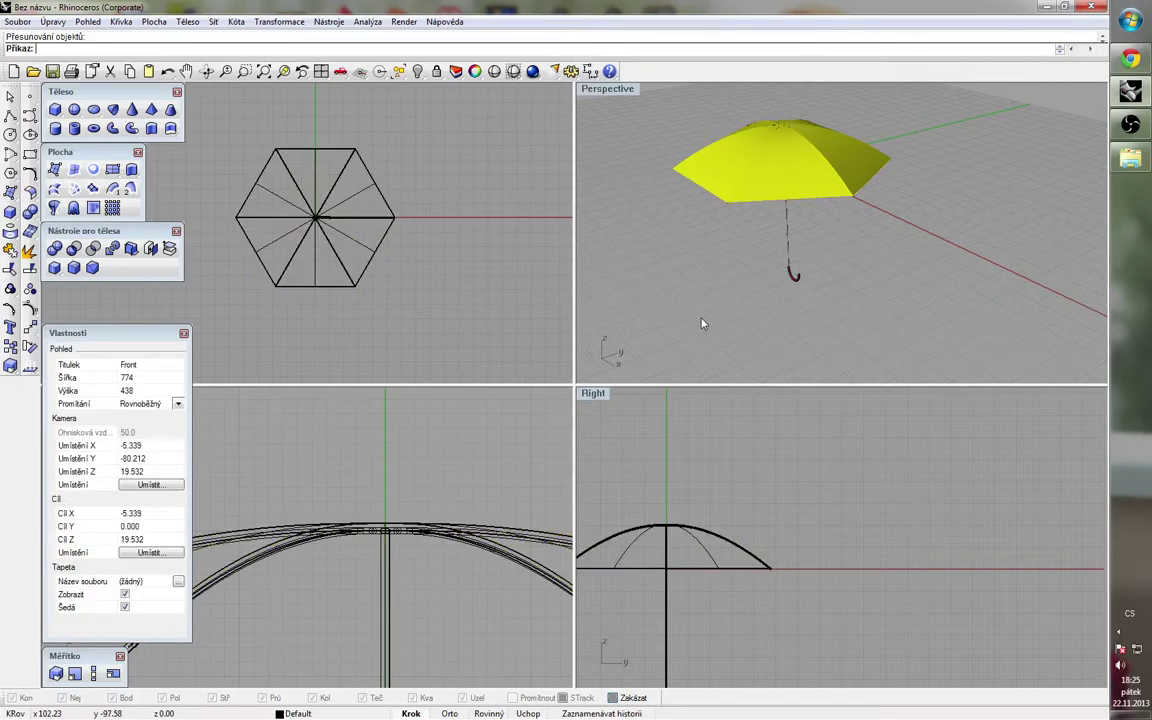
scroll(335, 461, down, 5)
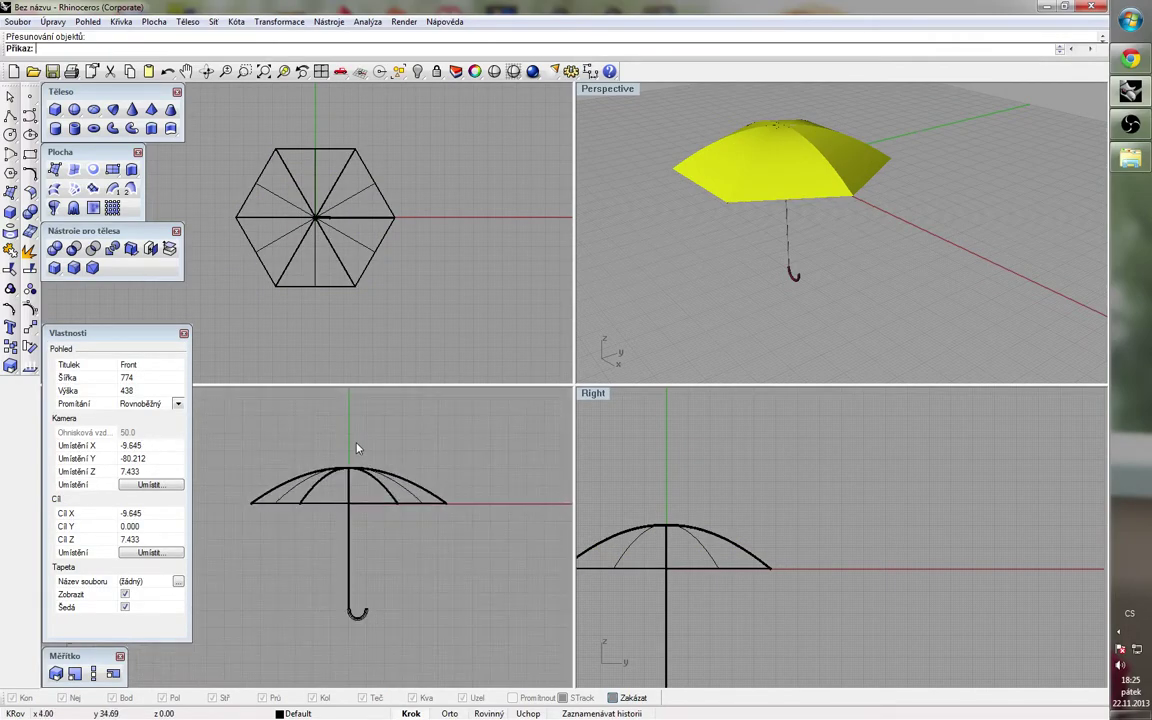
scroll(330, 480, up, 5)
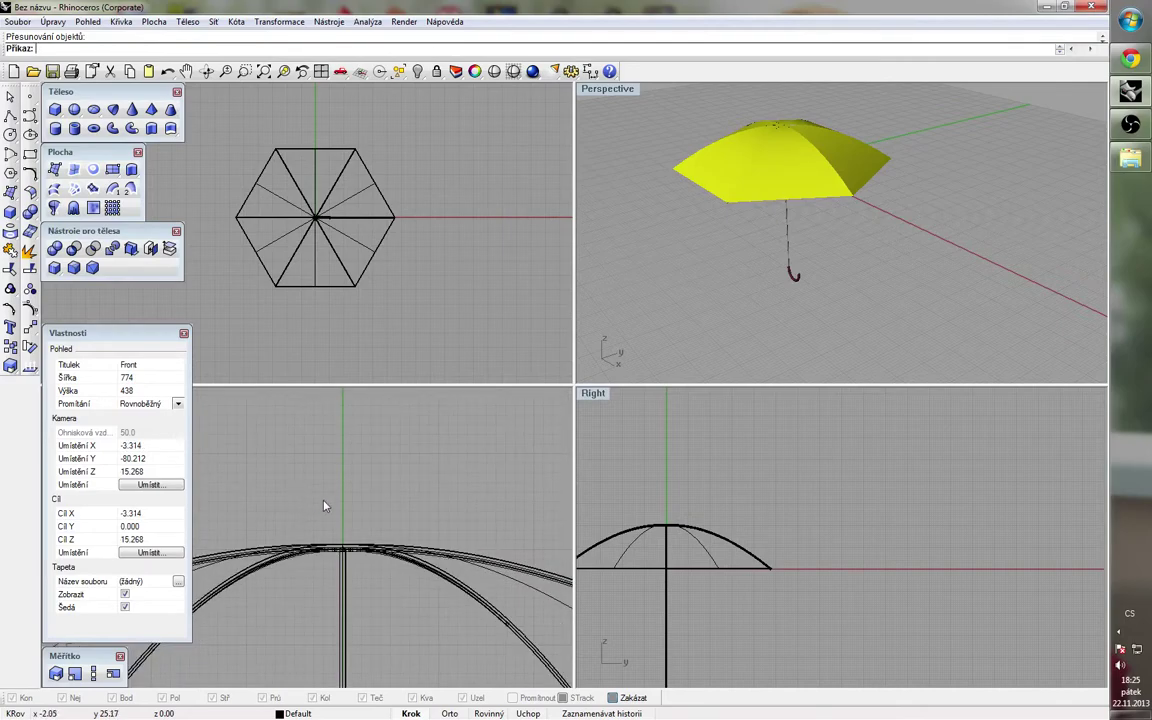
scroll(312, 224, up, 4)
scroll(312, 224, up, 4)
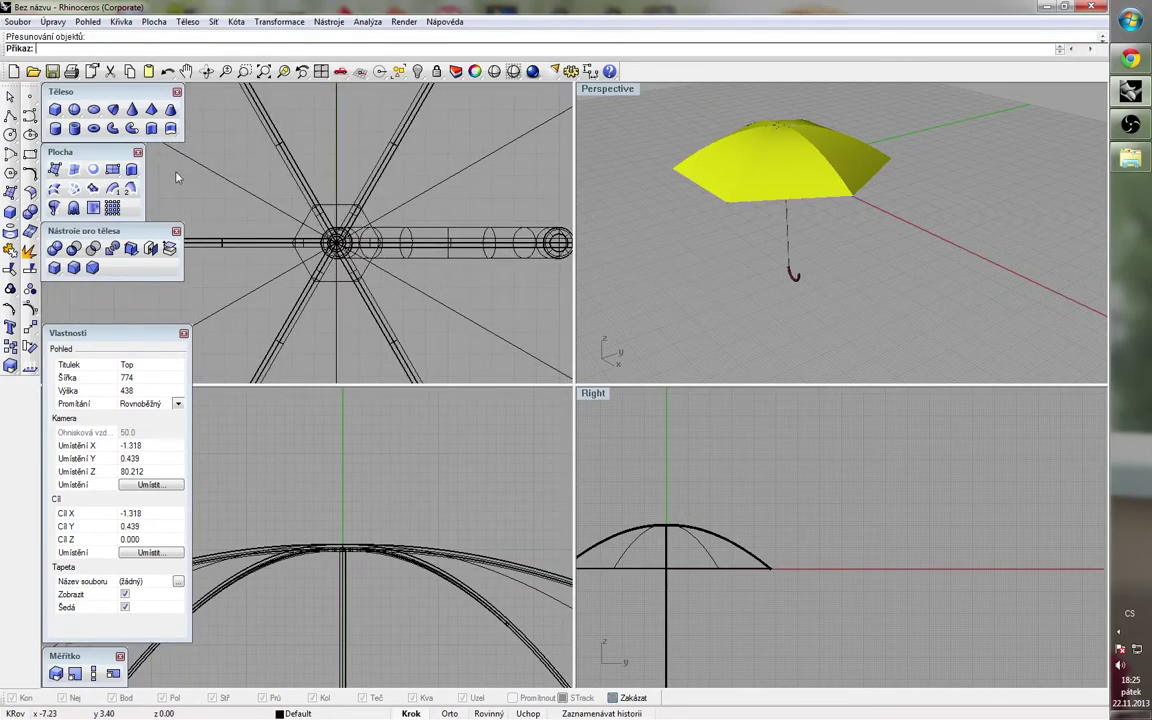
click(132, 109)
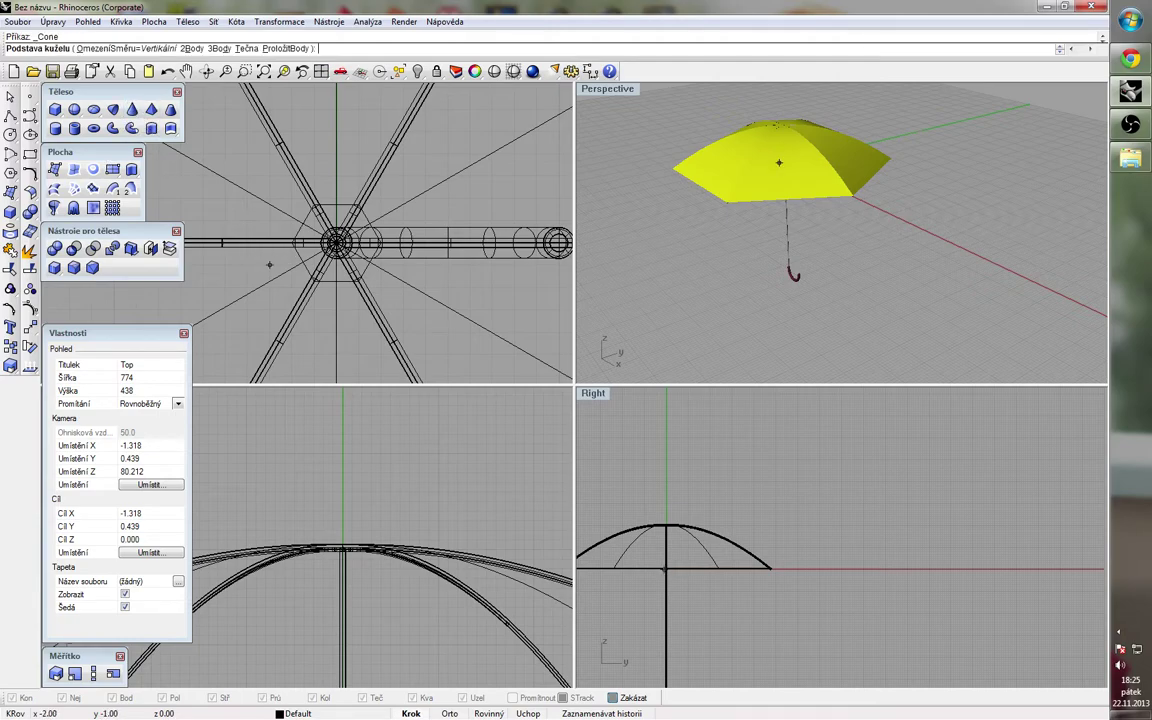
click(337, 243)
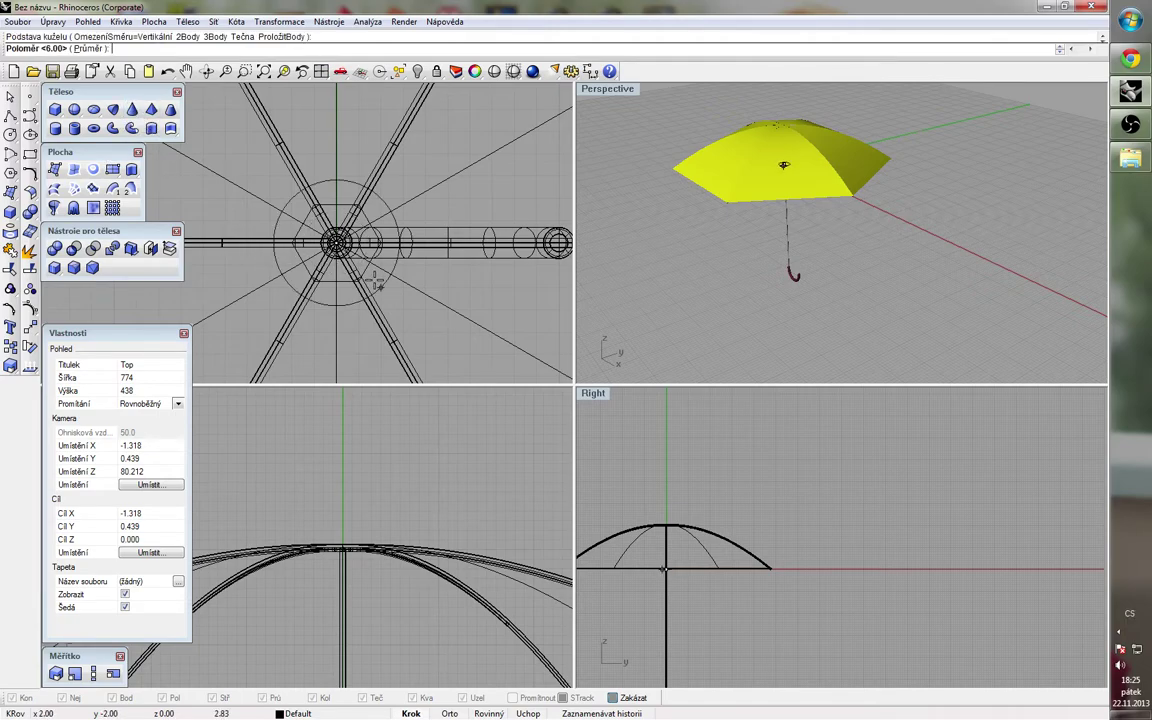
click(371, 279)
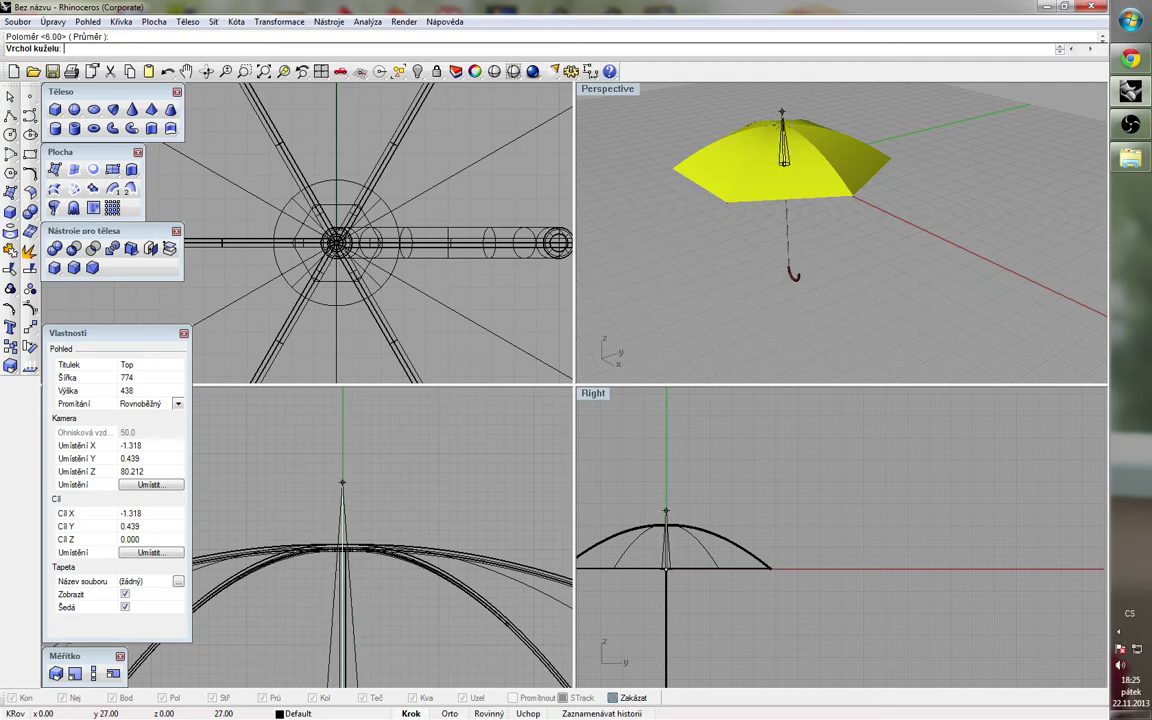
scroll(332, 483, down, 7)
scroll(378, 625, up, 4)
scroll(358, 560, up, 2)
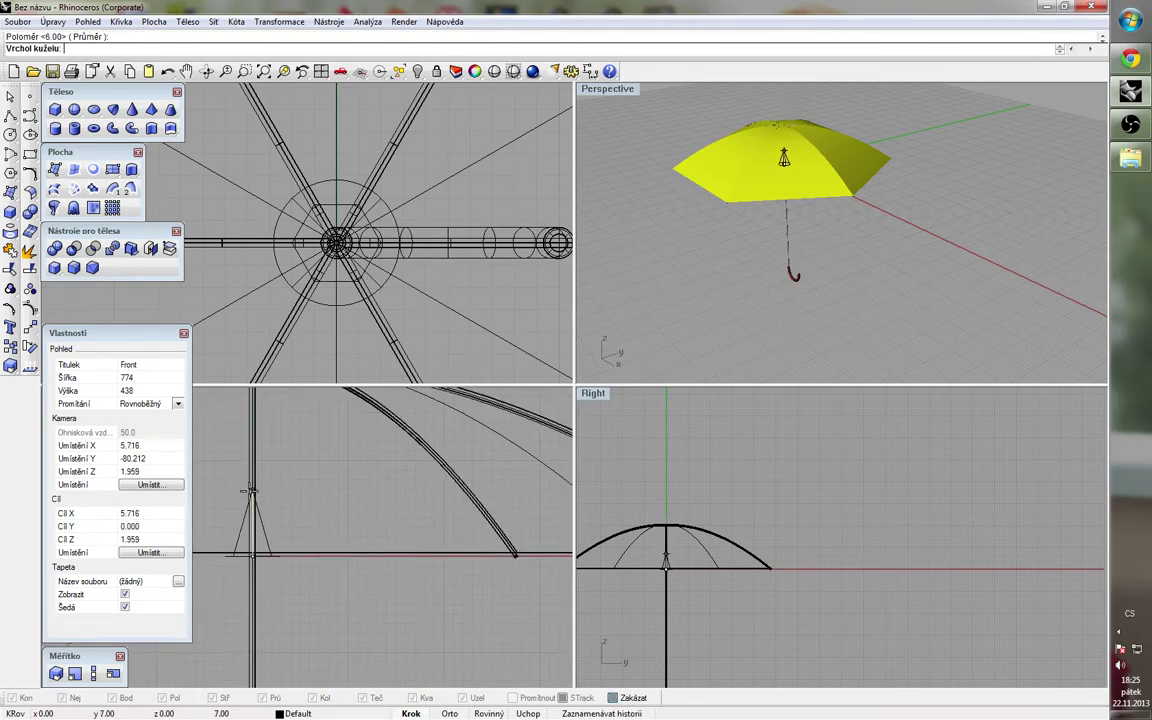
key(Escape)
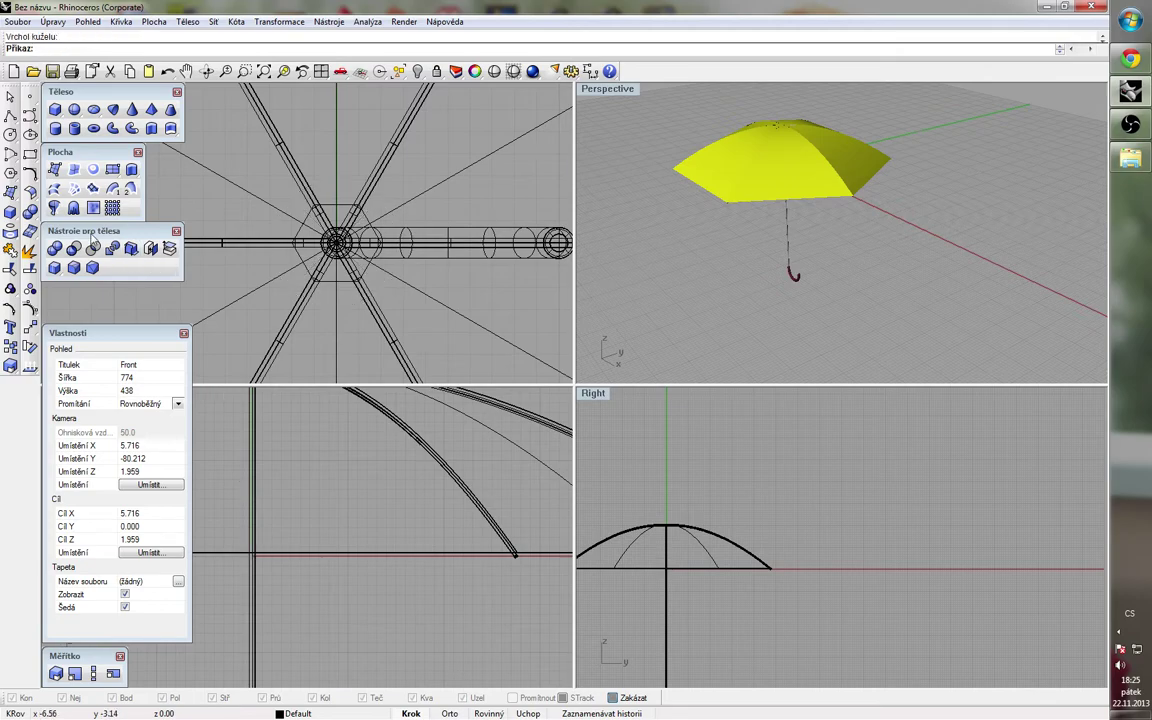
Step: Create a slim vertical cone about 5 units high centred on the shaft, and move it up onto the canopy's apex as a tip
key(Return)
click(337, 243)
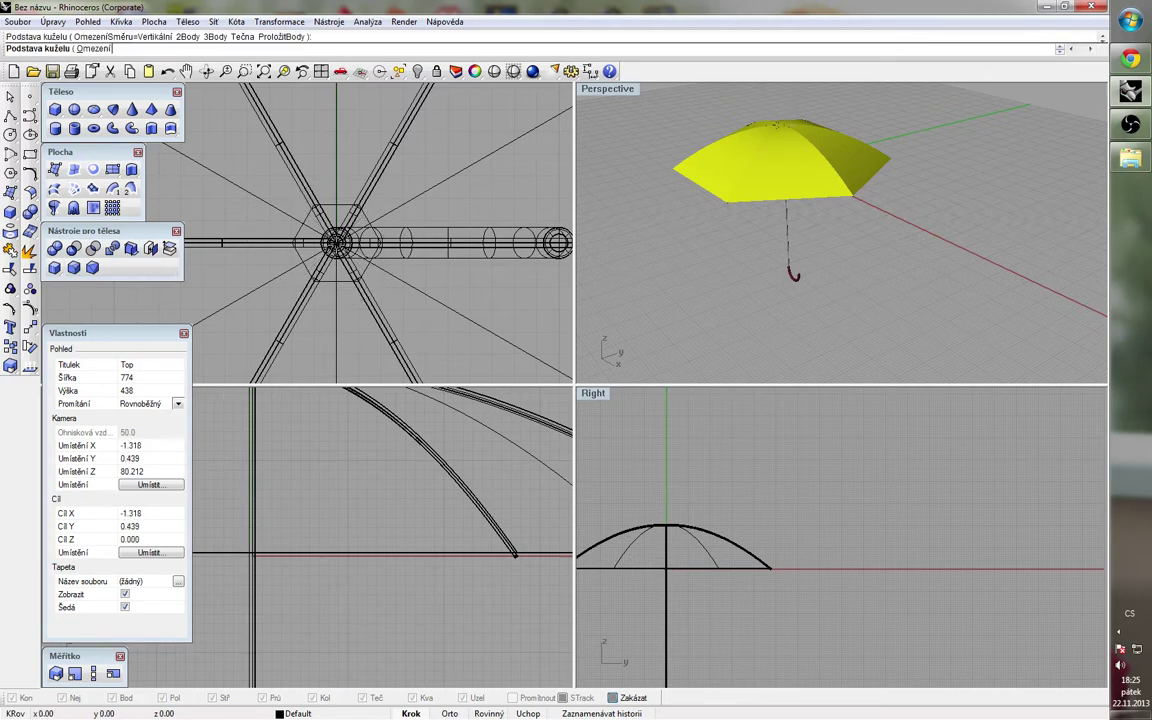
click(258, 556)
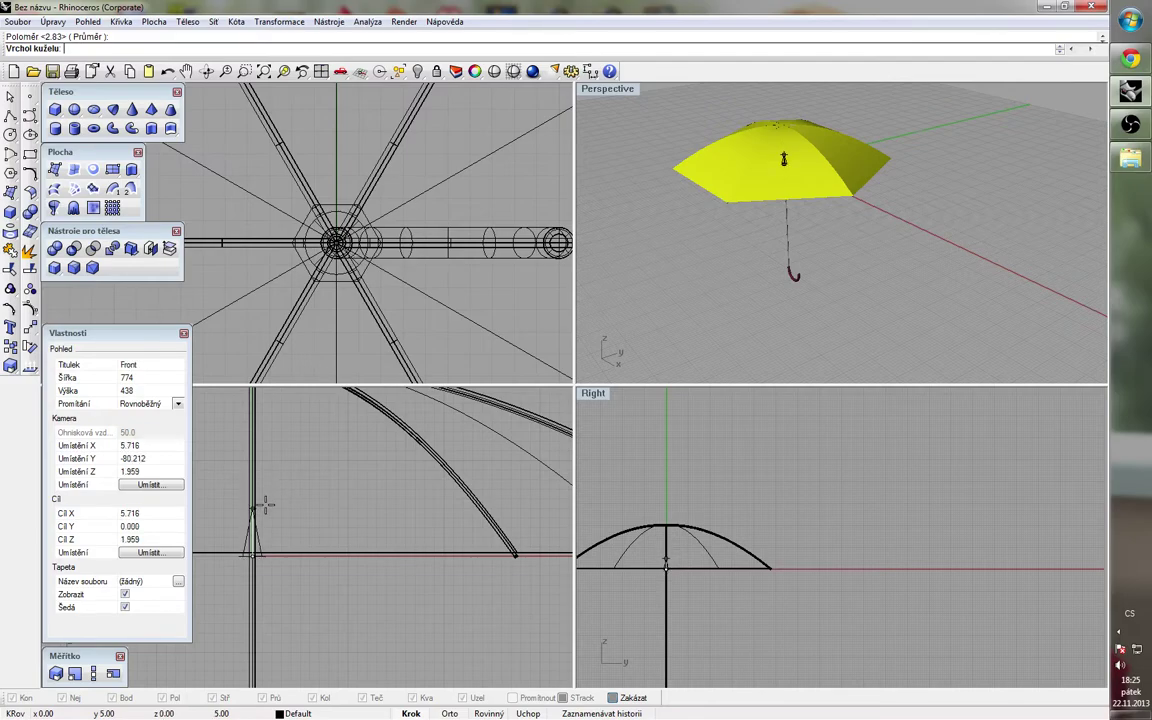
click(262, 505)
scroll(290, 625, down, 3)
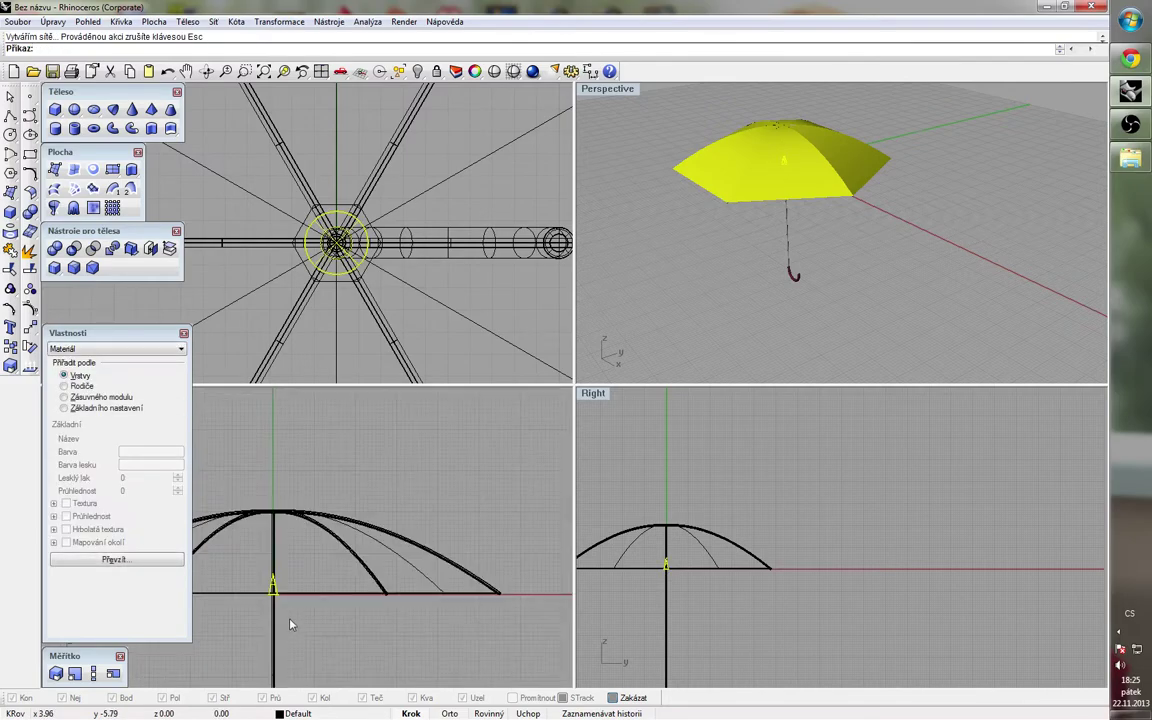
drag(274, 587, 278, 514)
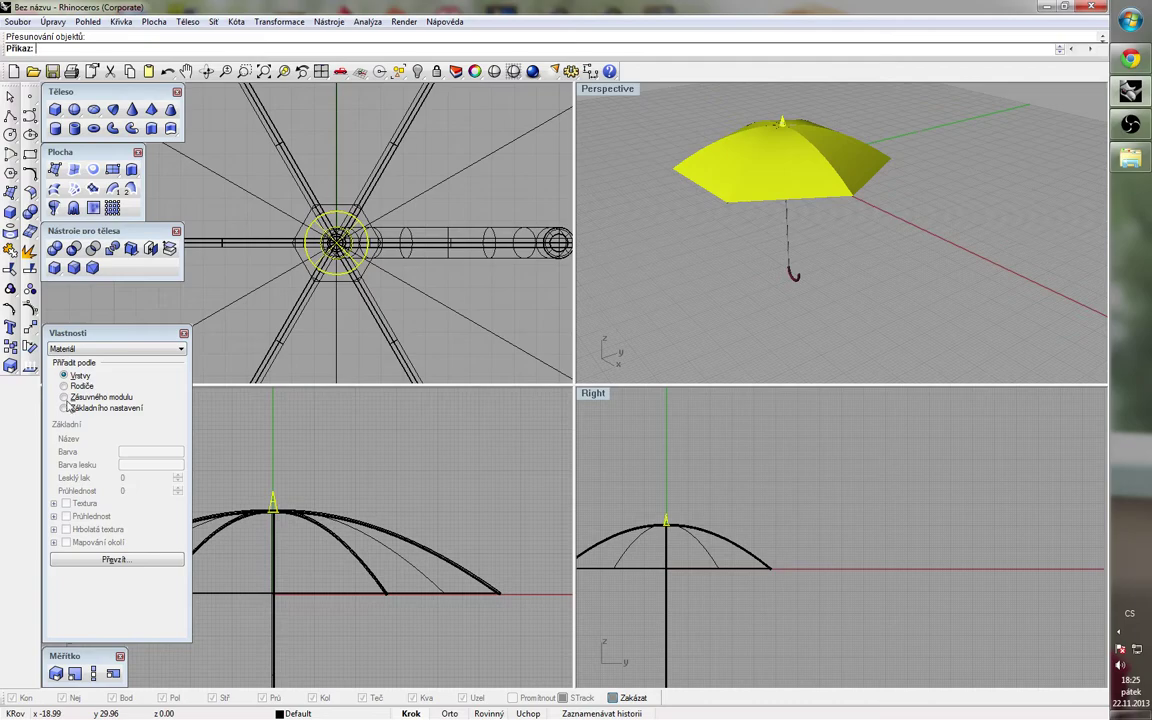
Step: Assign the tip cone a basic material in black, and try to match all its material and mapping properties
click(65, 408)
click(138, 450)
drag(596, 346, 617, 400)
click(603, 482)
click(606, 486)
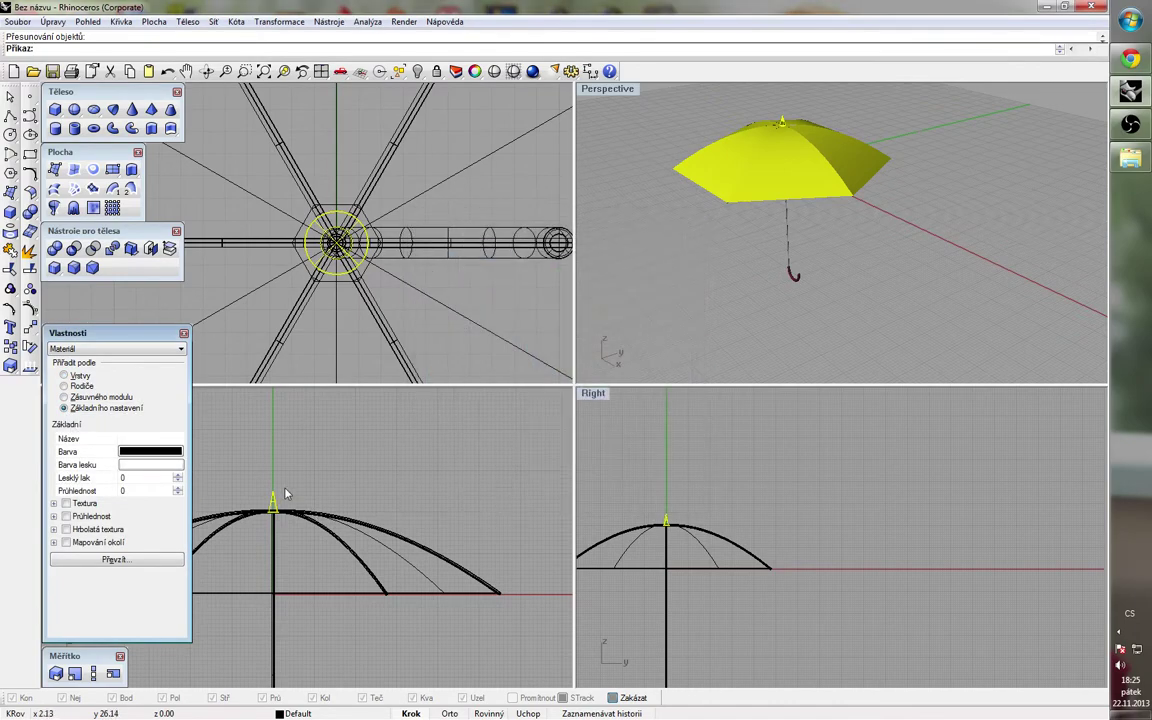
click(137, 561)
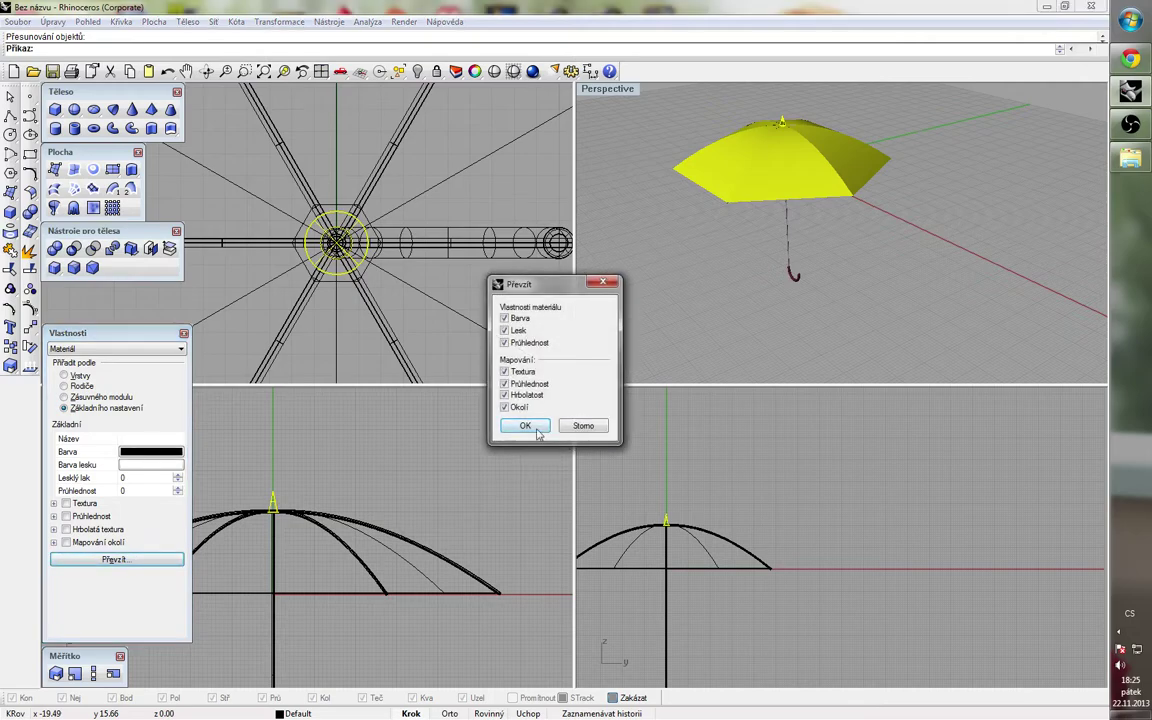
click(535, 428)
Step: Examine the tip cone and the assembled umbrella from several angles in the perspective, top and front views
scroll(787, 162, up, 8)
scroll(802, 206, down, 4)
right_drag(777, 275, 668, 272)
right_drag(739, 298, 685, 238)
scroll(322, 205, down, 18)
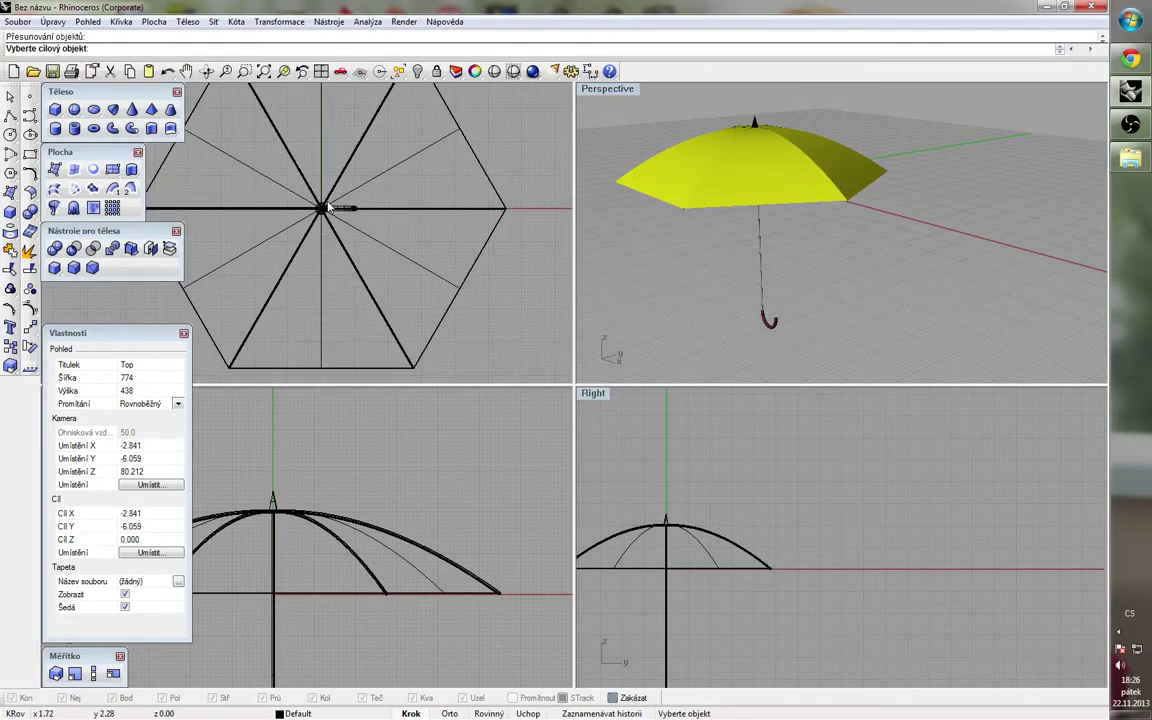
right_drag(322, 222, 323, 262)
scroll(382, 485, down, 6)
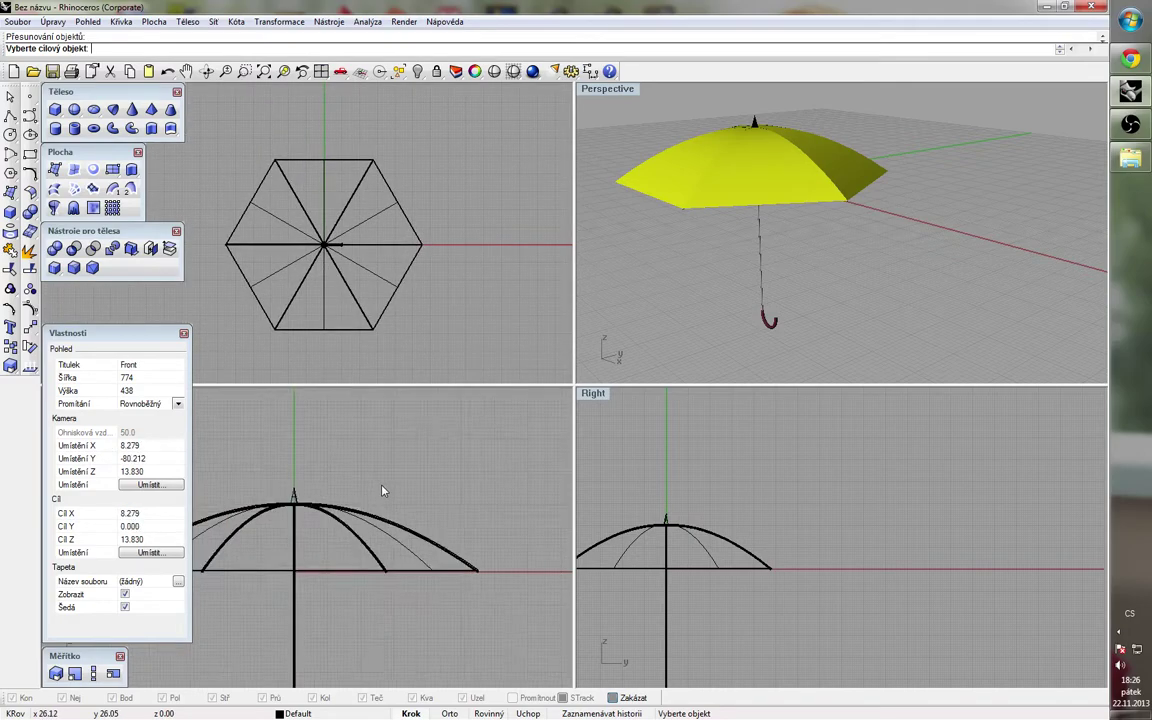
scroll(334, 521, up, 6)
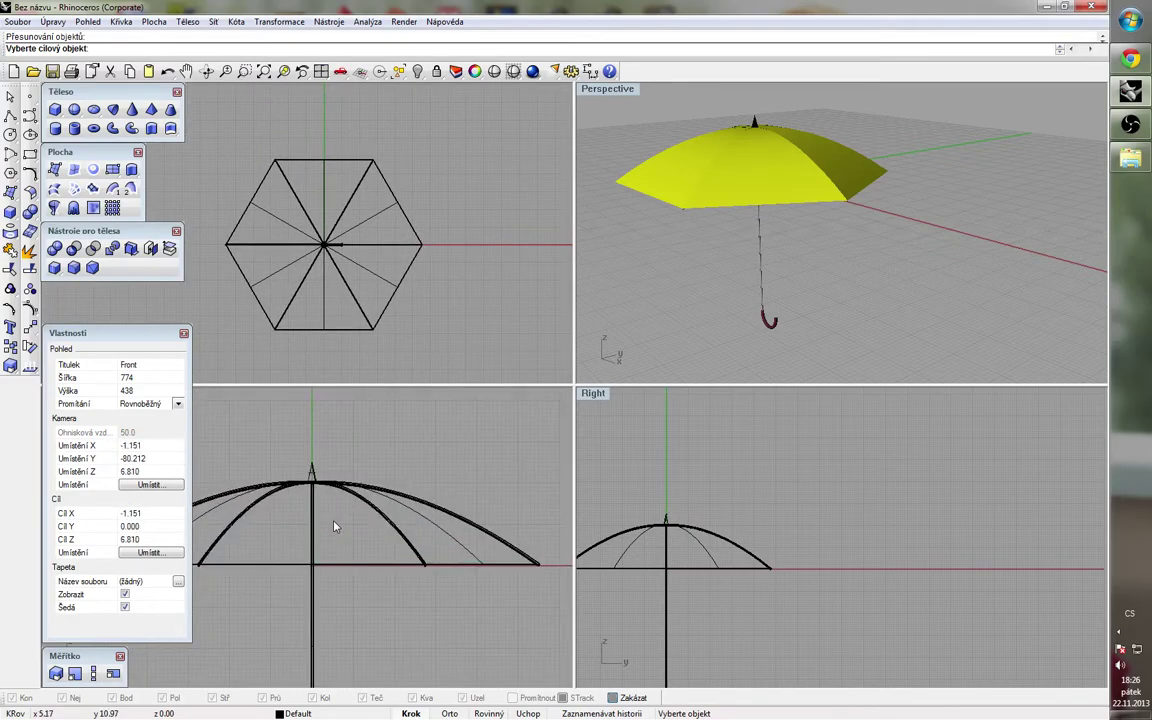
Step: Close the properties panel and create a cylinder about 1.41 units in radius and 3 units high centred on the shaft
click(184, 334)
scroll(308, 245, up, 6)
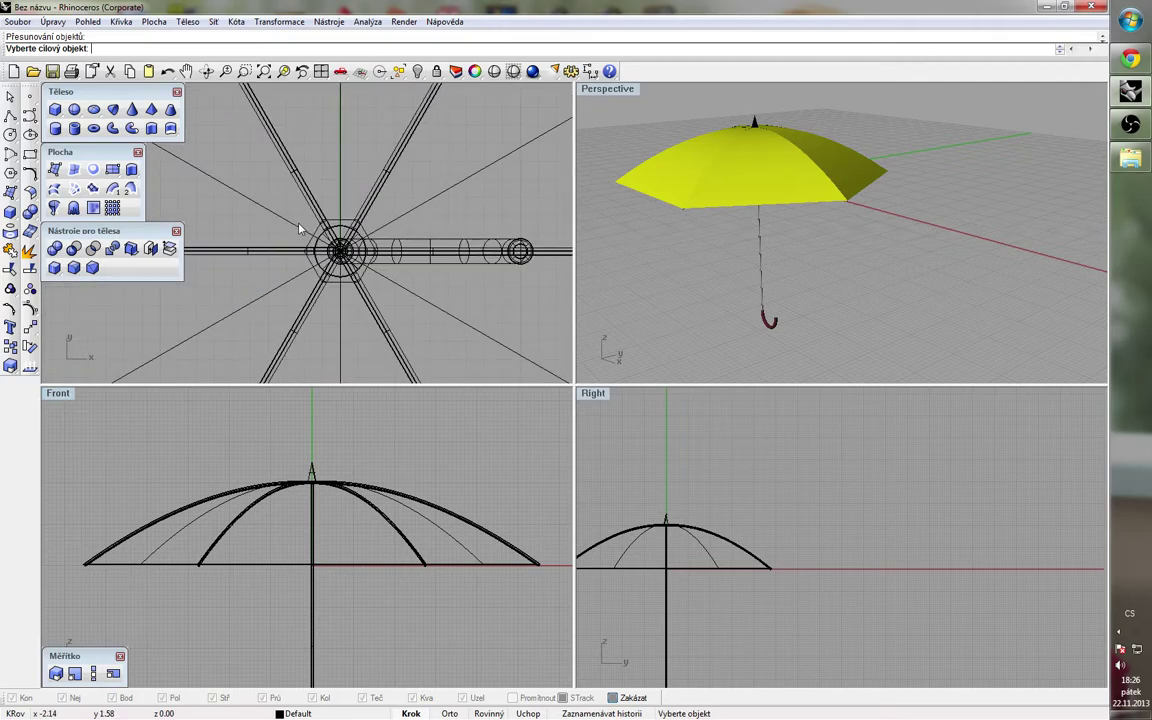
scroll(298, 229, up, 1)
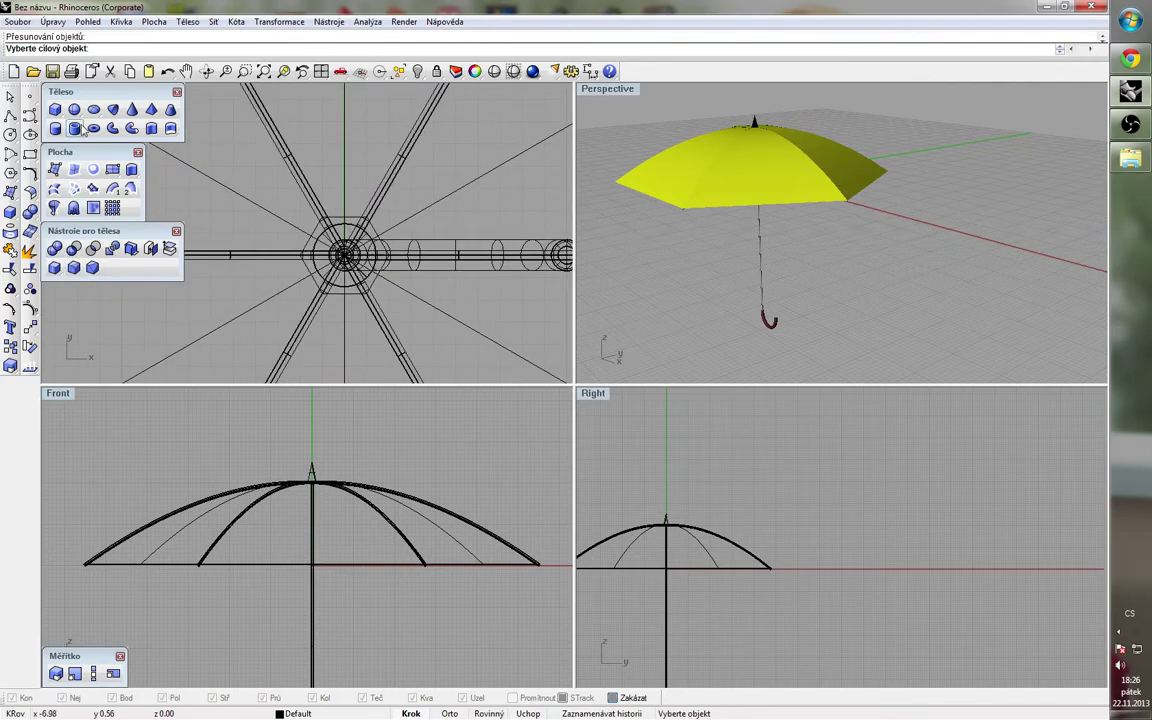
click(74, 128)
click(345, 255)
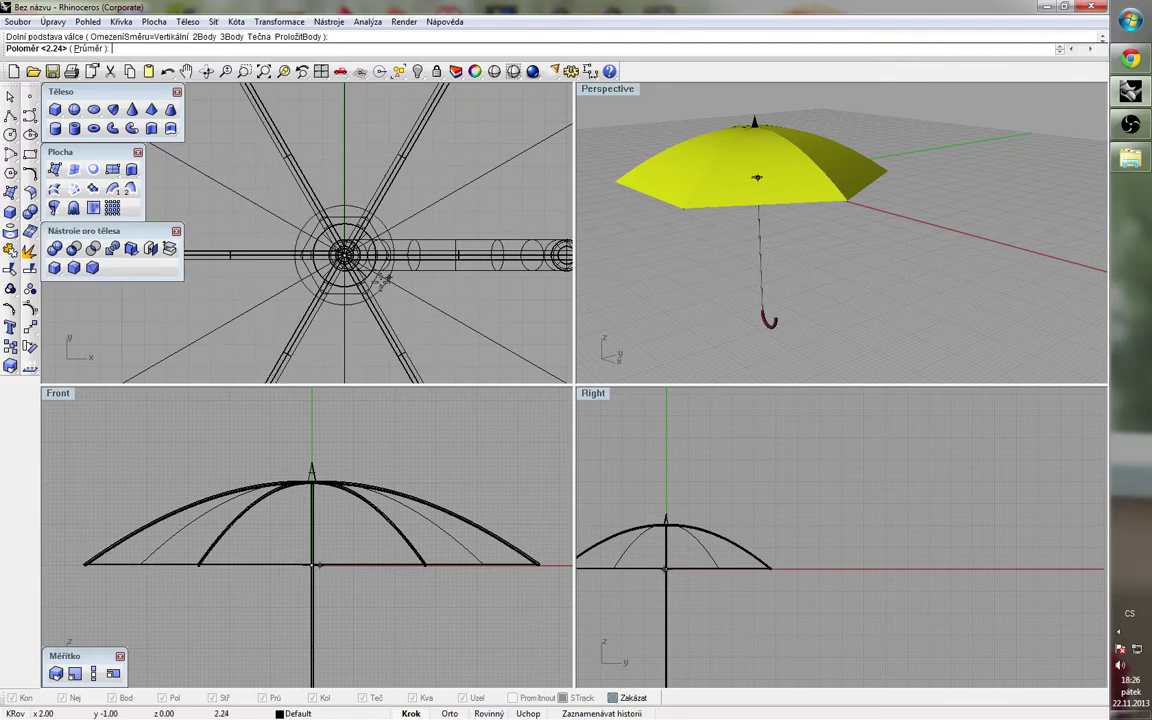
click(384, 281)
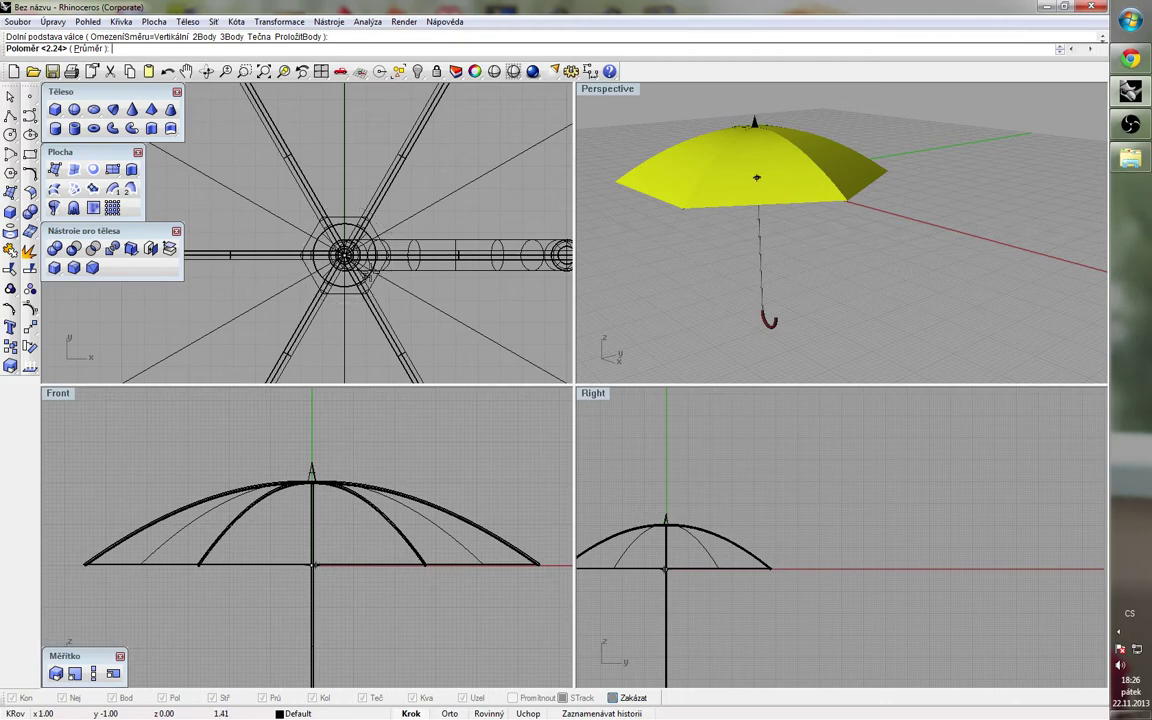
click(316, 553)
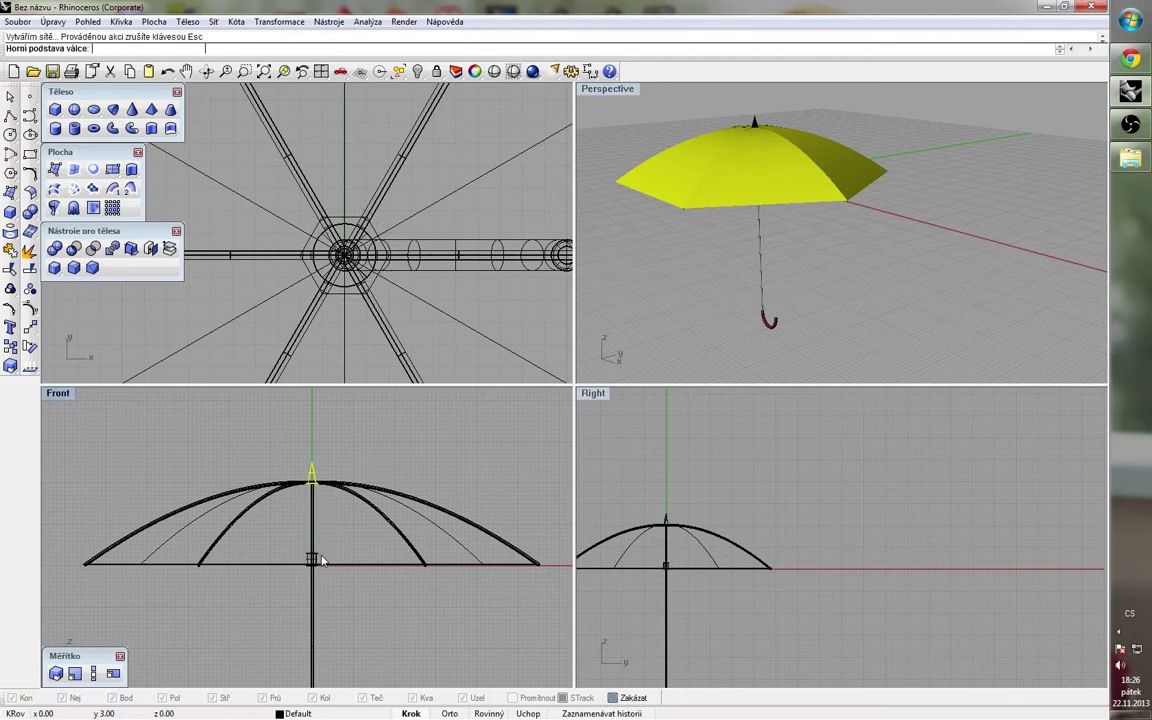
Step: Move the small cylinder up the shaft so it sits as a collar beneath the canopy, and deselect it
scroll(310, 551, up, 4)
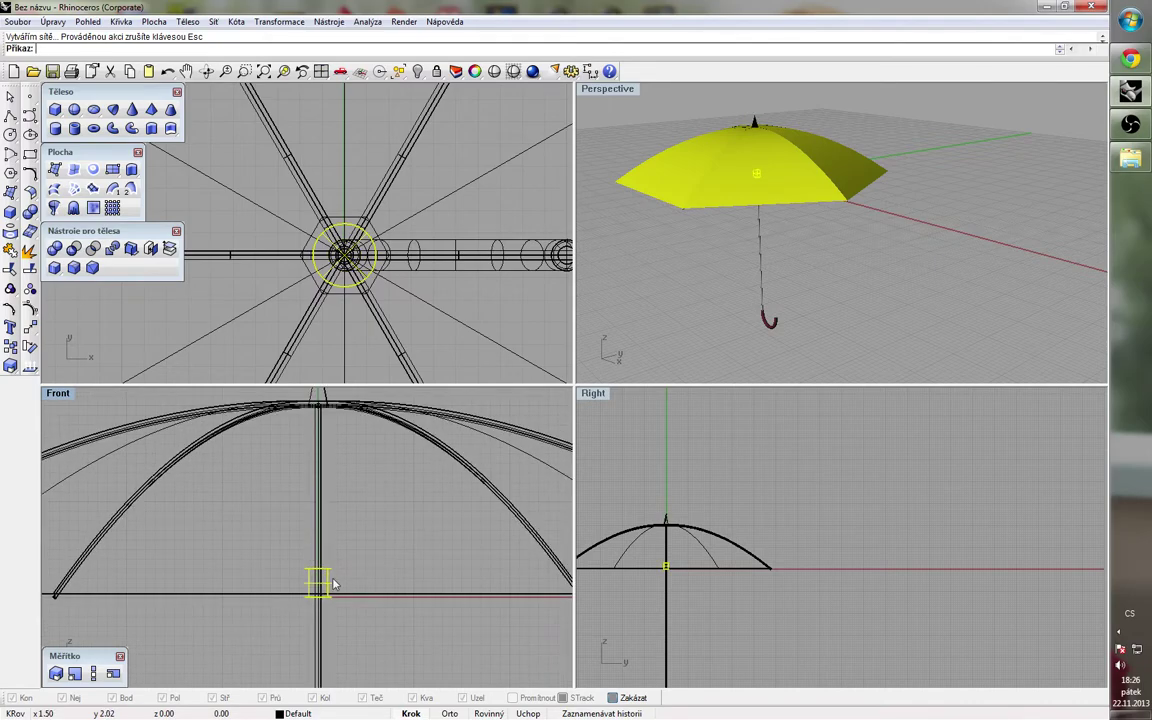
drag(329, 584, 333, 535)
right_drag(720, 270, 739, 203)
click(698, 336)
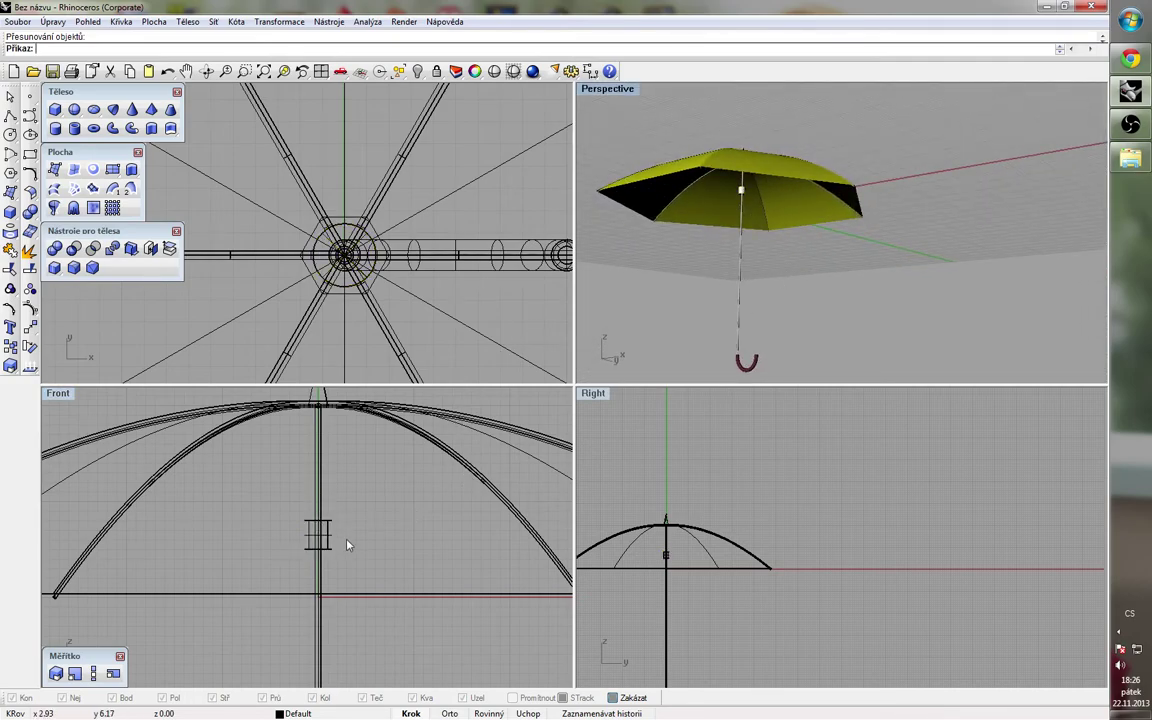
Step: Draw a straight polyline about 27.9 units long in the front view from the collar's upper edge to the middle of the outer rib
scroll(330, 283, down, 8)
scroll(317, 563, down, 3)
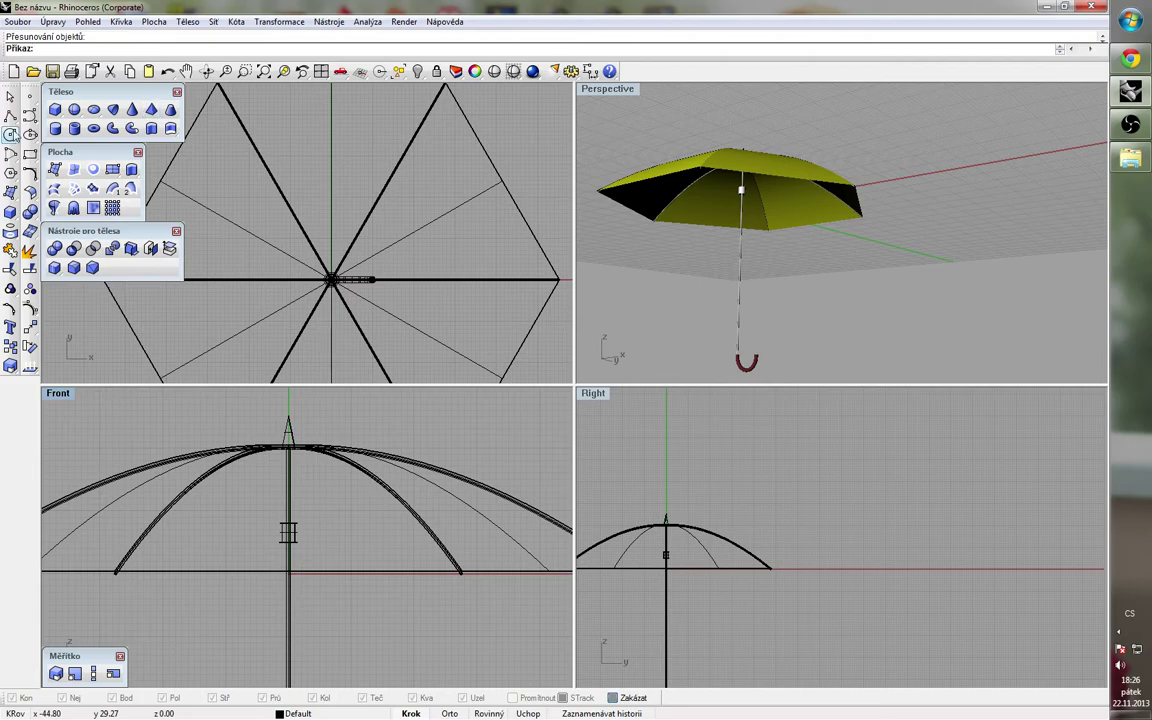
click(10, 115)
scroll(350, 497, up, 5)
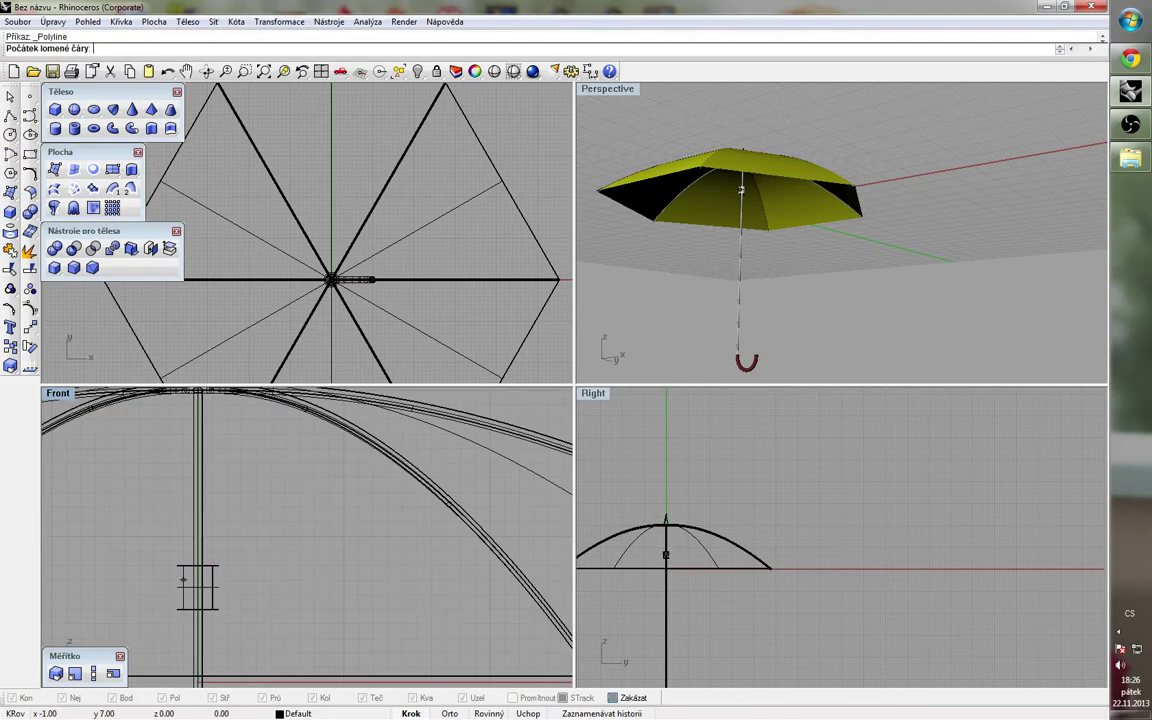
click(210, 567)
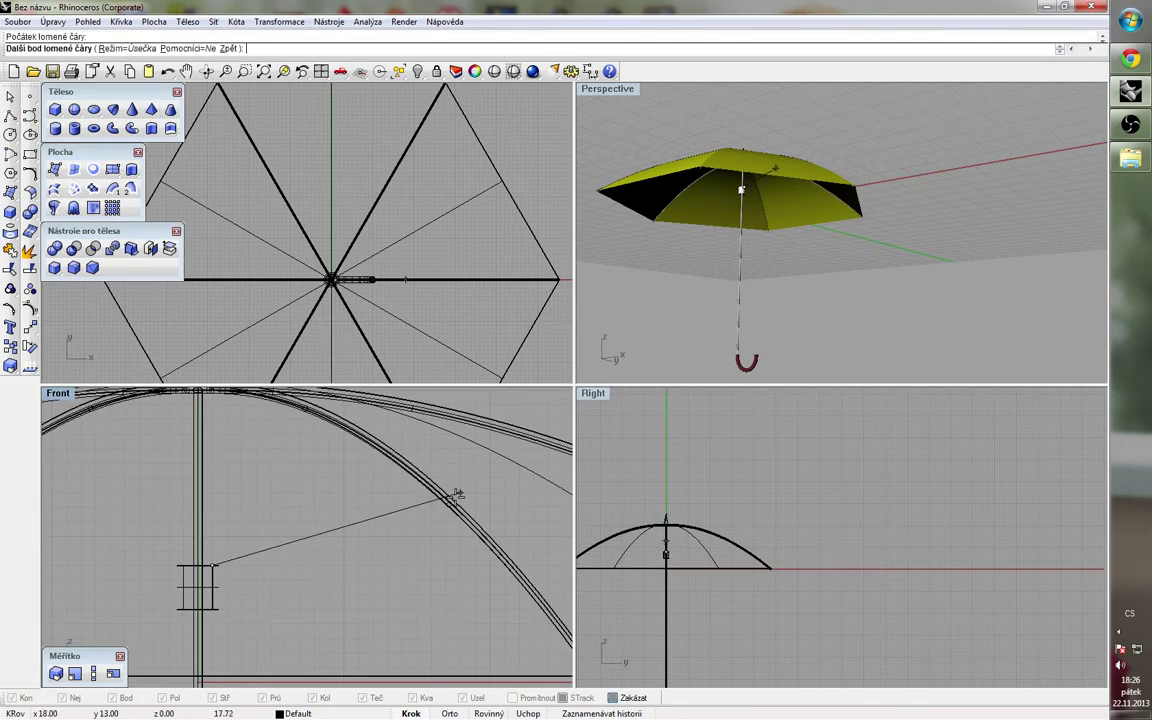
scroll(278, 540, down, 1)
scroll(363, 550, down, 2)
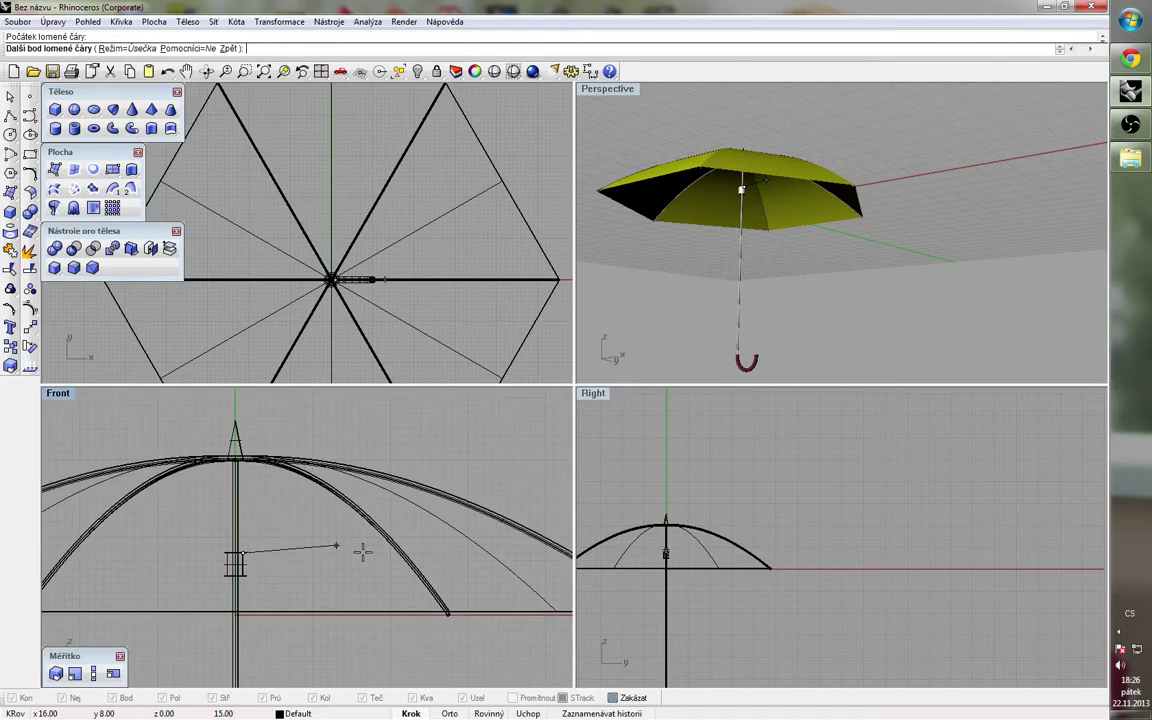
scroll(371, 583, down, 1)
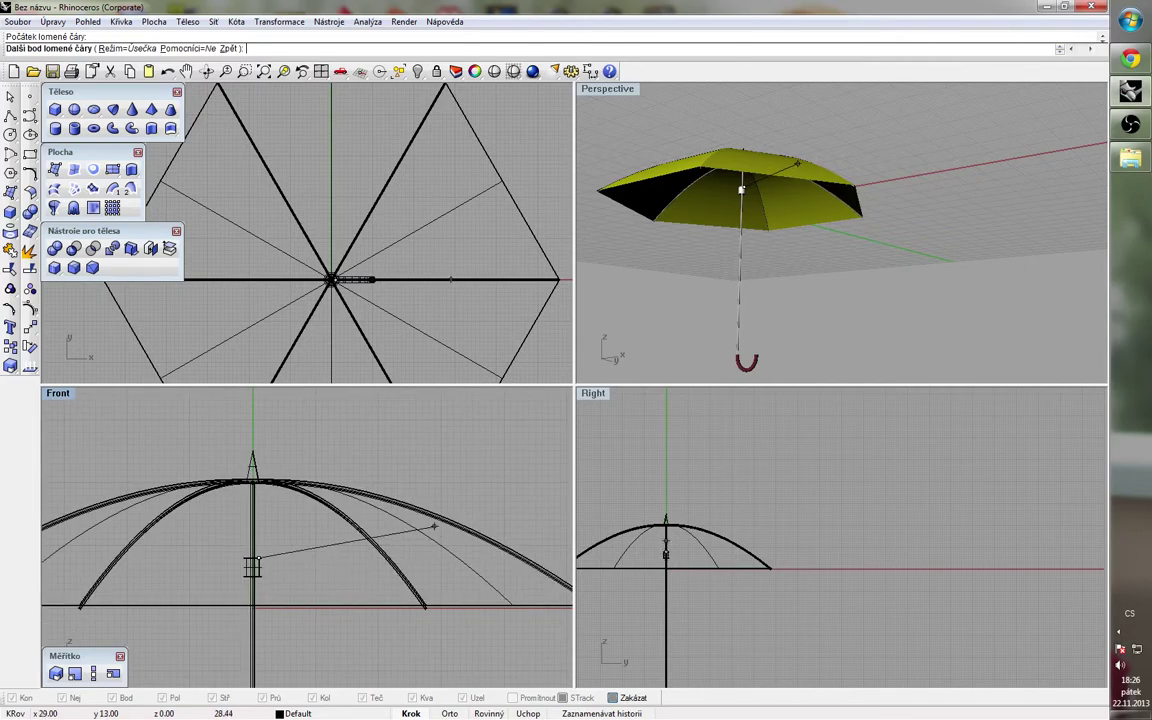
scroll(436, 528, up, 2)
scroll(400, 521, up, 2)
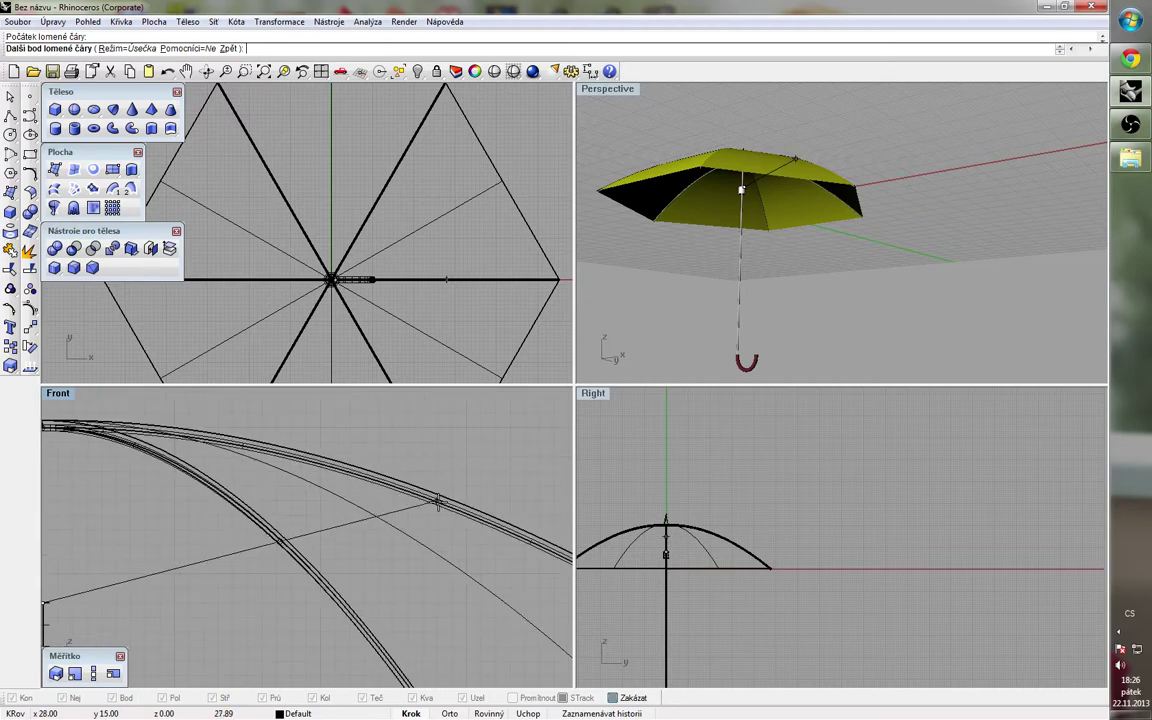
click(437, 502)
key(Return)
scroll(424, 516, down, 4)
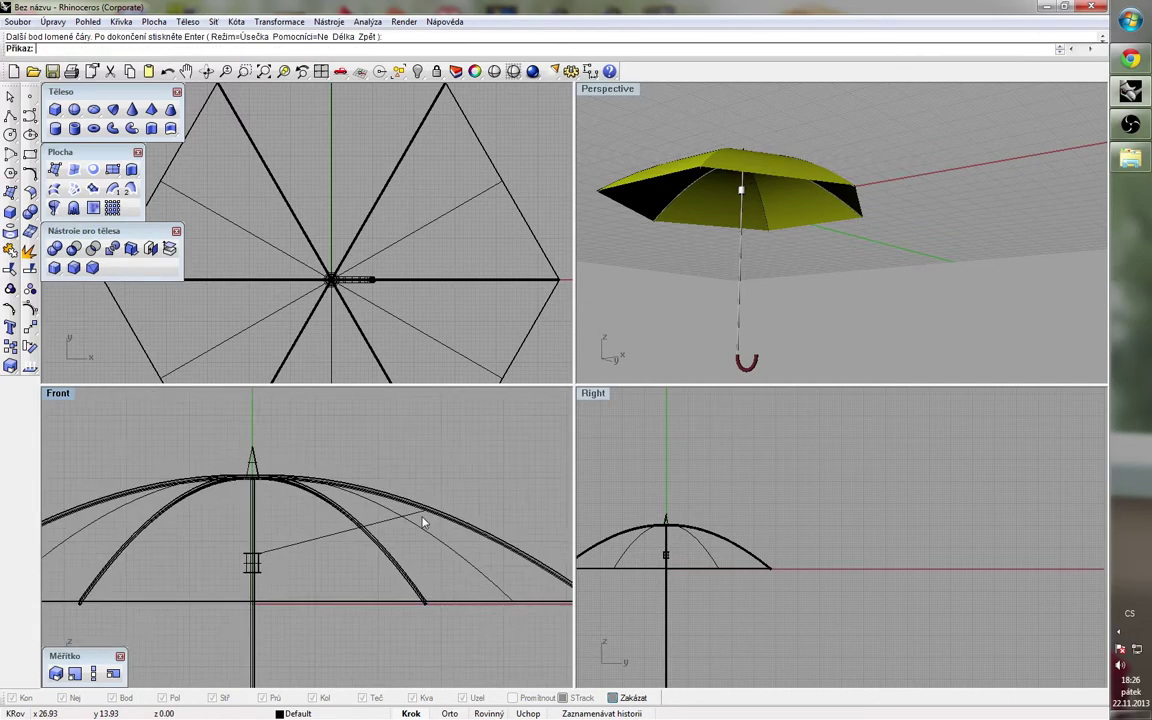
Step: Create a pipe with radius 0.3 along the strut line, and delete the source line
click(313, 543)
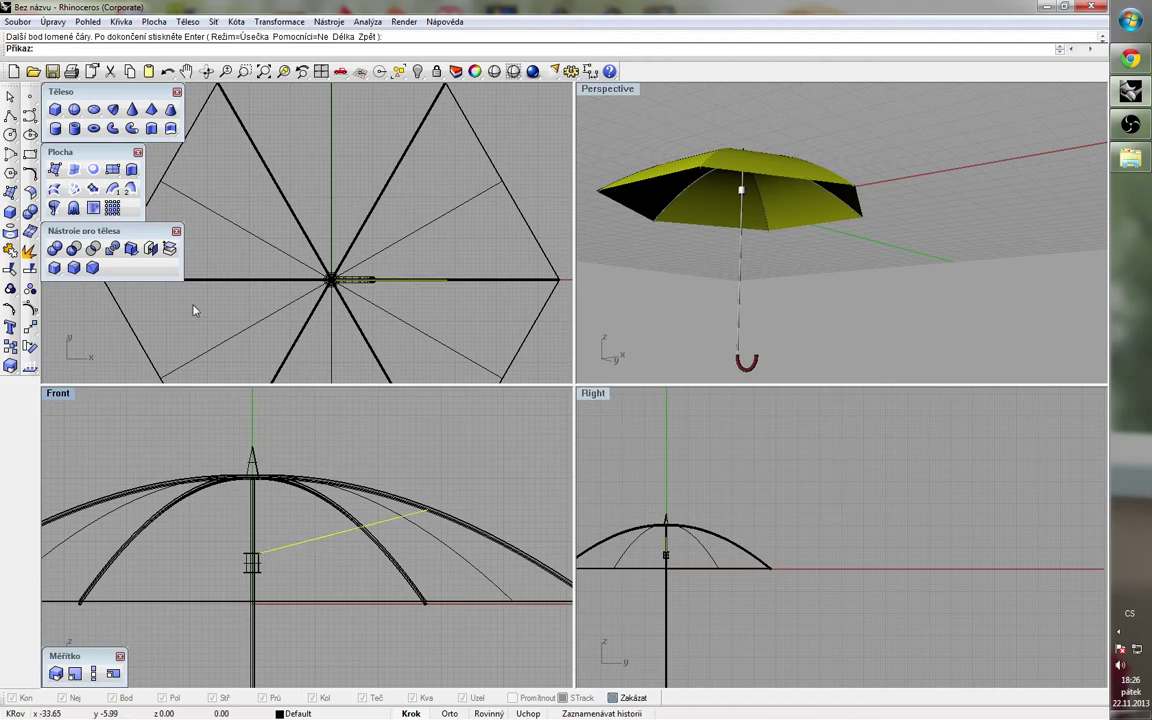
click(111, 126)
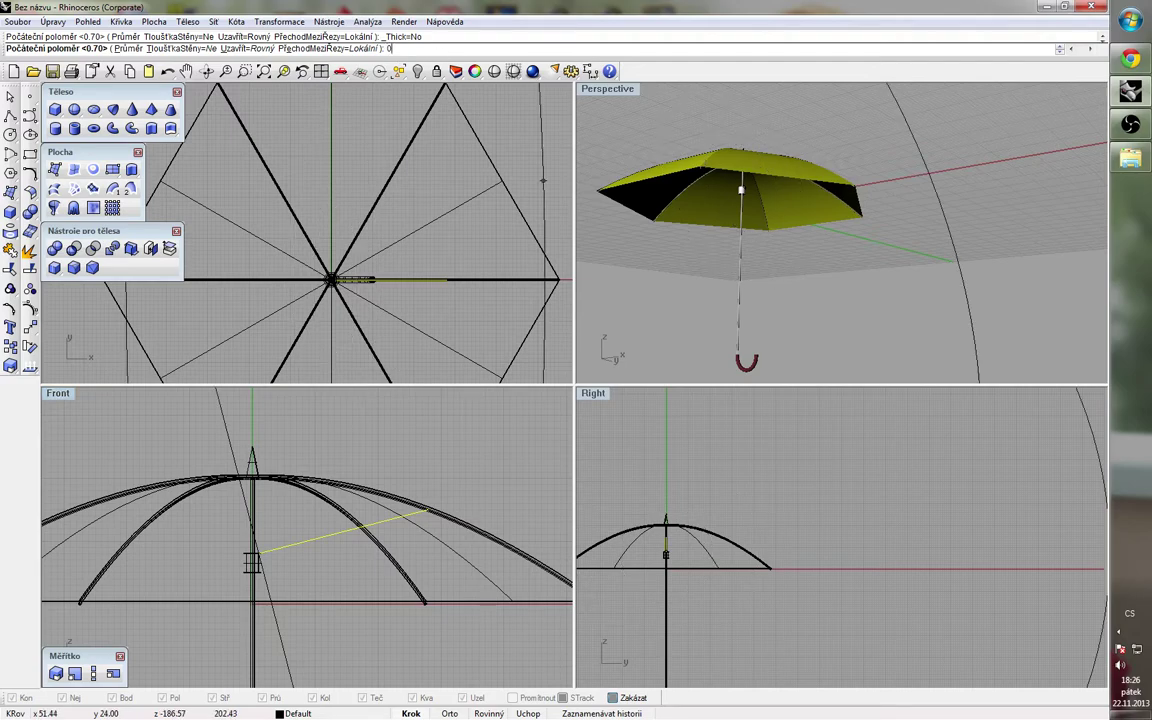
text(0.3)
key(Return)
key(Return)
key(Return)
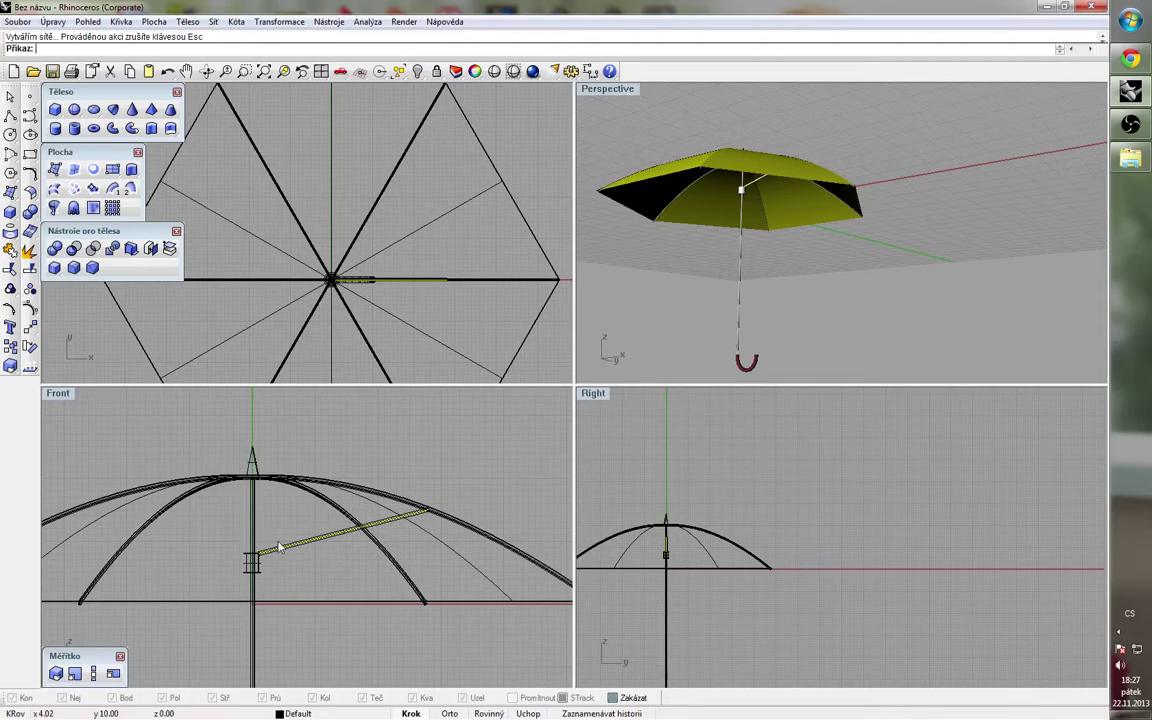
scroll(293, 566, up, 6)
key(Delete)
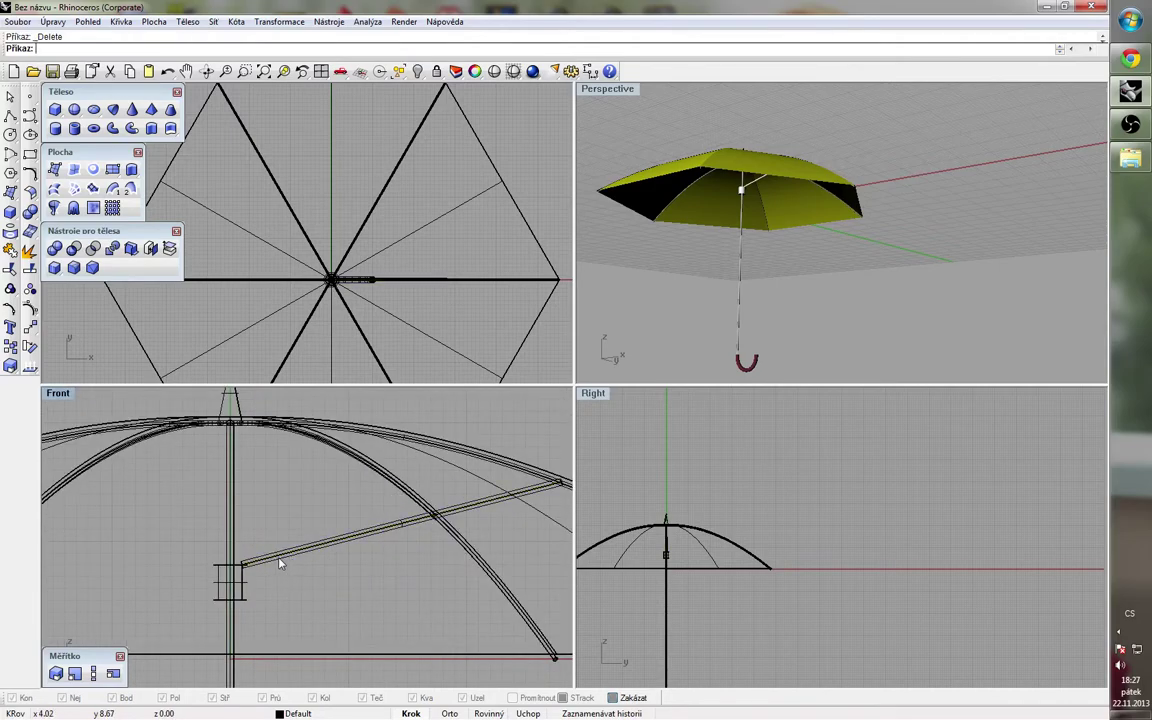
Step: Select the strut pipe and move it slightly down so its inner end meets the collar's side below the upper edge
click(269, 558)
scroll(238, 569, up, 3)
scroll(232, 591, down, 3)
scroll(450, 540, up, 5)
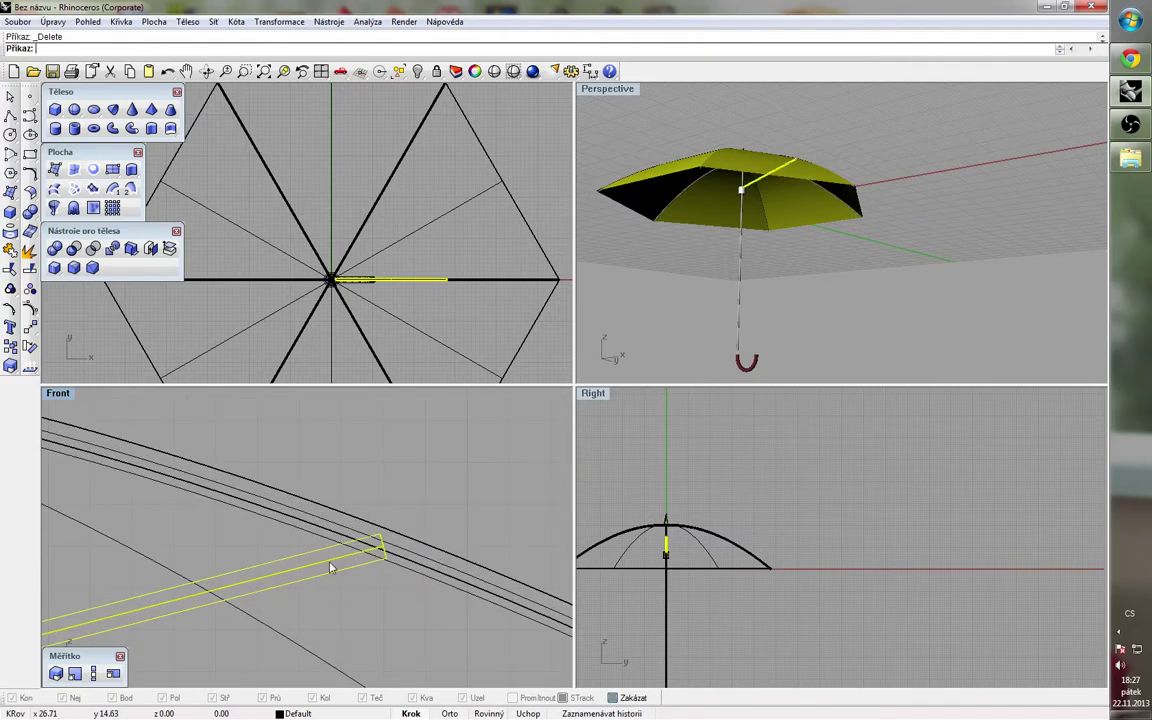
scroll(470, 577, down, 4)
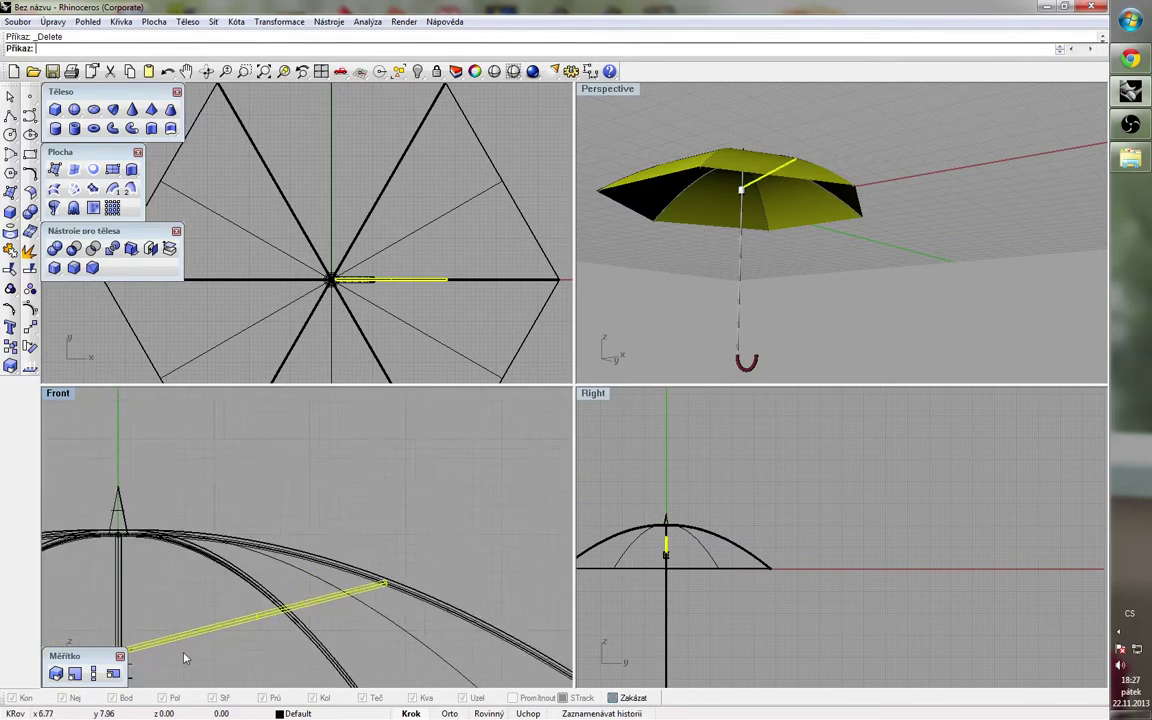
scroll(177, 645, up, 4)
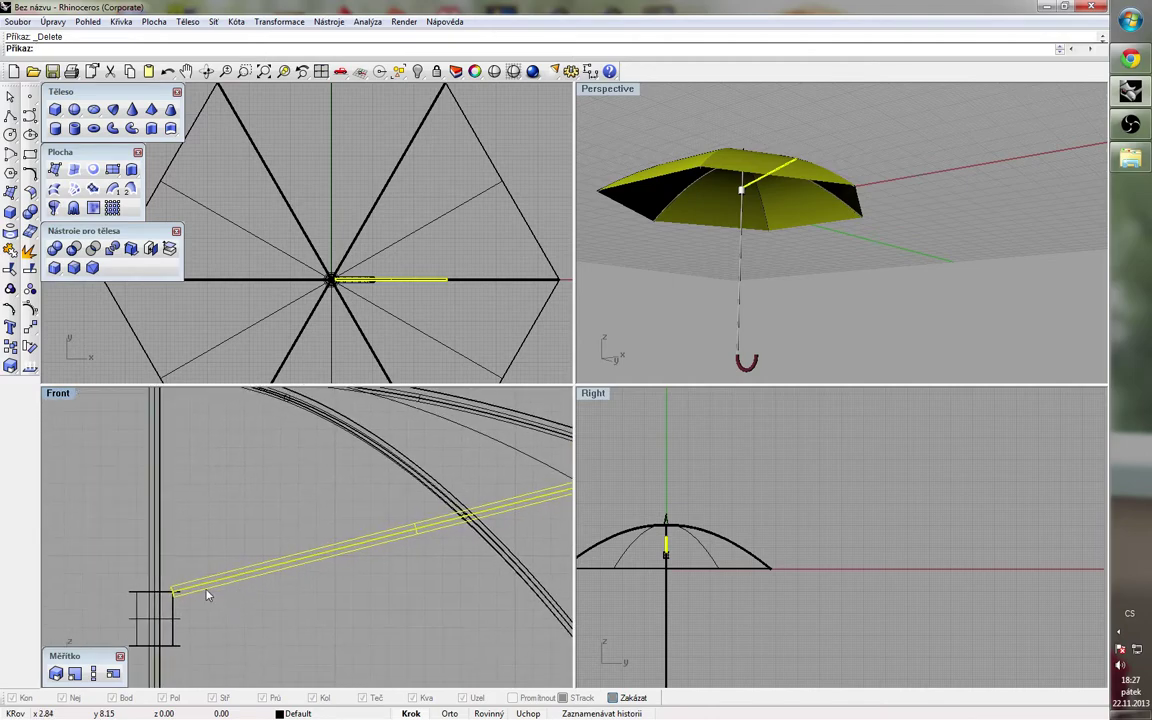
mouse_move(186, 590)
mouse_down()
mouse_move(175, 598)
mouse_move(185, 597)
mouse_up()
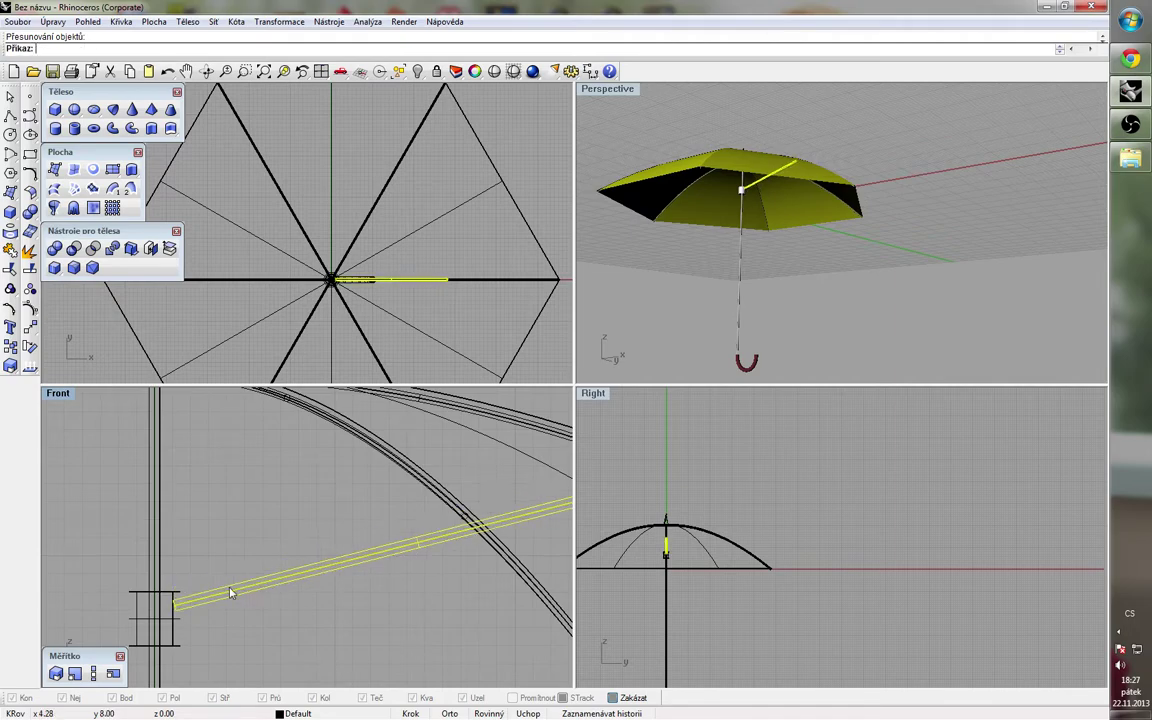
Step: Rotate the strut in the front view about its collar end until its outer end meets the outer rib
scroll(465, 589, down, 4)
scroll(481, 537, up, 2)
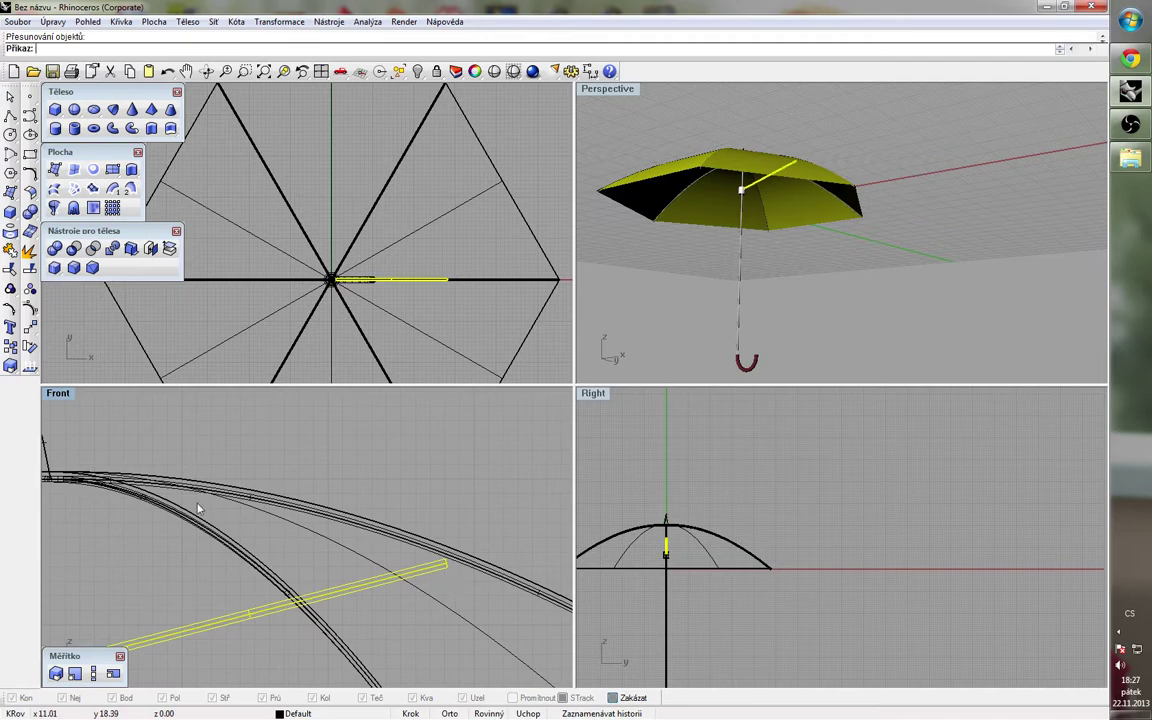
scroll(198, 509, down, 2)
click(28, 310)
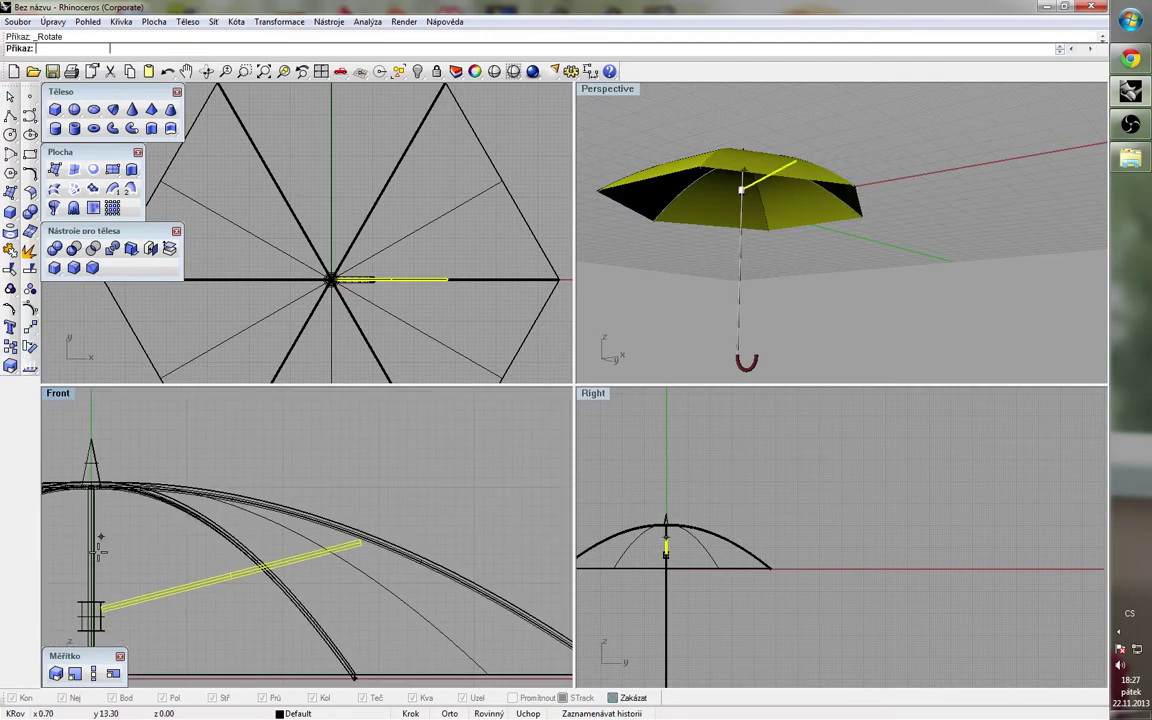
click(100, 607)
click(327, 607)
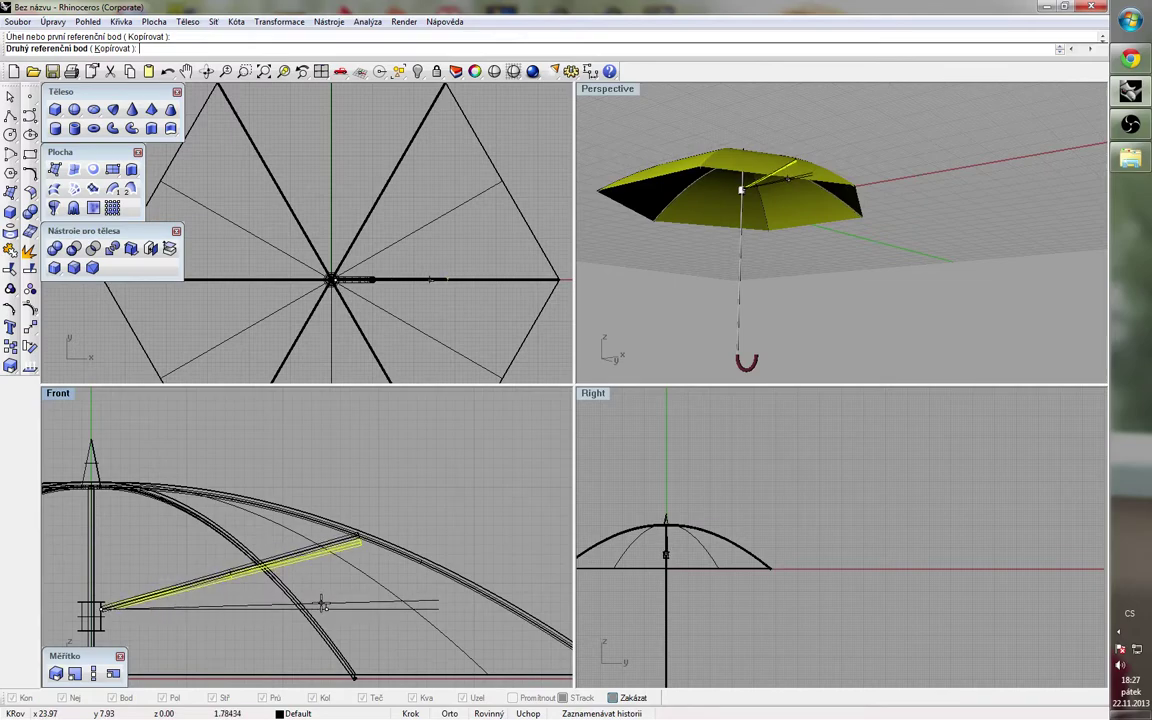
click(358, 543)
scroll(372, 535, up, 3)
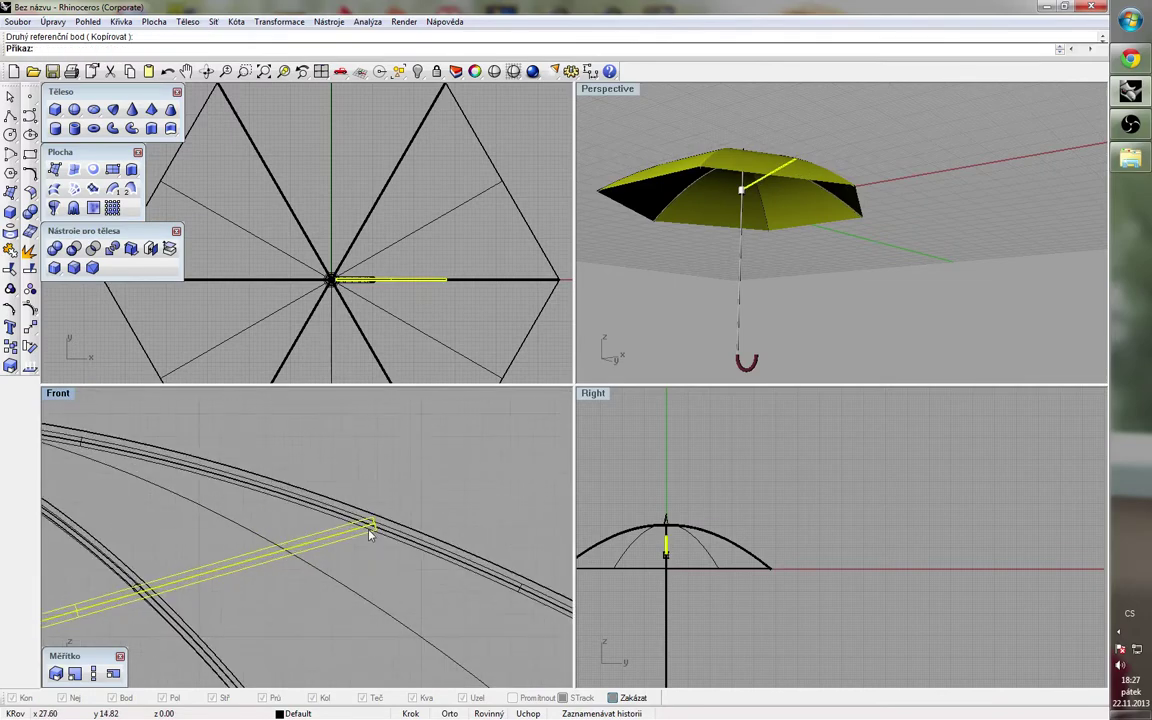
Step: Examine the strut's contact with the rib and the collar in the front and perspective views, and deselect it
right_drag(351, 550, 321, 553)
scroll(343, 530, down, 5)
scroll(157, 597, up, 5)
scroll(73, 620, up, 5)
scroll(72, 622, down, 3)
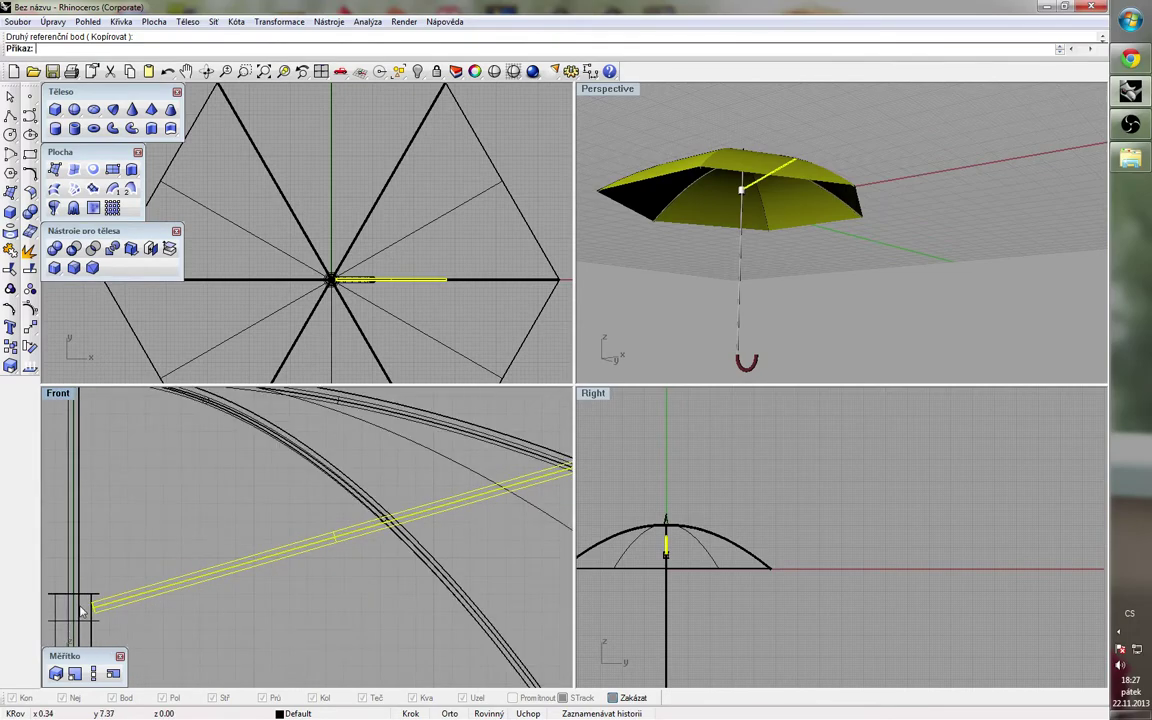
scroll(735, 170, up, 3)
scroll(716, 257, up, 4)
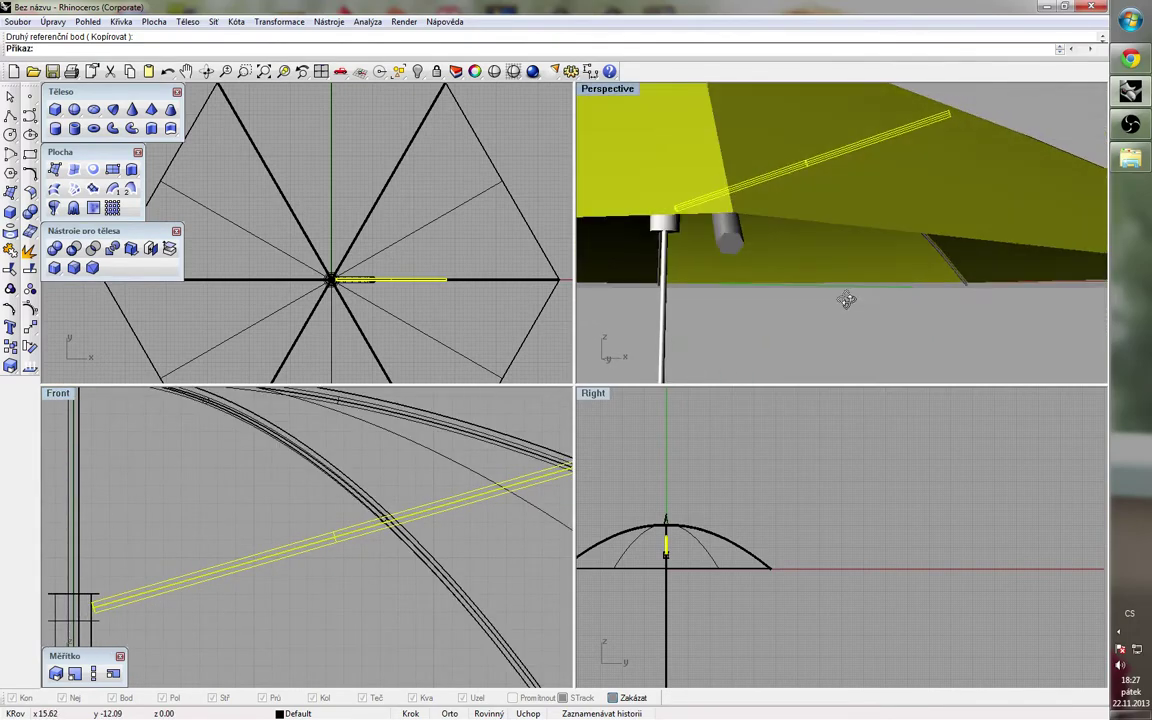
scroll(846, 290, down, 3)
scroll(771, 291, down, 7)
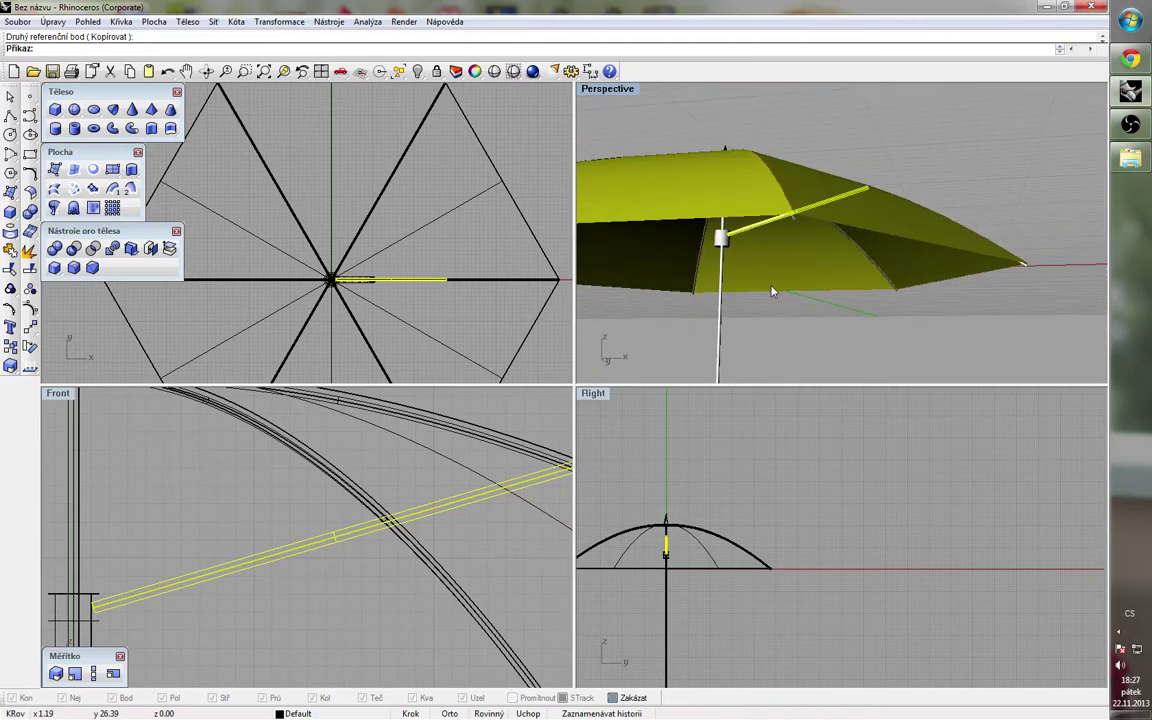
click(791, 336)
scroll(278, 527, down, 3)
Step: Rotate a copy of the strut by 60 degrees about the shaft's centre in the top view, using the horizontal rib as reference
click(279, 547)
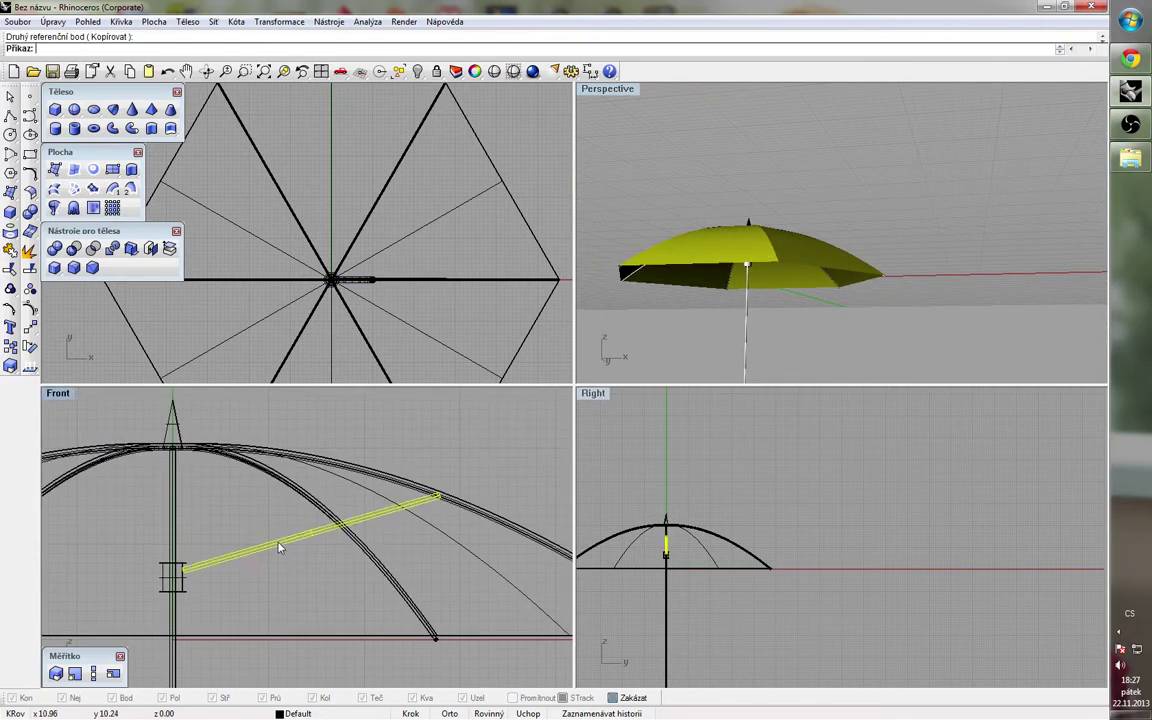
scroll(354, 222, down, 2)
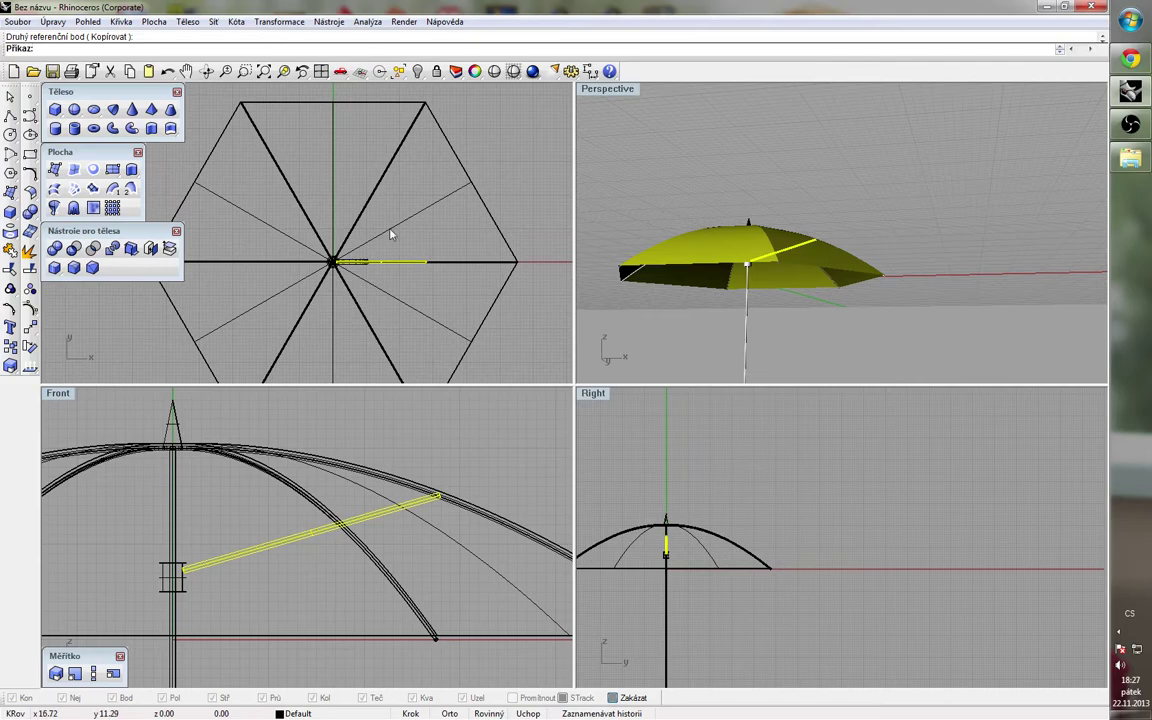
click(279, 21)
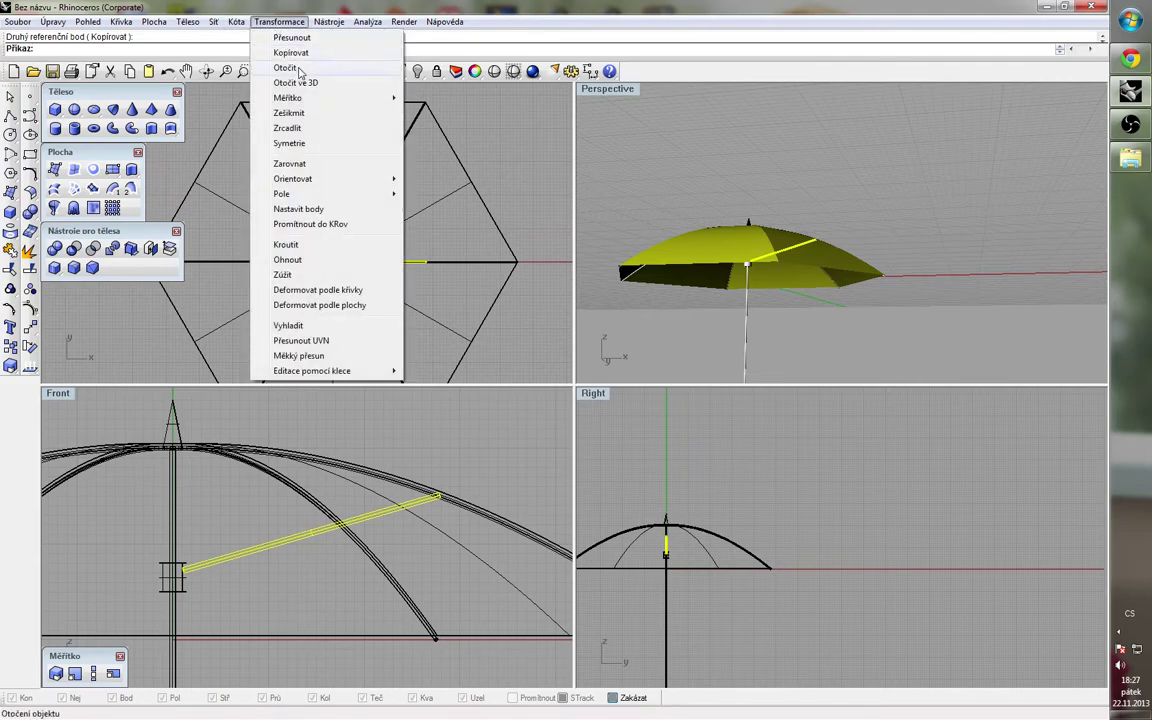
click(299, 68)
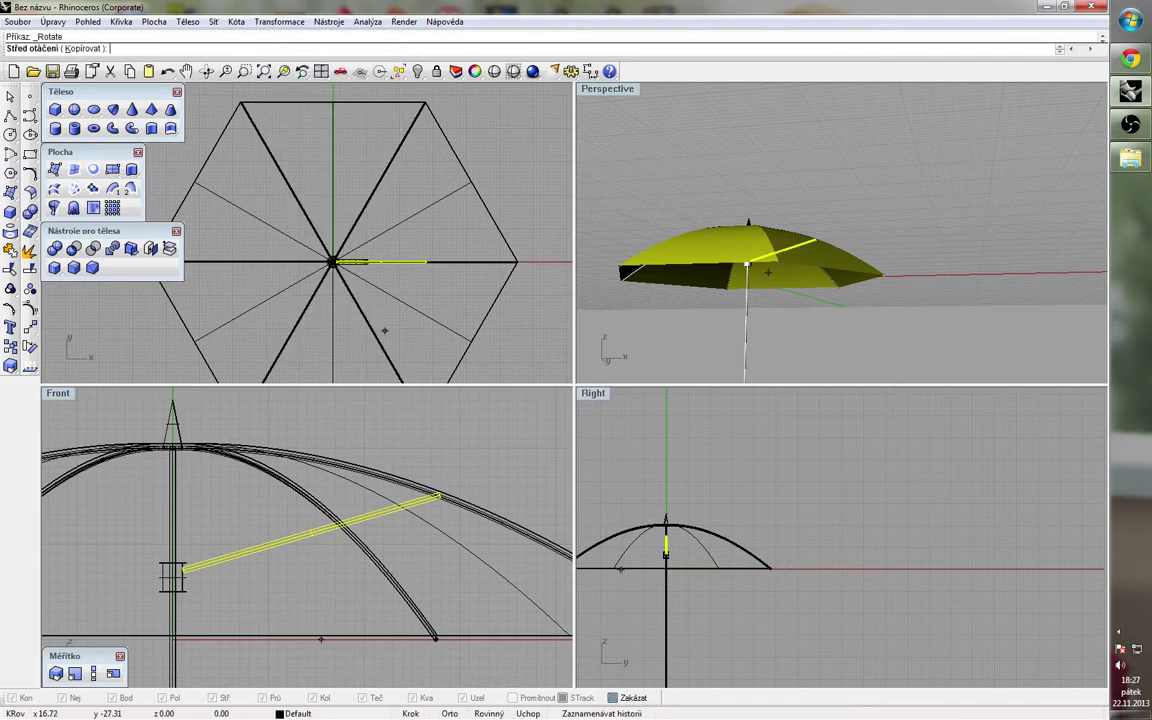
scroll(330, 266, up, 4)
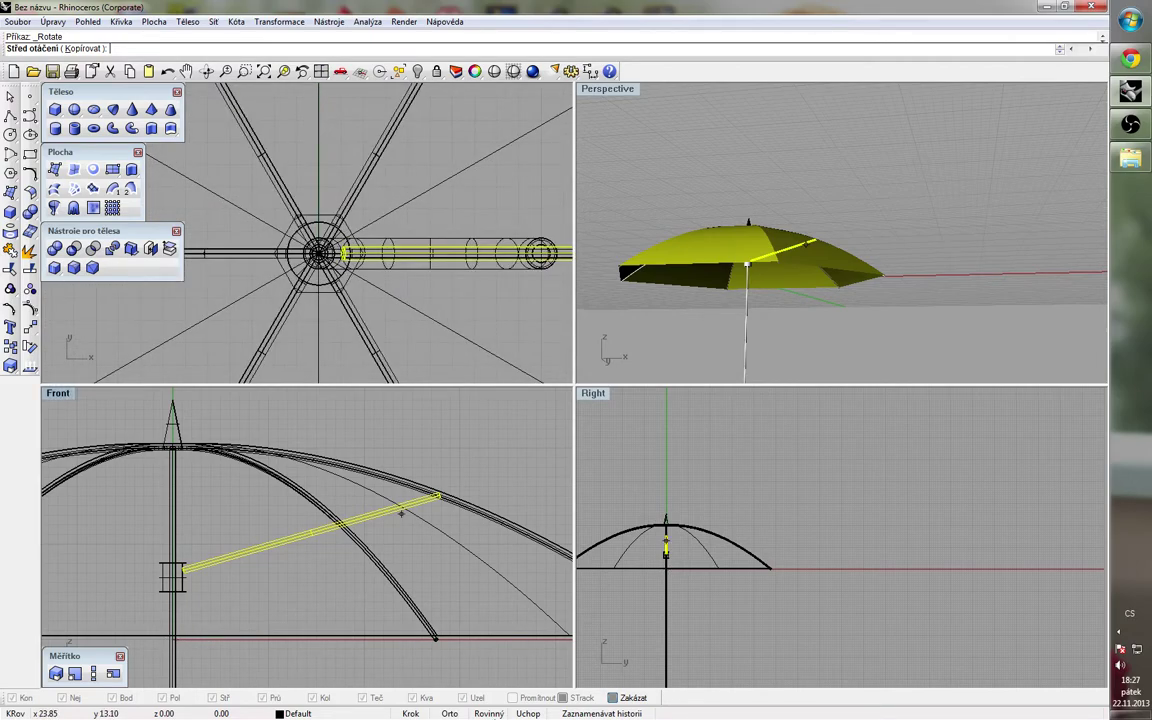
click(319, 253)
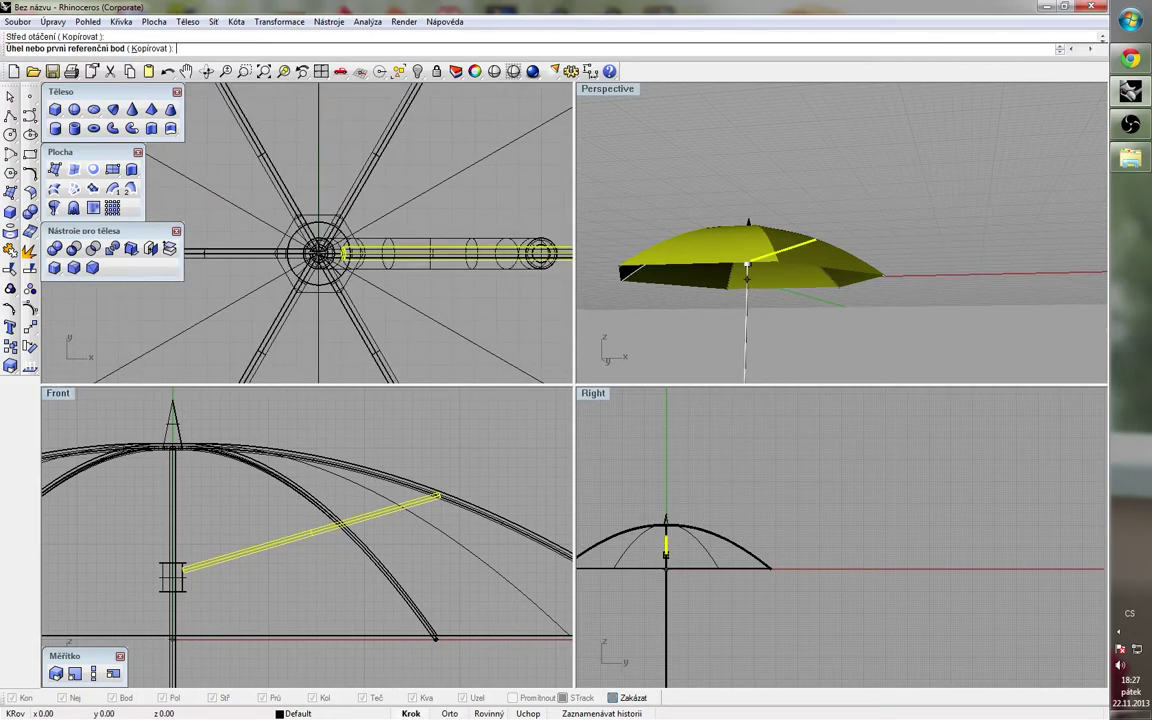
scroll(280, 325, down, 2)
click(513, 292)
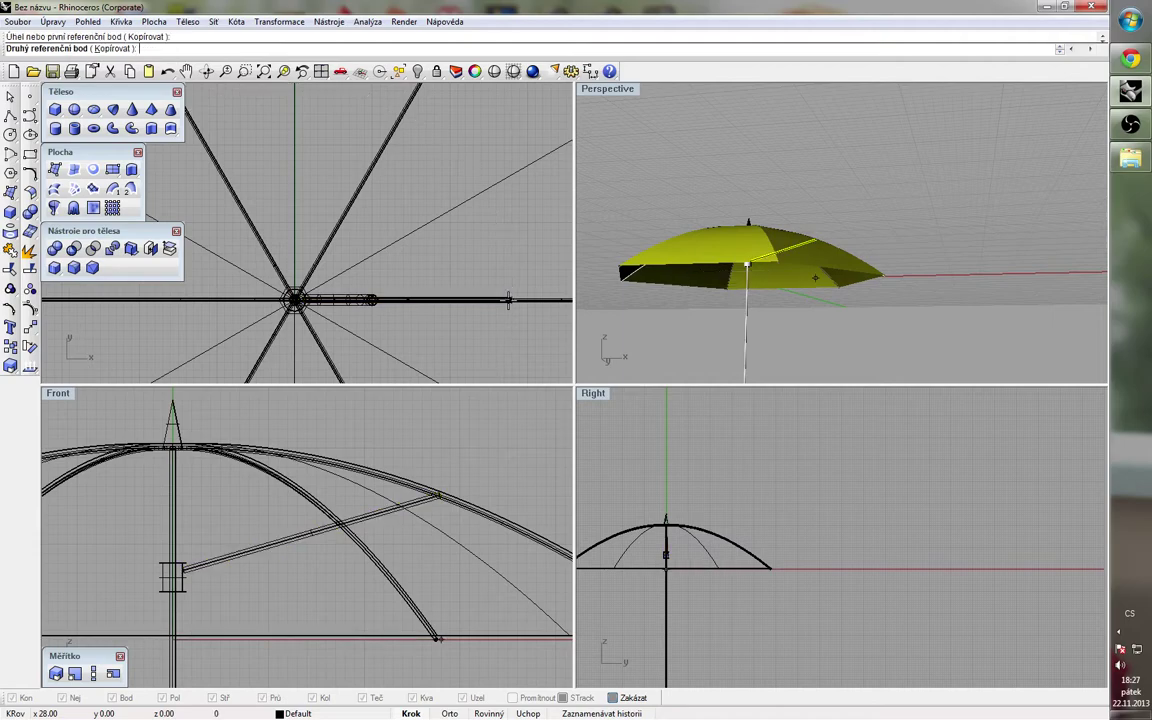
click(118, 48)
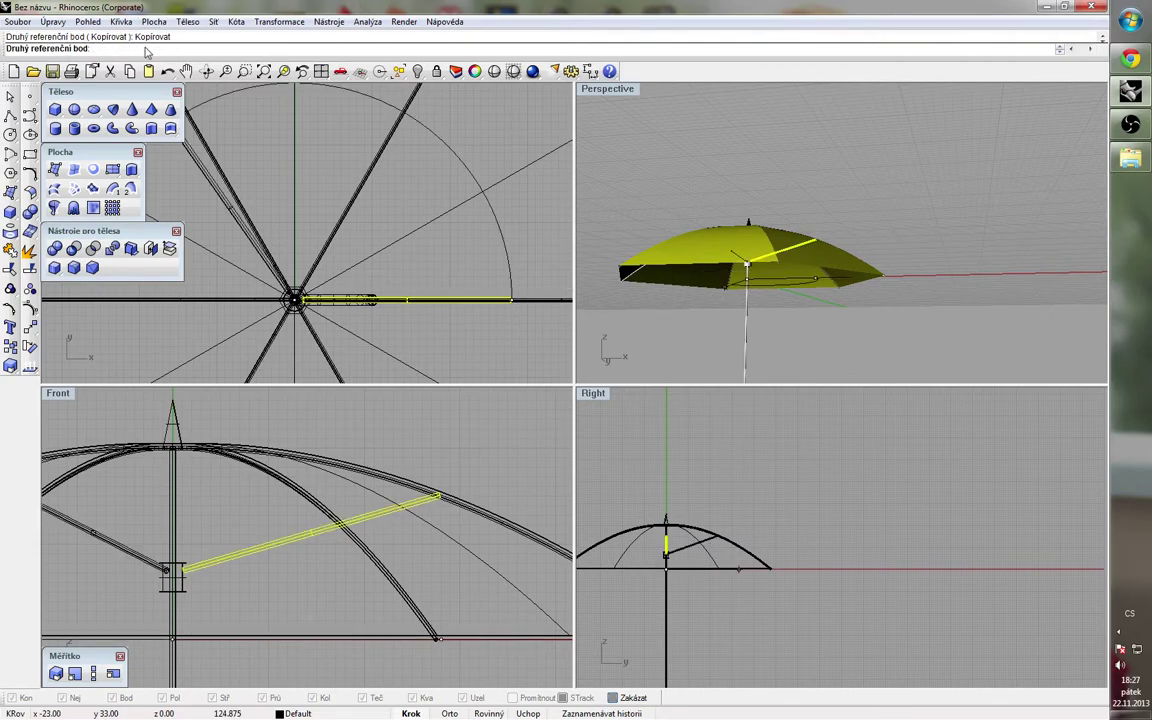
text(60)
key(Return)
Step: Add rotated strut copies at 120, 180, 240 and 300 degrees, finish the rotation and deselect the strut
text(120)
key(Return)
text(180)
key(Return)
text(240)
key(Return)
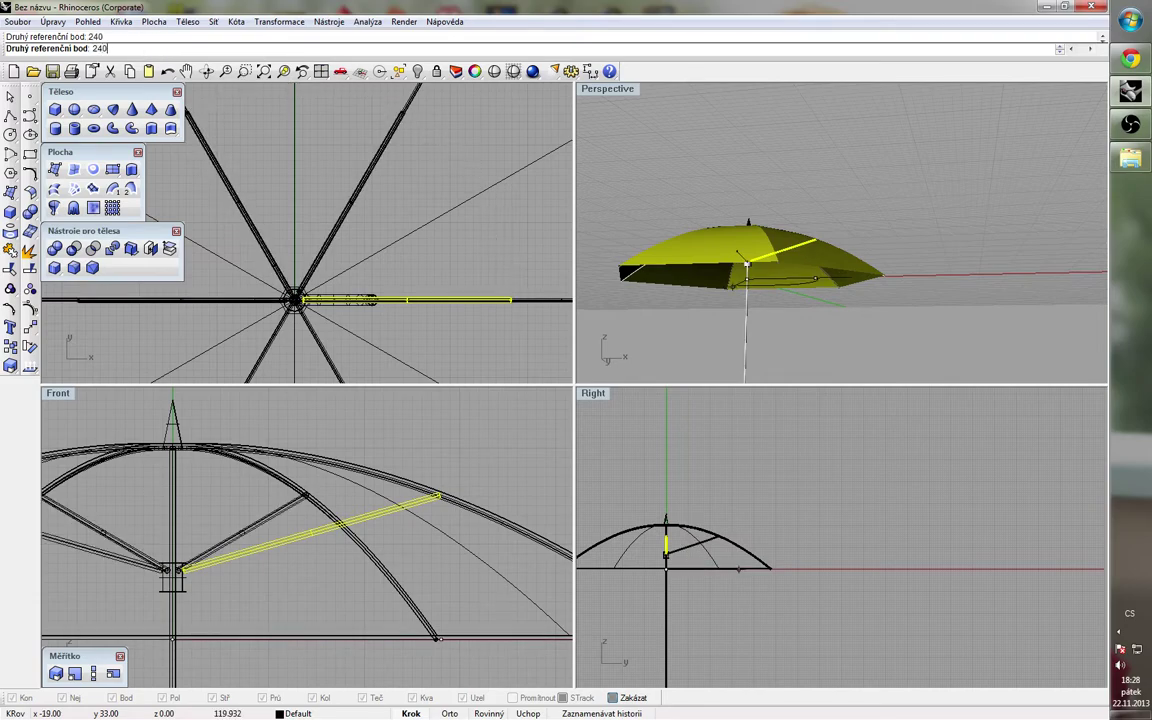
key(Return)
text(300)
key(Return)
key(Return)
right_drag(700, 316, 772, 326)
key(Escape)
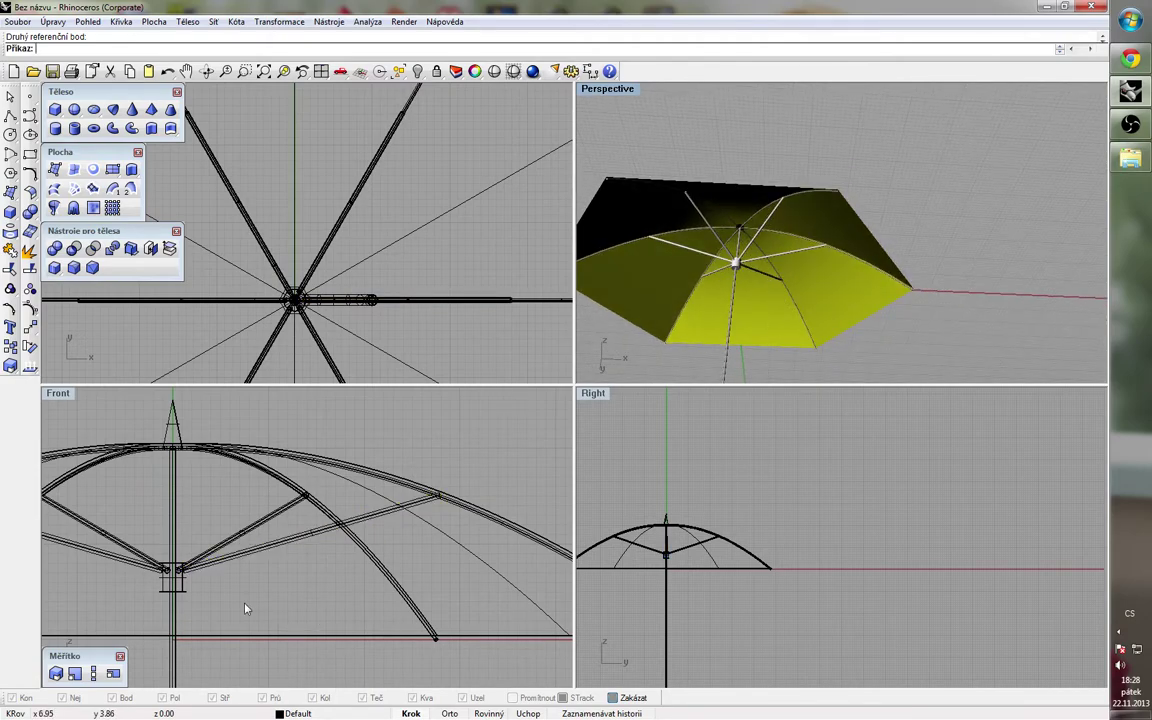
Step: Scale the collar down slightly in two dimensions about the shaft's centre so its wall meets the strut ends, and deselect it
click(180, 591)
scroll(352, 280, up, 2)
scroll(262, 302, up, 5)
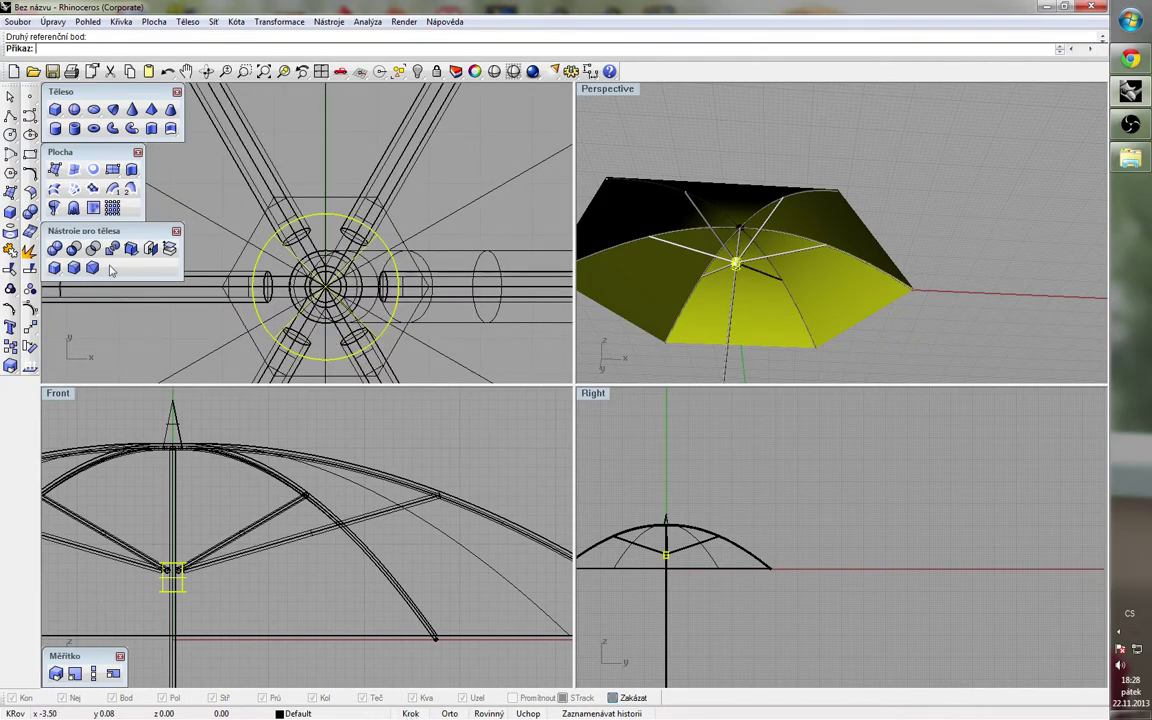
click(75, 673)
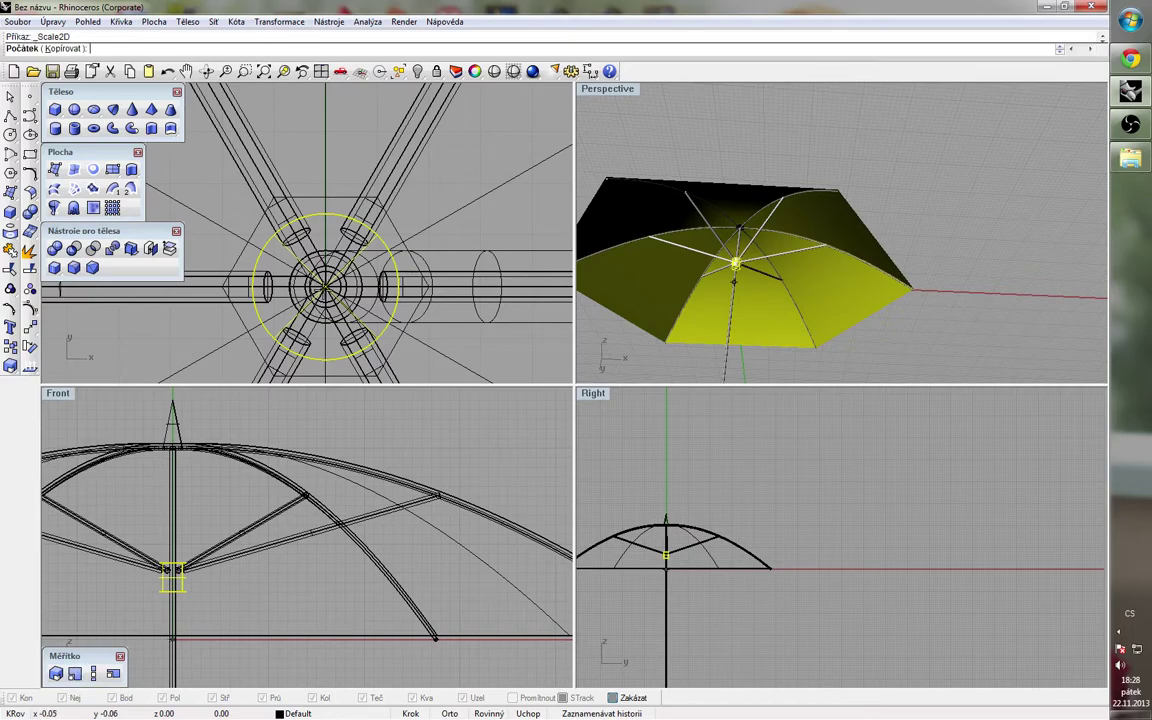
click(326, 287)
click(489, 286)
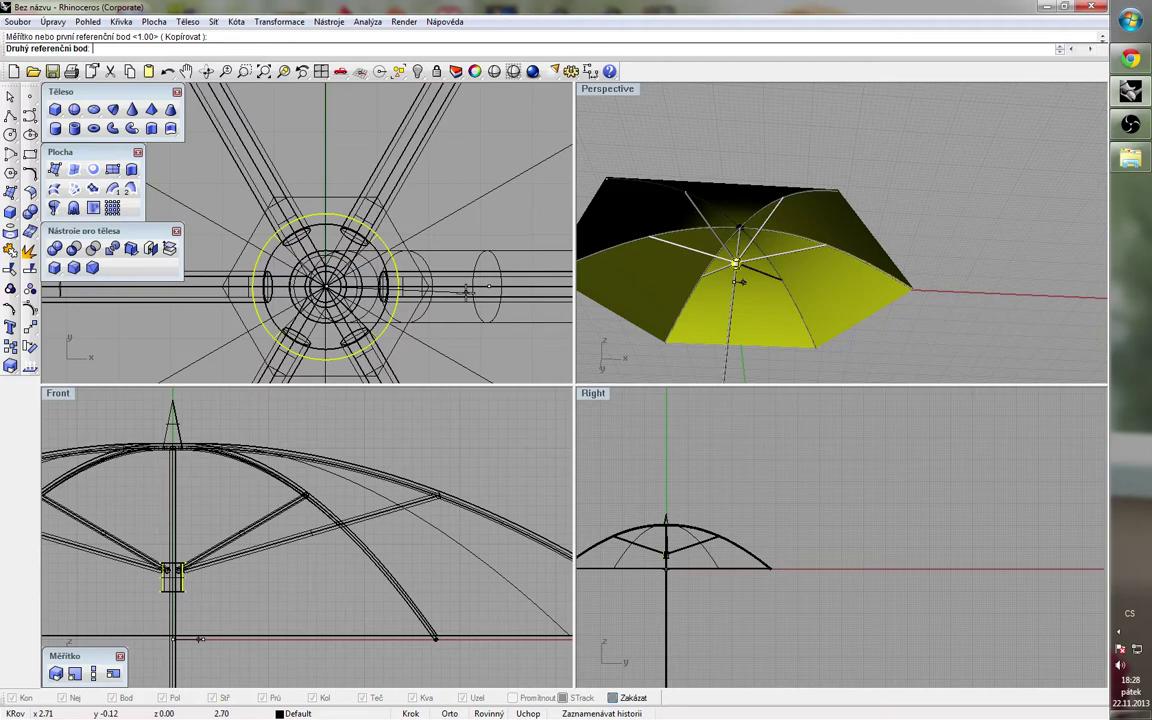
click(466, 292)
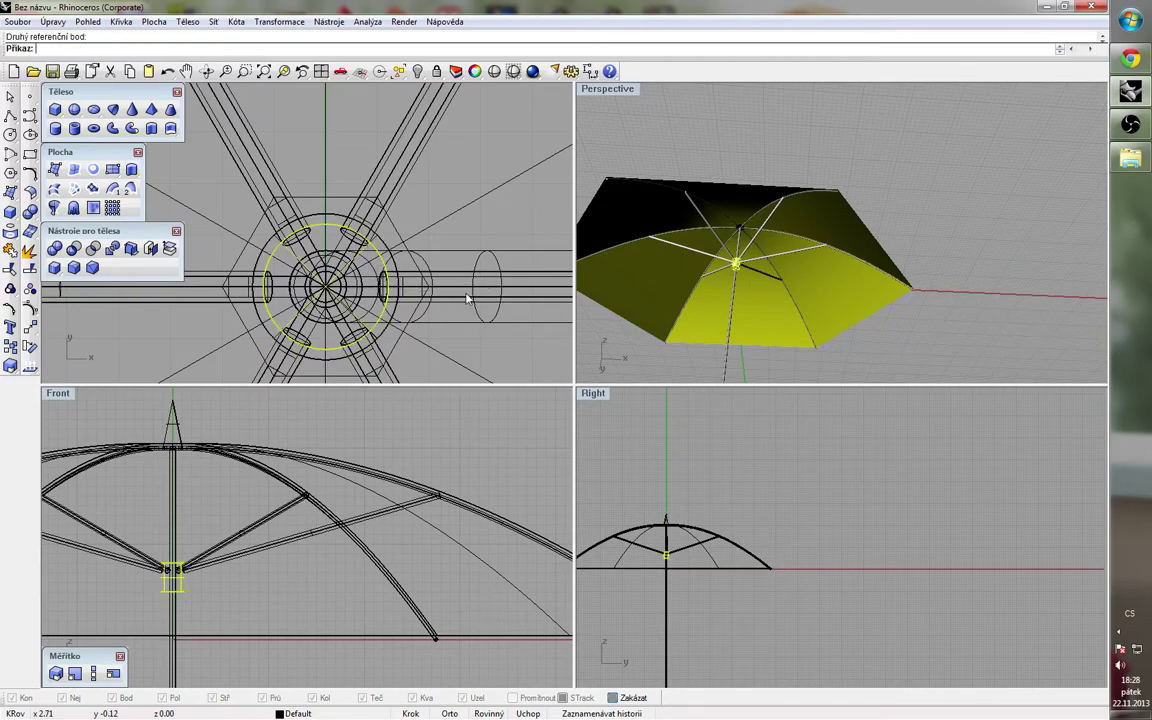
click(233, 602)
Step: Examine the umbrella from above and below in the perspective view, including the collar and strut joints
right_drag(712, 275, 779, 330)
right_drag(760, 275, 776, 198)
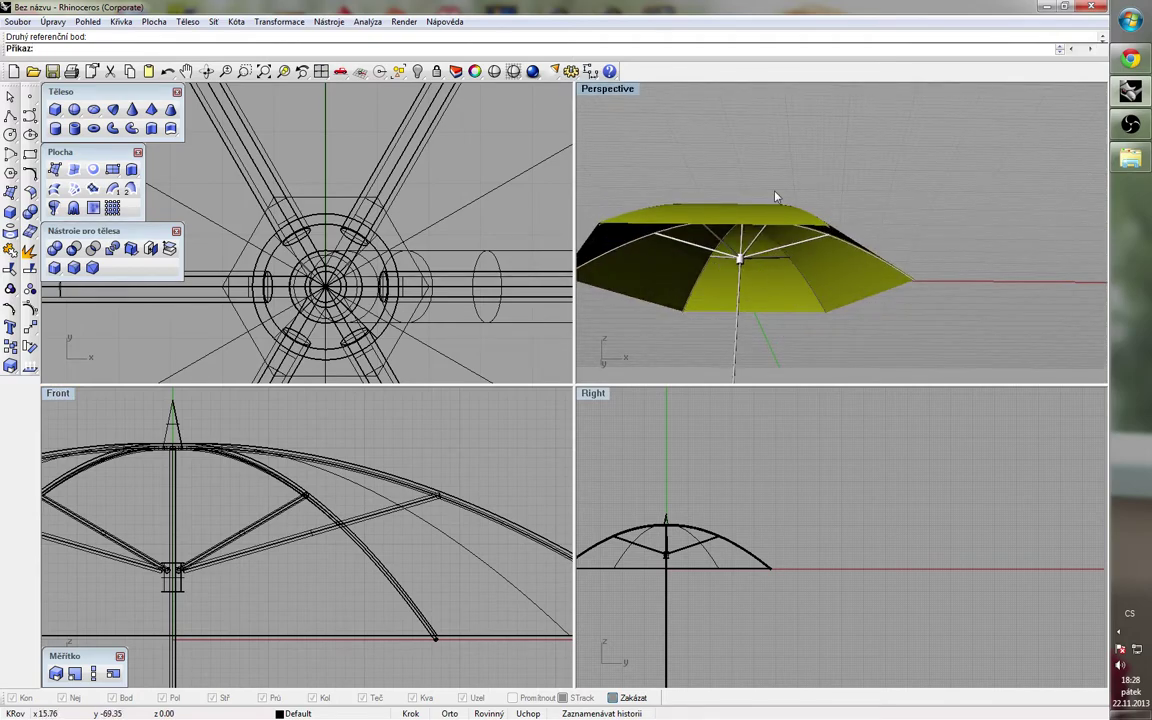
scroll(766, 221, down, 3)
right_drag(805, 290, 783, 343)
scroll(768, 275, up, 4)
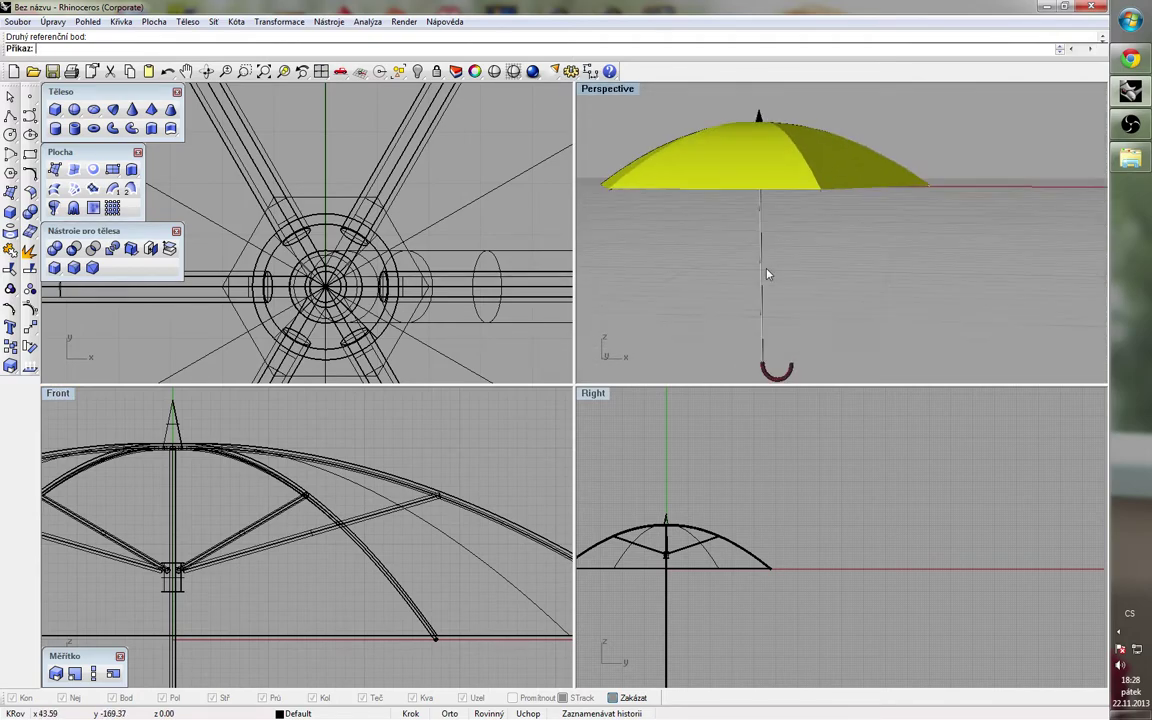
right_drag(788, 270, 707, 316)
scroll(707, 316, down, 3)
right_drag(785, 290, 787, 278)
scroll(778, 170, up, 7)
right_drag(723, 314, 759, 177)
scroll(733, 252, up, 7)
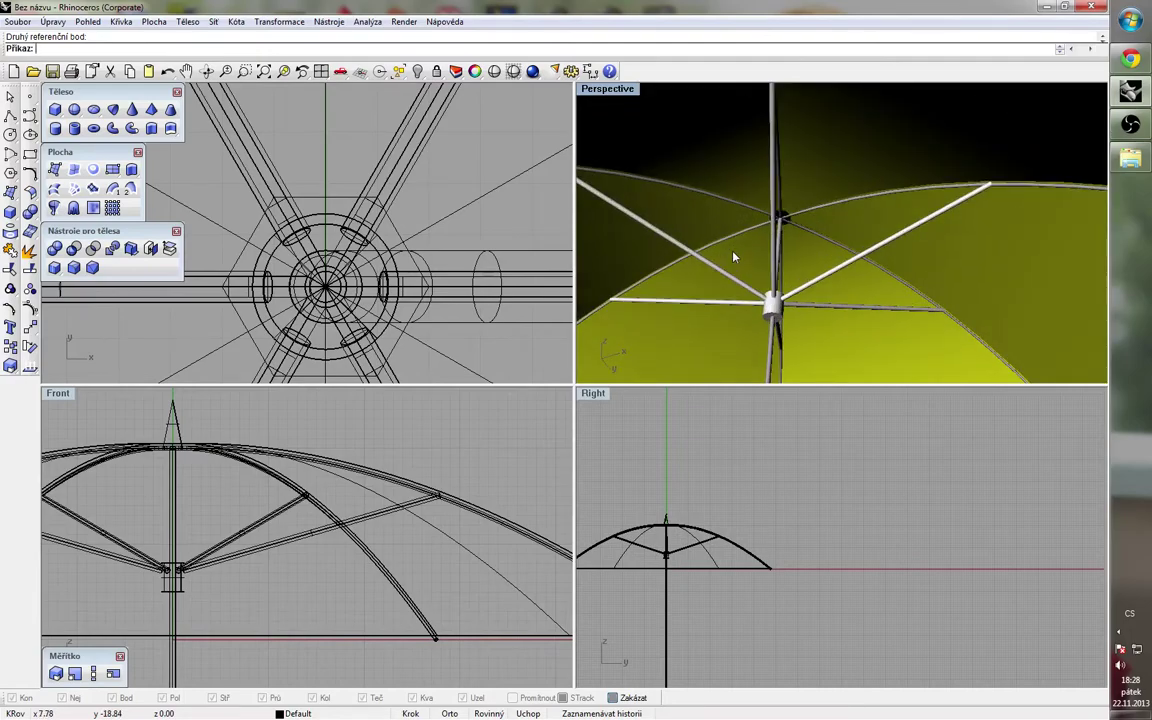
right_drag(682, 253, 800, 305)
scroll(755, 260, down, 8)
scroll(771, 236, down, 4)
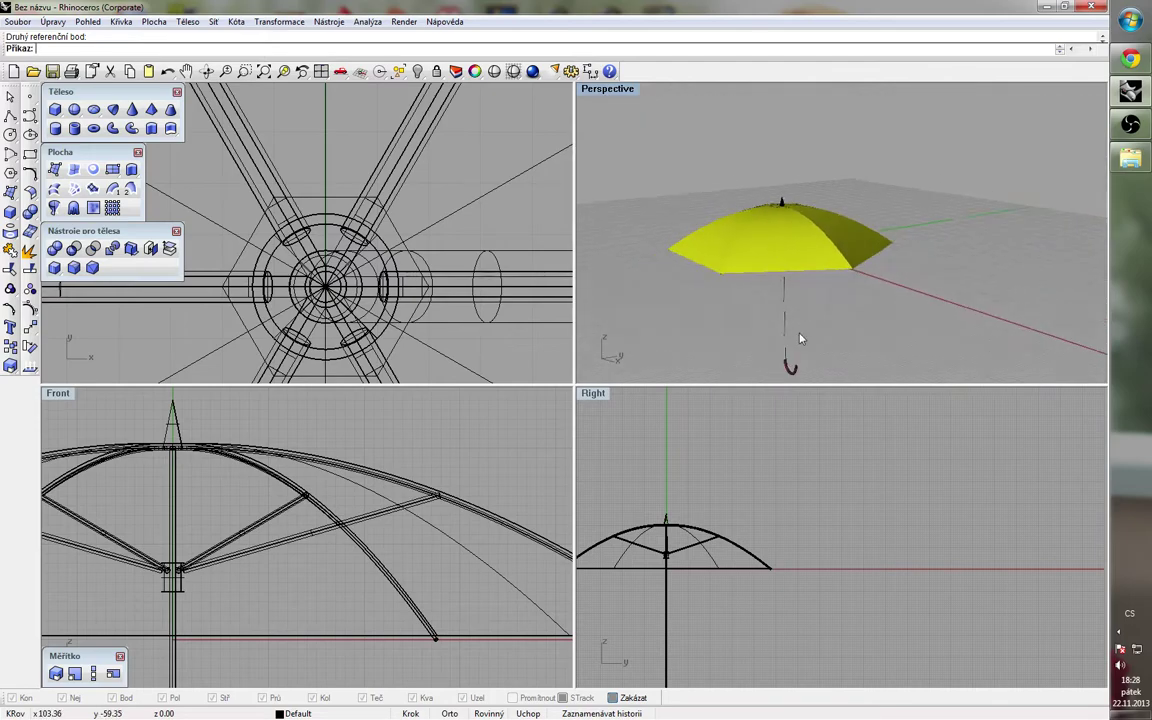
Step: Select the whole umbrella in the front view, move it straight up until the handle is just above the ground line, and deselect it
scroll(340, 460, down, 6)
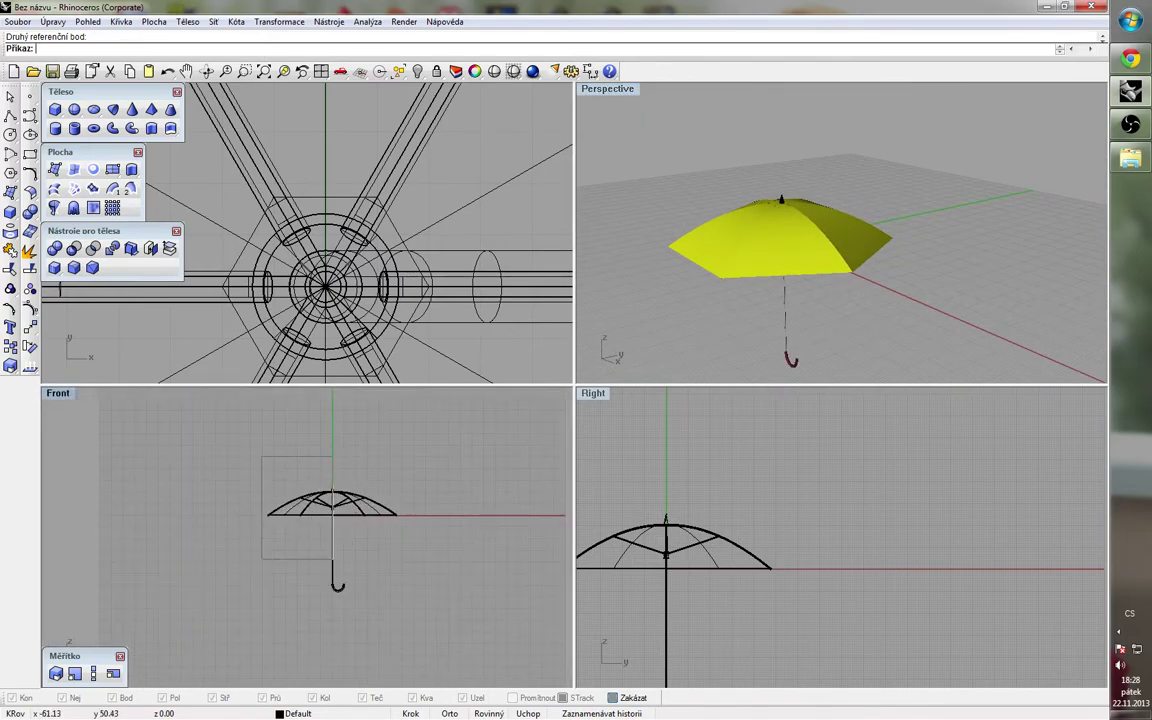
drag(272, 477, 421, 619)
drag(339, 512, 339, 429)
scroll(723, 296, down, 5)
click(841, 219)
right_click(758, 183)
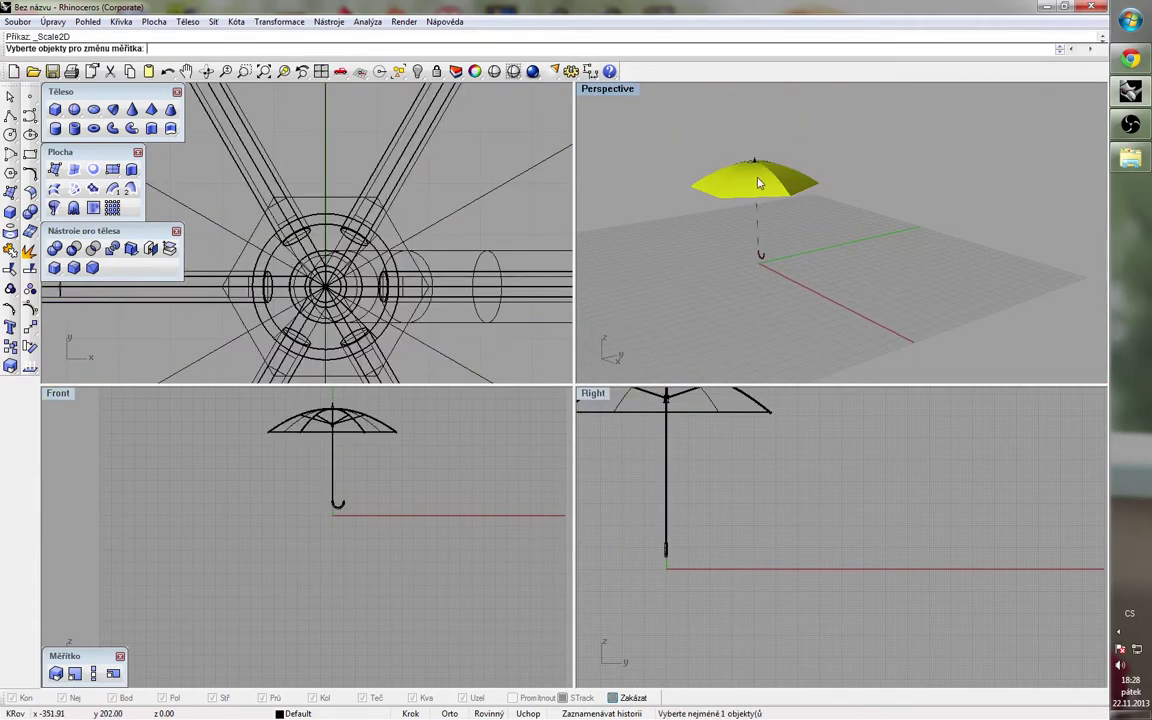
Step: Frame the umbrella in the perspective view, render it and move the render window toward the middle of the screen
scroll(758, 185, up, 5)
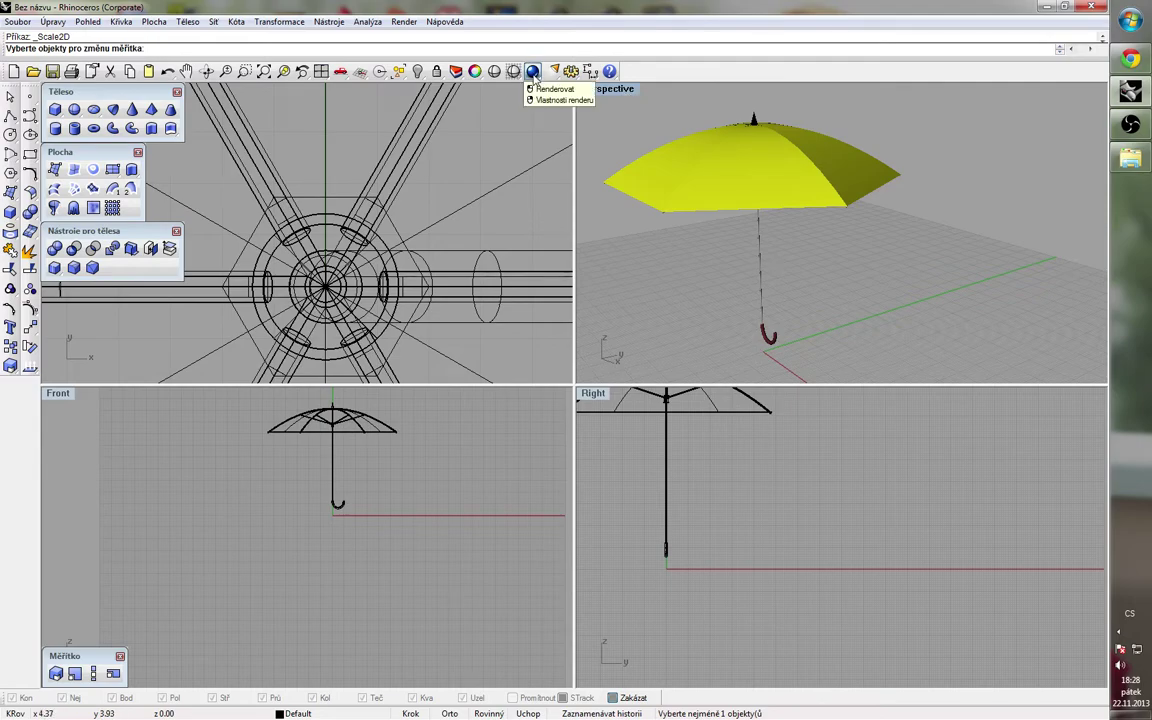
click(533, 72)
drag(352, 34, 483, 185)
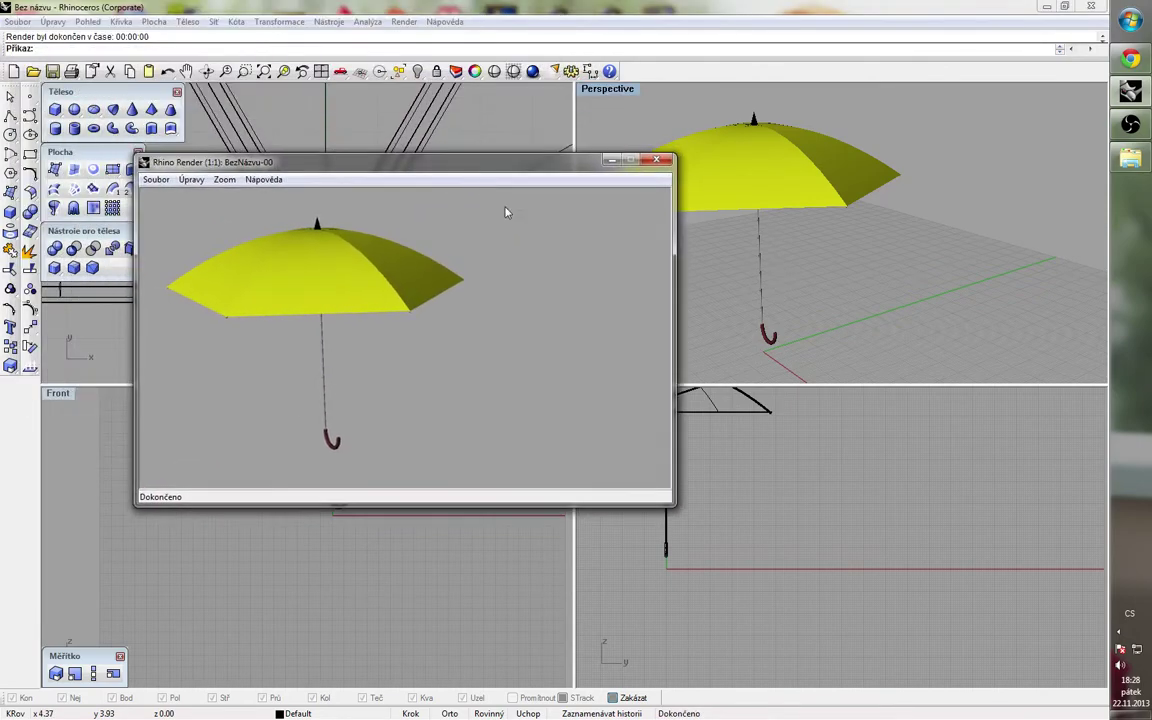